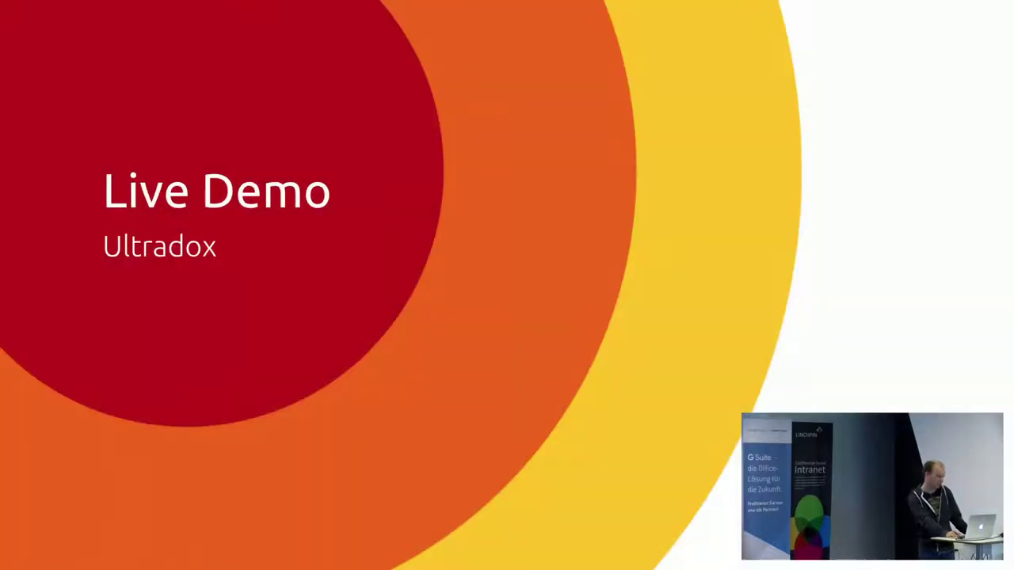
Step: End the slideshow and show the Next demo folder in Google Drive in full screen
{"action": "key", "text": "Escape"}
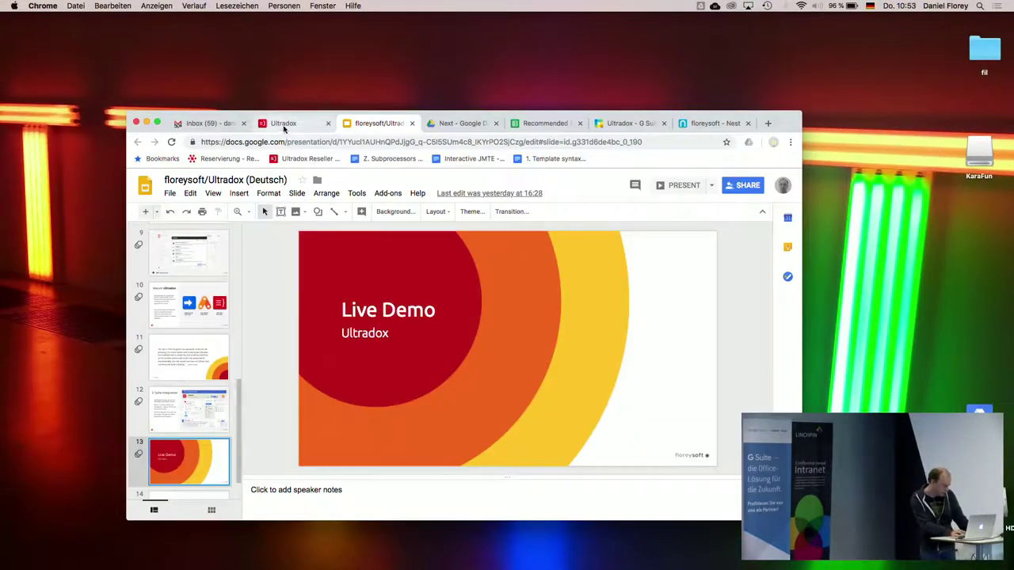
{"action": "left_click", "coordinate": [458, 124]}
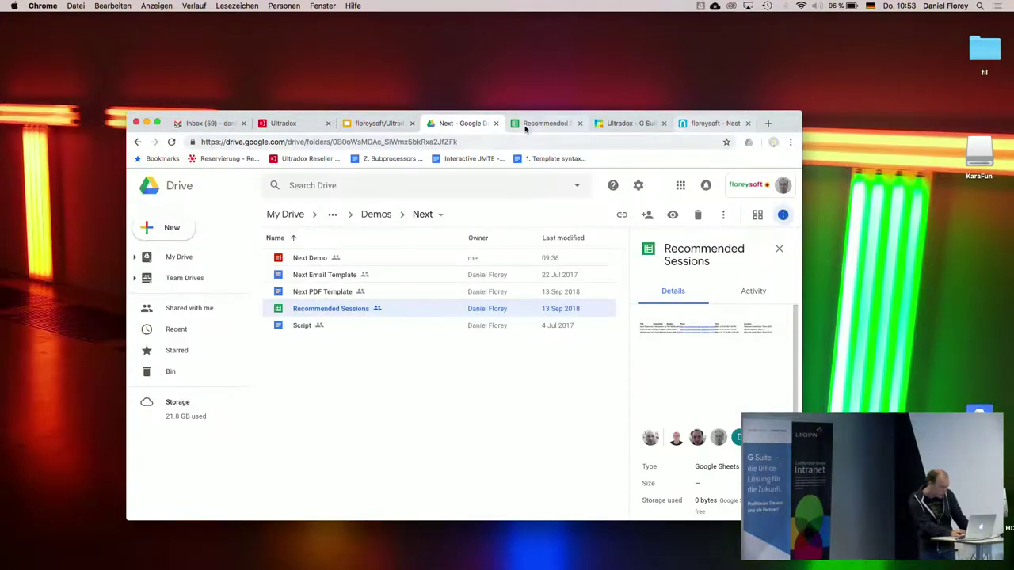
{"action": "left_click", "coordinate": [156, 122]}
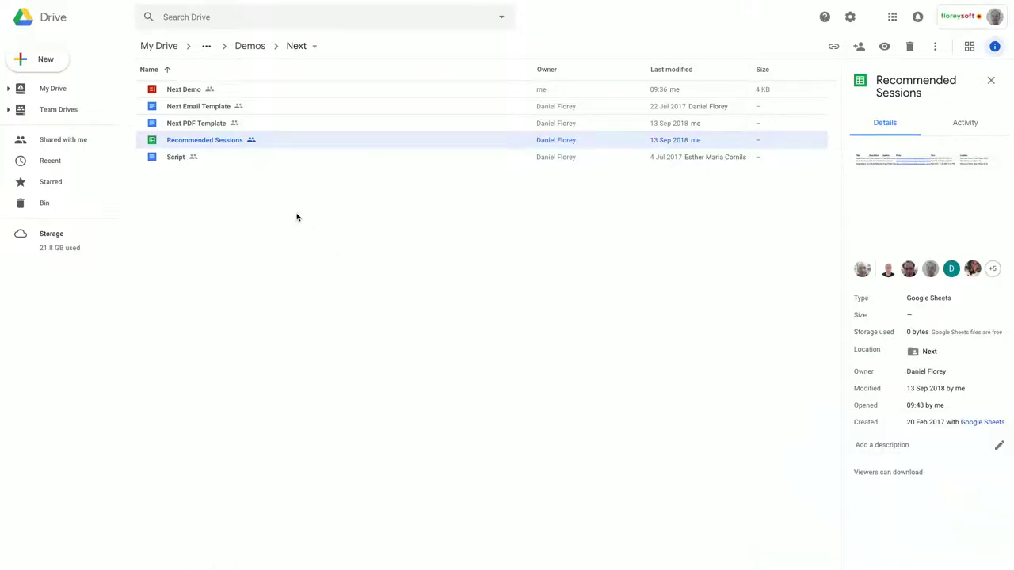
Step: Look at the Next Demo file's details and the additional app types available for creating new files
{"action": "left_click", "coordinate": [178, 94]}
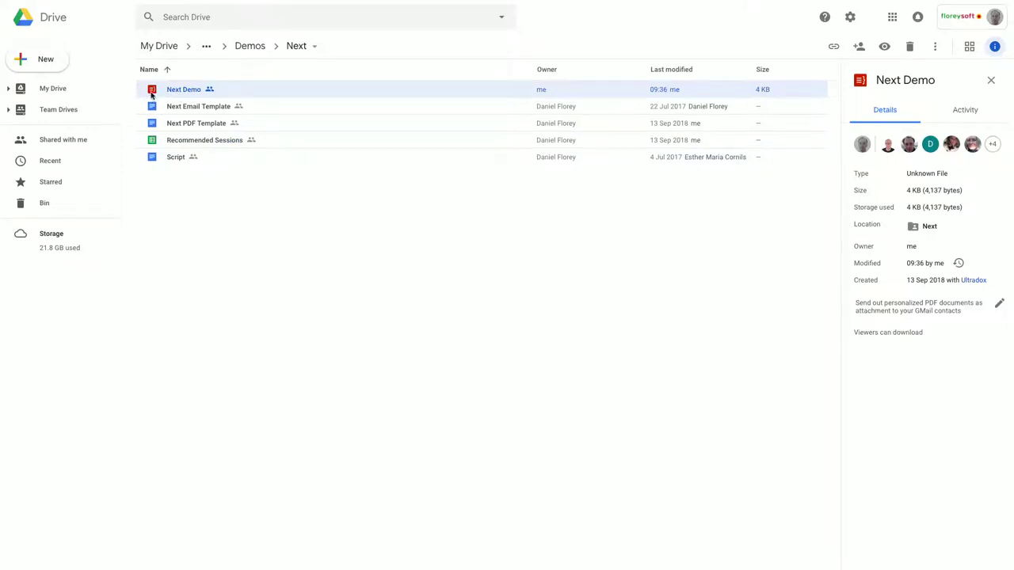
{"action": "left_click", "coordinate": [43, 65]}
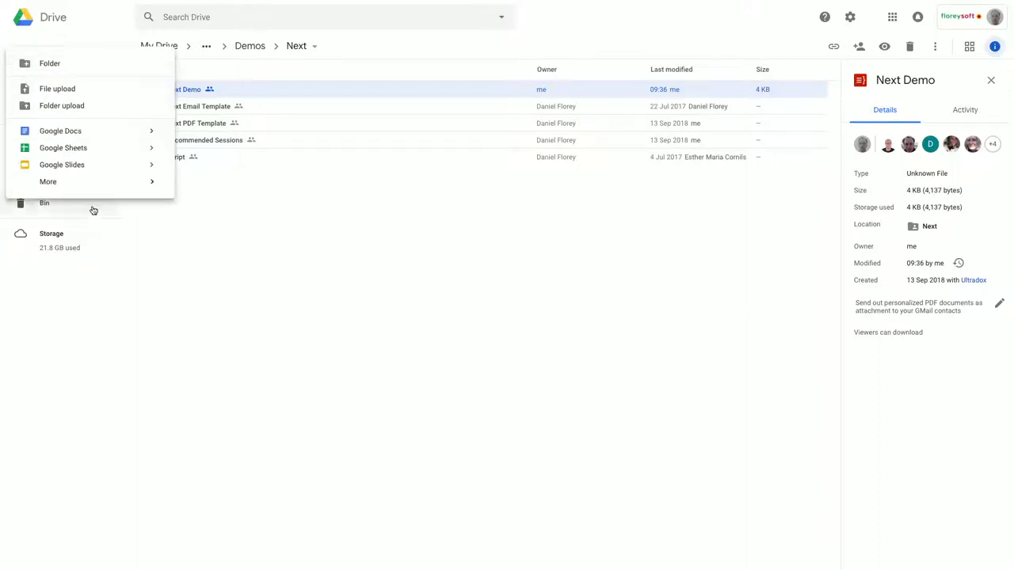
{"action": "mouse_move", "coordinate": [80, 192]}
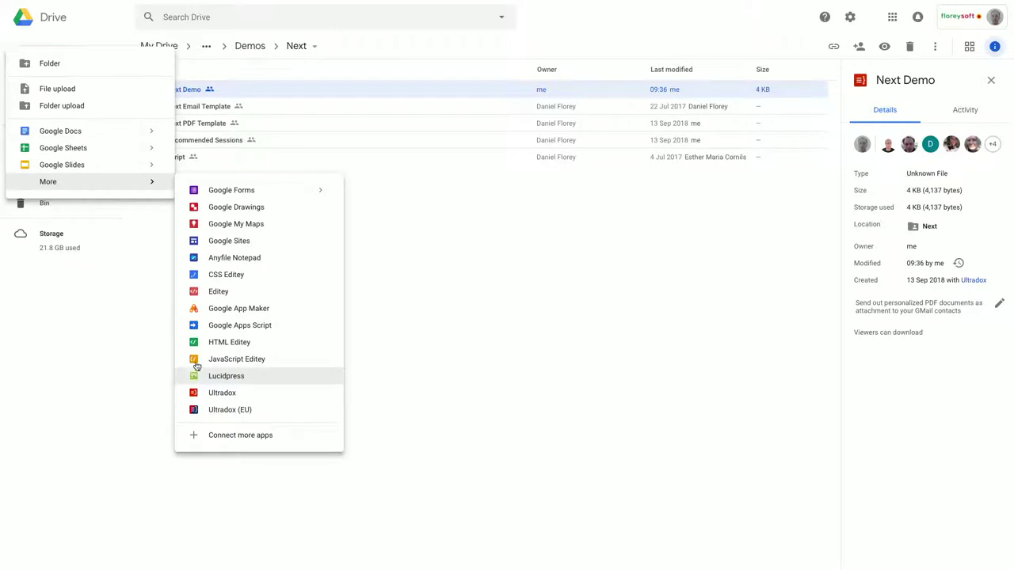
{"action": "left_click", "coordinate": [411, 233]}
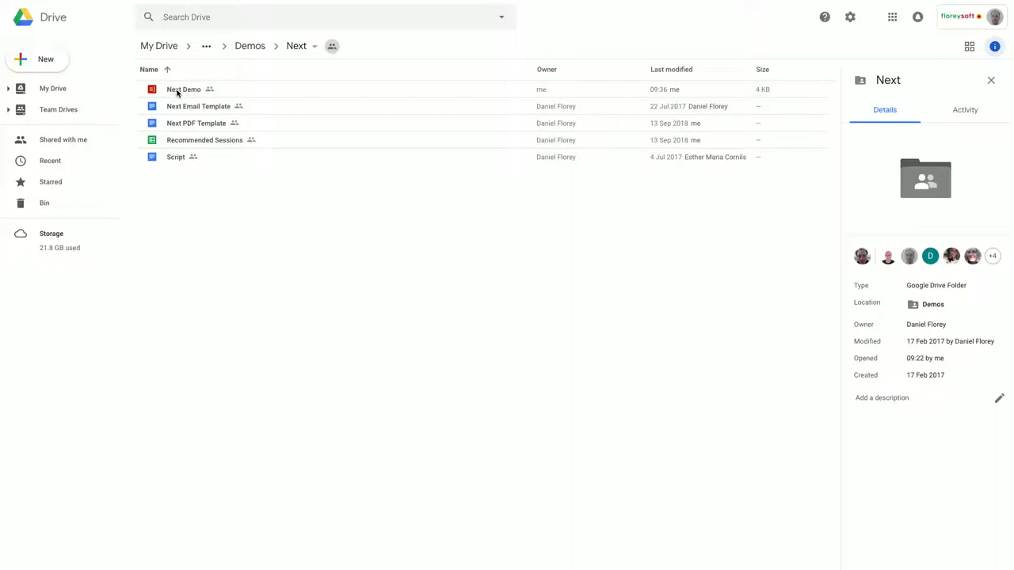
Step: Open the Next Demo file in Ultradox
{"action": "double_click", "coordinate": [178, 92]}
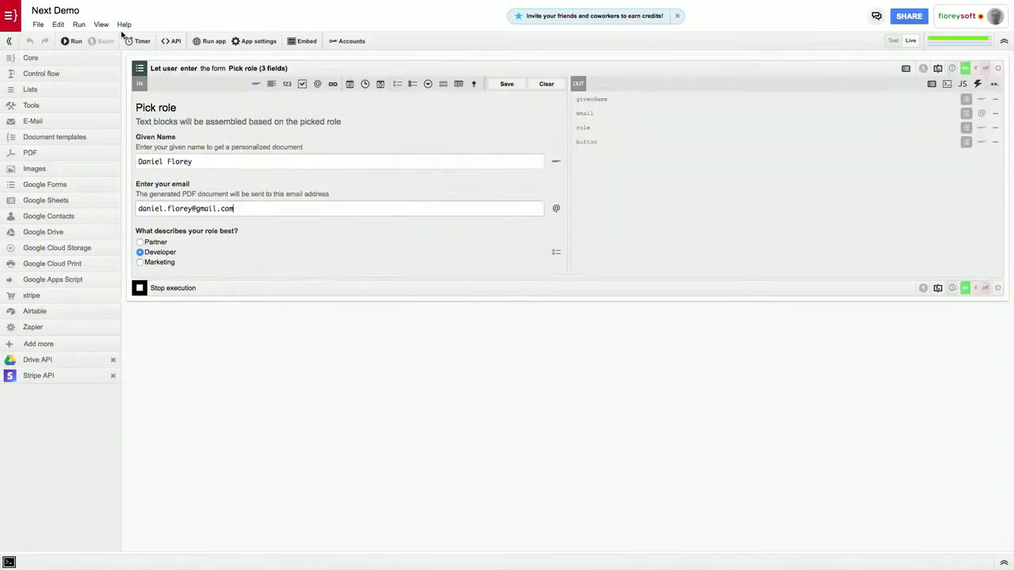
{"action": "mouse_move", "coordinate": [560, 3]}
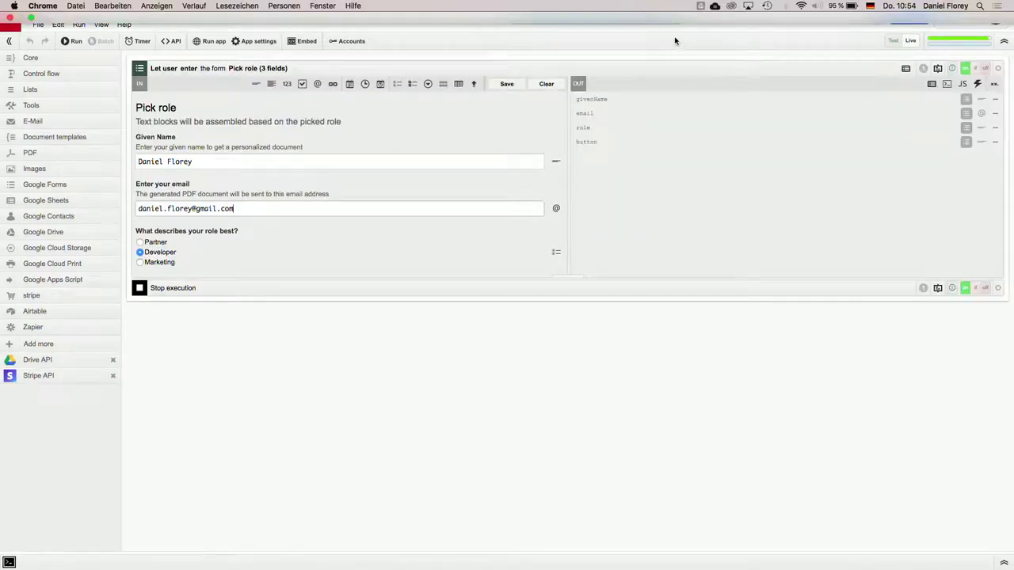
{"action": "left_click", "coordinate": [675, 16]}
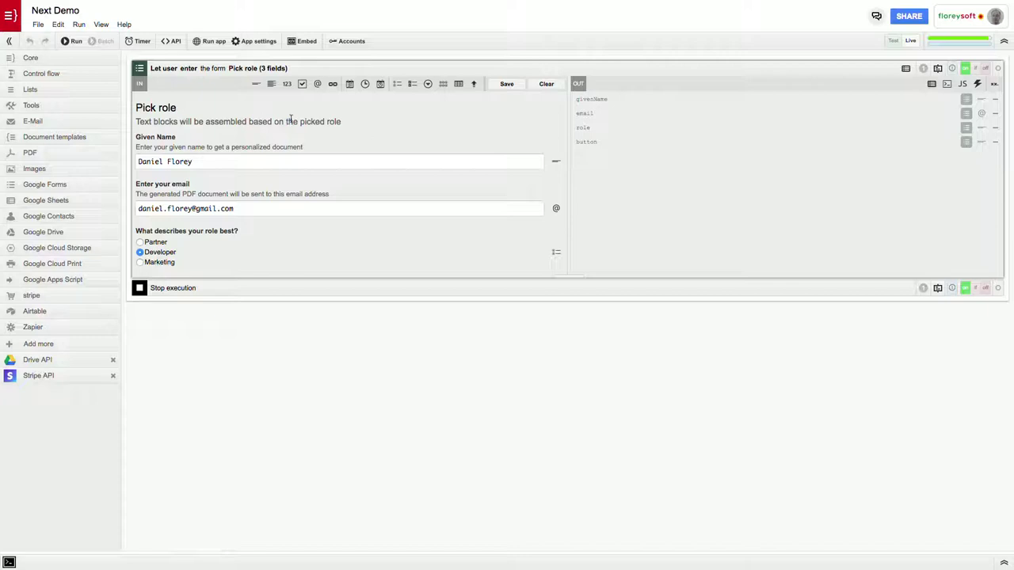
Step: Open the Pick role form for customization and look through the available field categories
{"action": "left_click", "coordinate": [270, 70]}
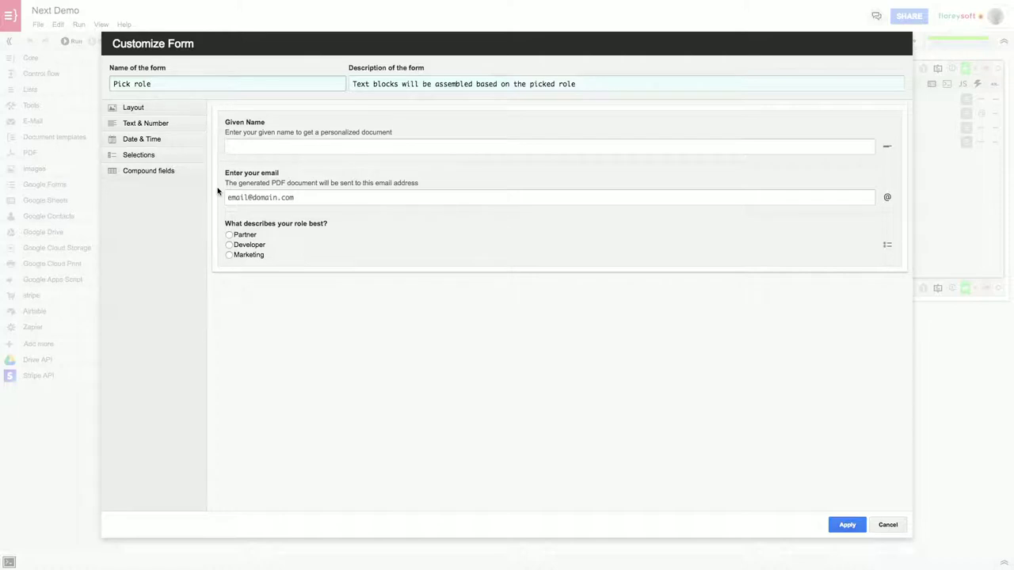
{"action": "left_click", "coordinate": [157, 125]}
{"action": "left_click", "coordinate": [157, 125]}
{"action": "left_click", "coordinate": [153, 140]}
{"action": "left_click", "coordinate": [154, 140]}
{"action": "left_click", "coordinate": [156, 158]}
{"action": "left_click", "coordinate": [156, 158]}
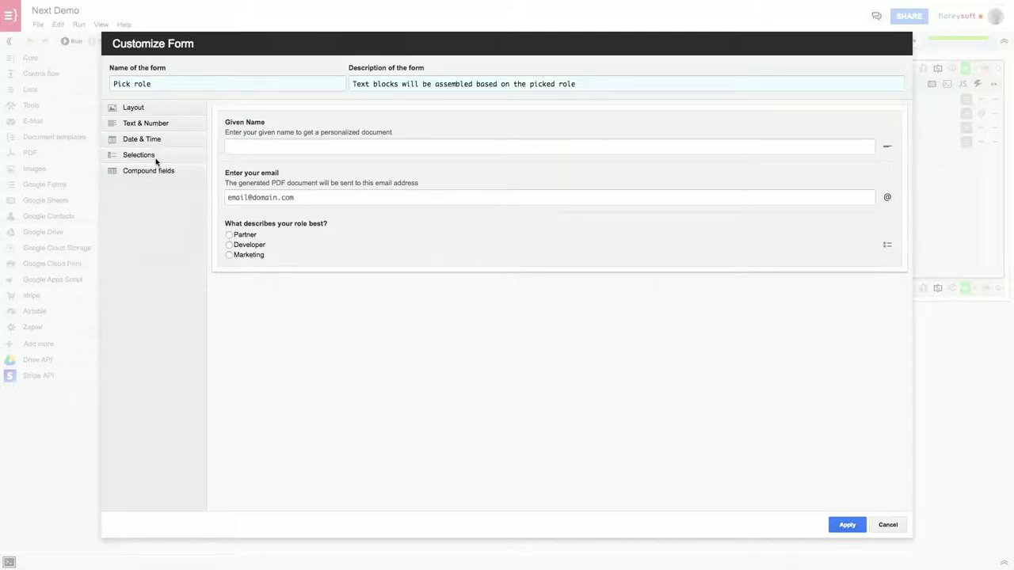
Step: Inspect the settings and possible choices of the multiple-choice role question, then close the form customization without applying changes
{"action": "left_click", "coordinate": [412, 248]}
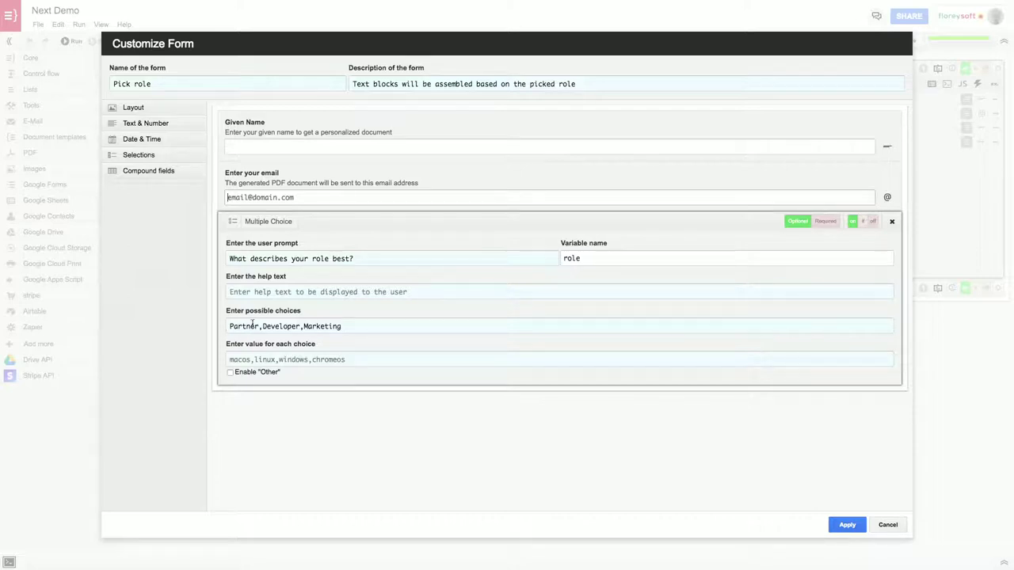
{"action": "left_click", "coordinate": [362, 325]}
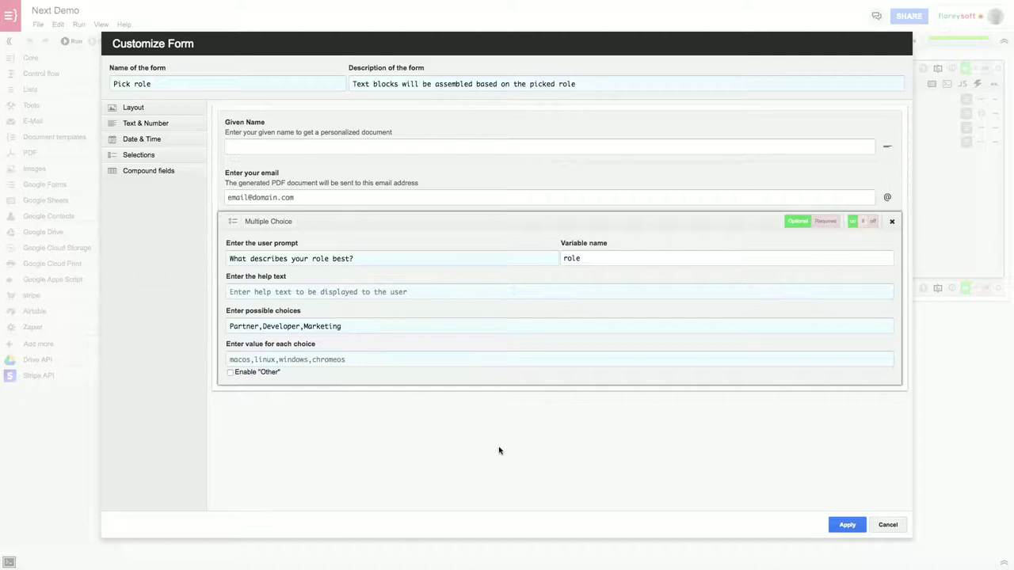
{"action": "left_click", "coordinate": [889, 525]}
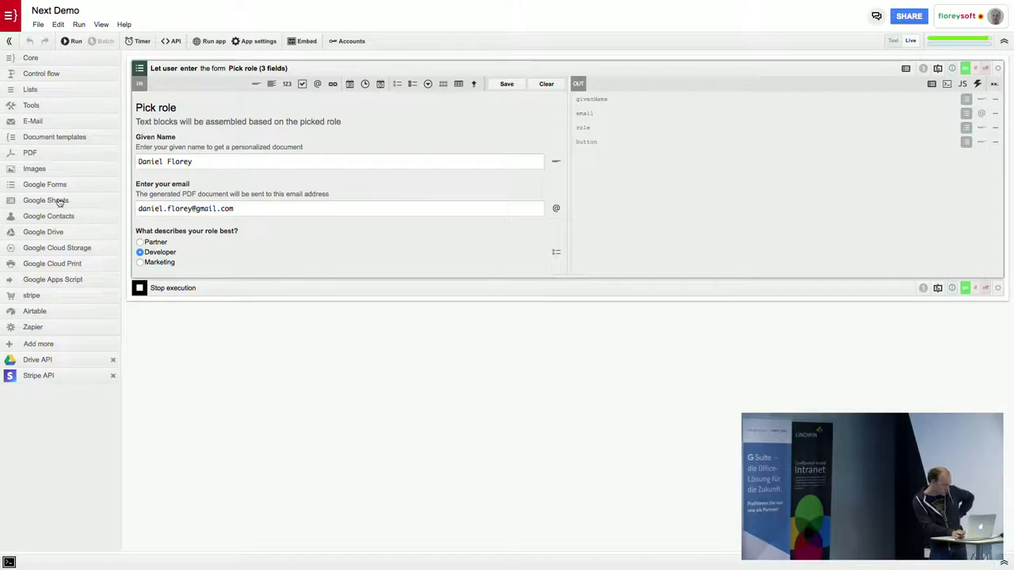
Step: Add a Google Docs to PDF block after the Pick role form and choose Next PDF Template as its source file
{"action": "left_click", "coordinate": [41, 143]}
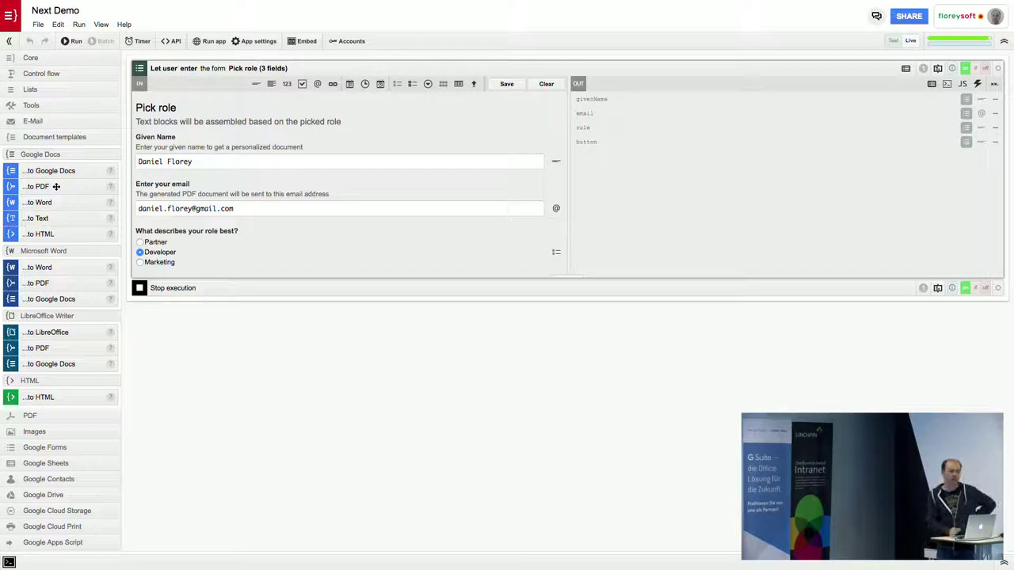
{"action": "left_click_drag", "start_coordinate": [56, 186], "coordinate": [225, 286]}
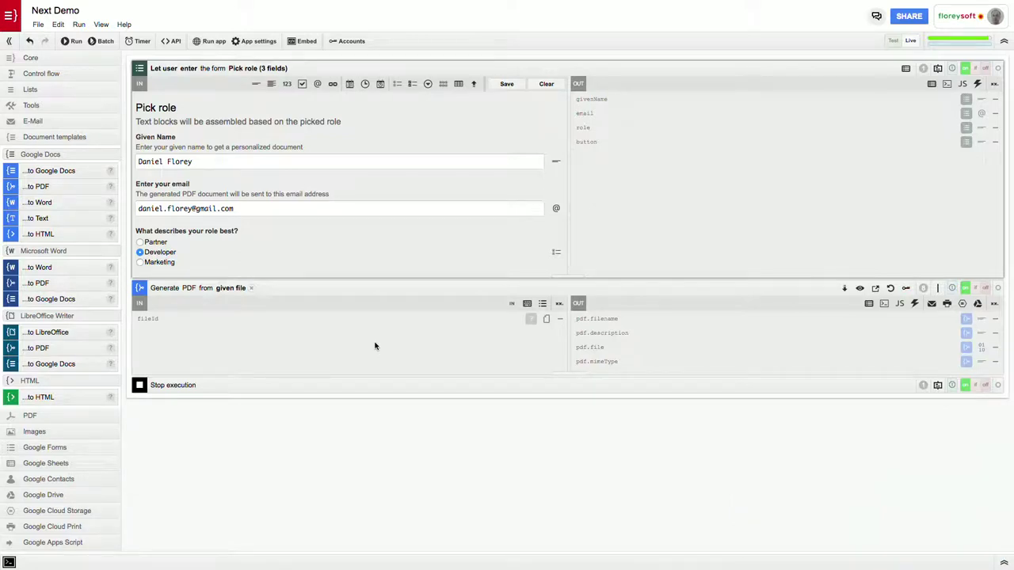
{"action": "left_click", "coordinate": [232, 290]}
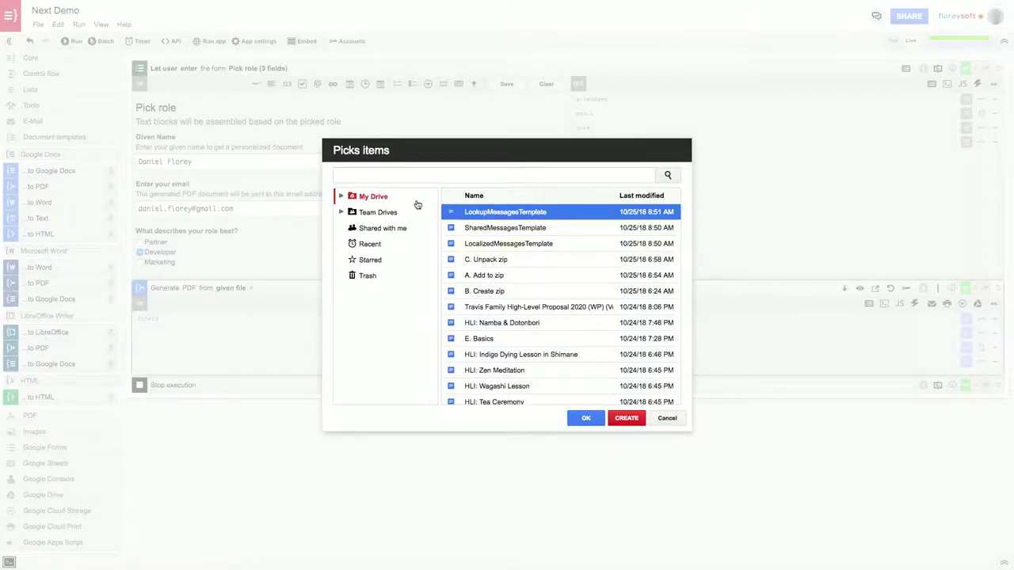
{"action": "left_click", "coordinate": [408, 179]}
{"action": "type", "text": "Next"}
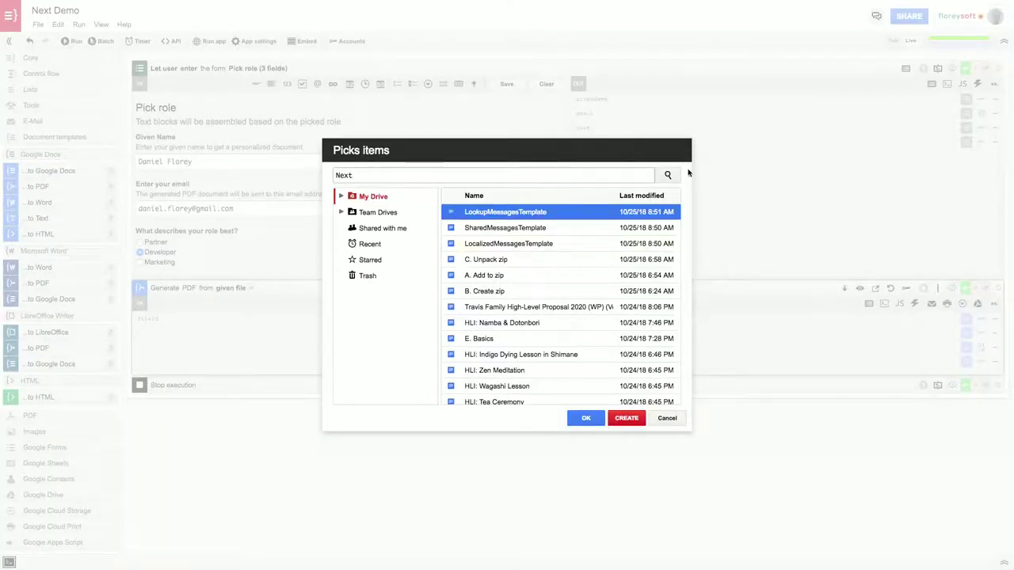
{"action": "left_click", "coordinate": [668, 175]}
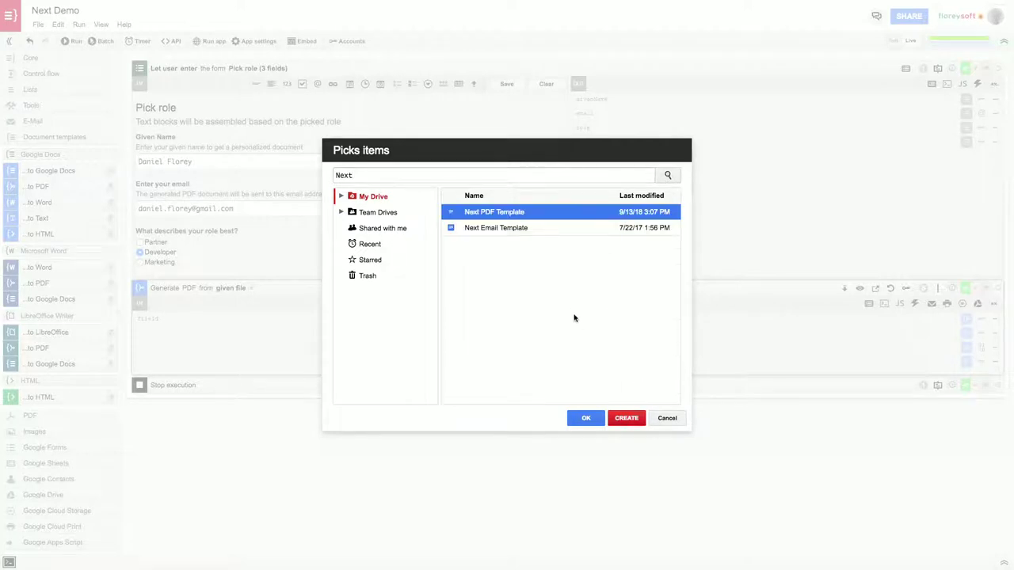
{"action": "left_click", "coordinate": [588, 418]}
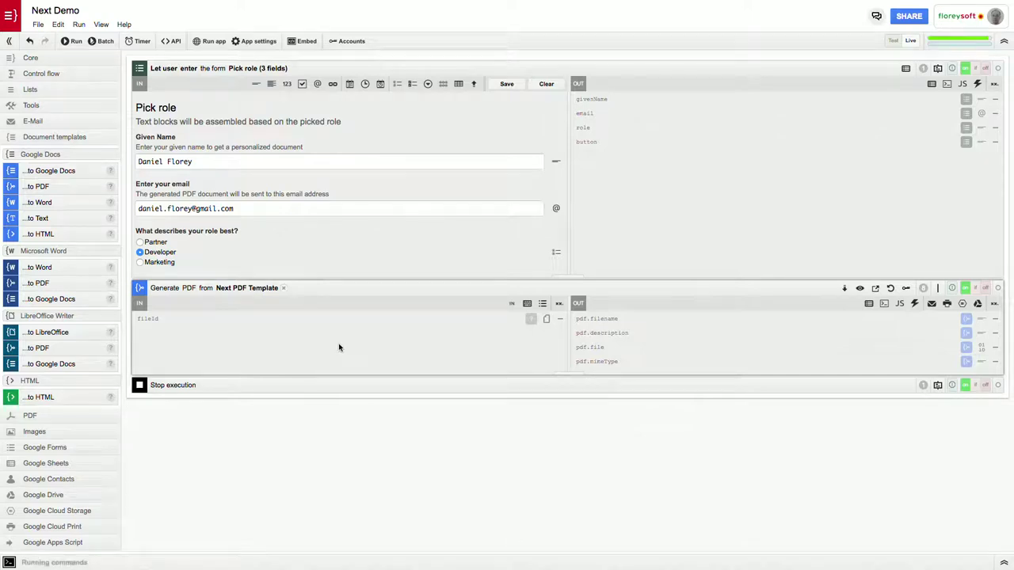
Step: Open Next PDF Template in Google Docs and review its given name placeholder, date field and the conditional sections for each role
{"action": "left_click", "coordinate": [874, 288]}
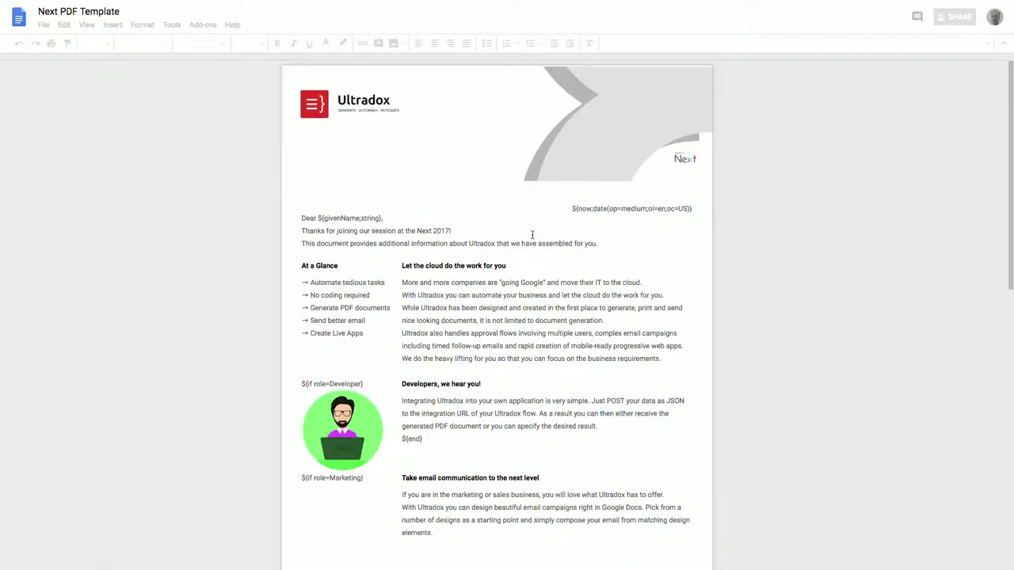
{"action": "left_click", "coordinate": [533, 274]}
{"action": "left_click", "coordinate": [463, 232]}
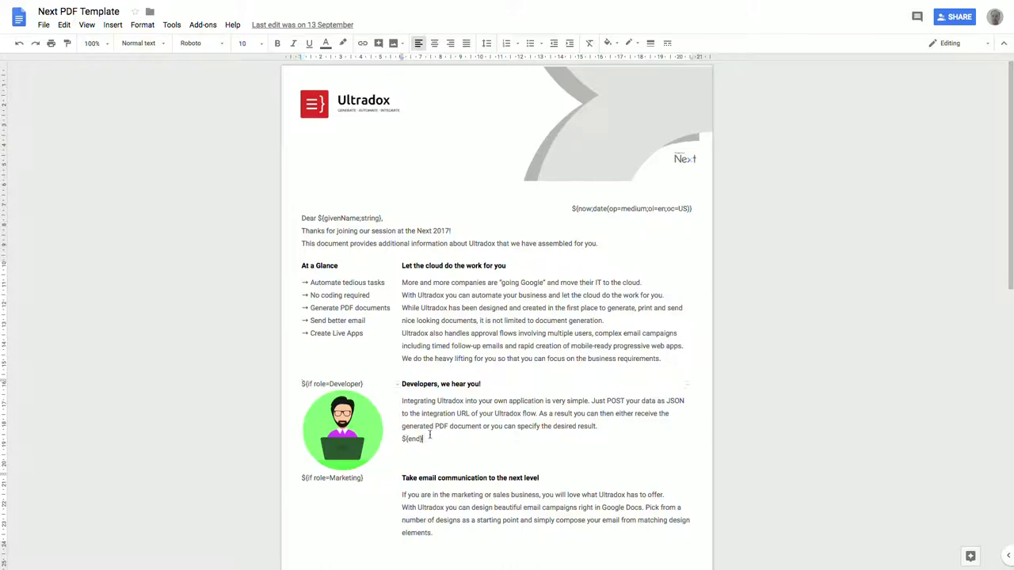
{"action": "scroll", "coordinate": [430, 435], "scroll_direction": "down", "scroll_amount": 2}
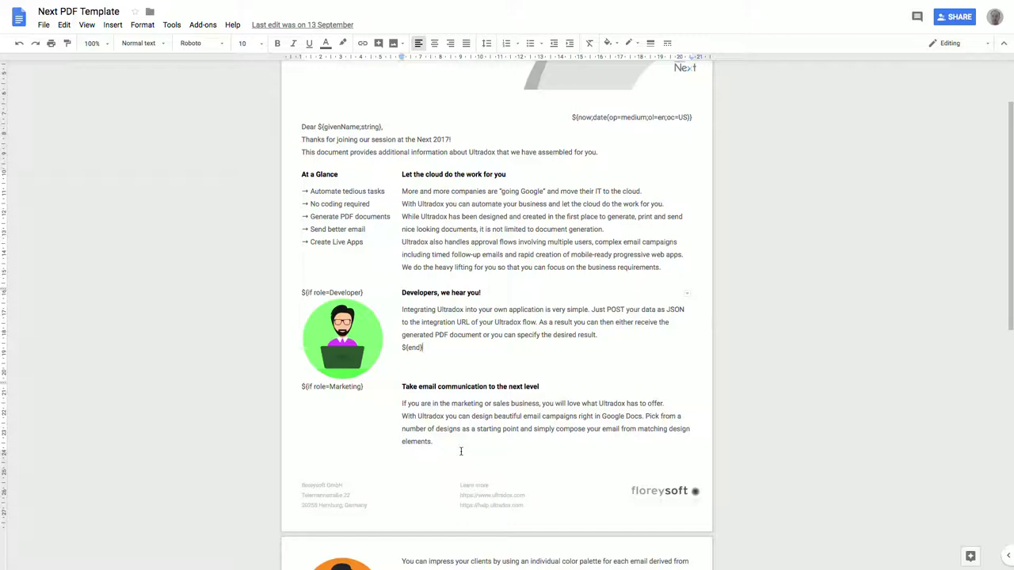
{"action": "scroll", "coordinate": [460, 452], "scroll_direction": "down", "scroll_amount": 6}
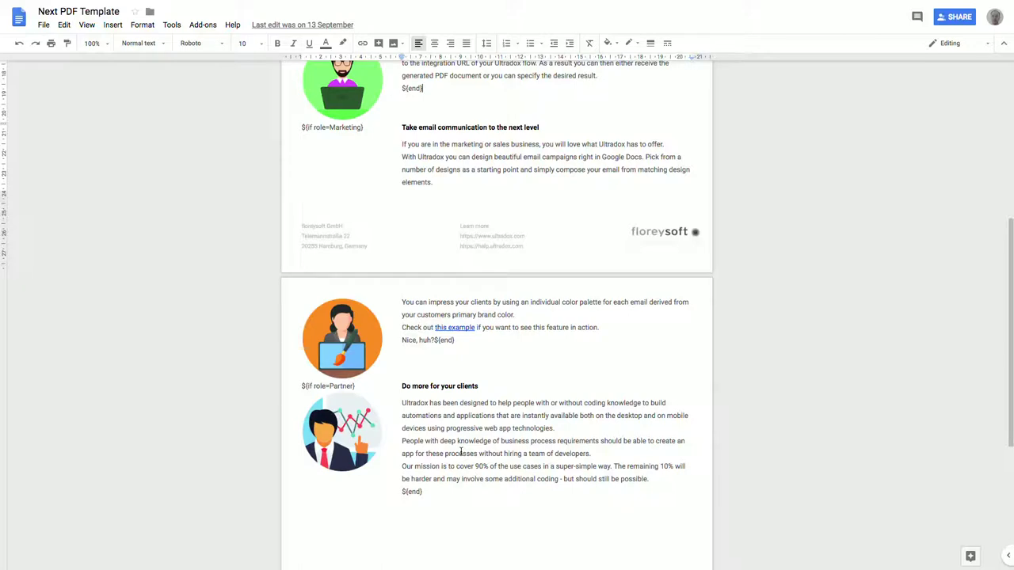
{"action": "scroll", "coordinate": [460, 452], "scroll_direction": "up", "scroll_amount": 5}
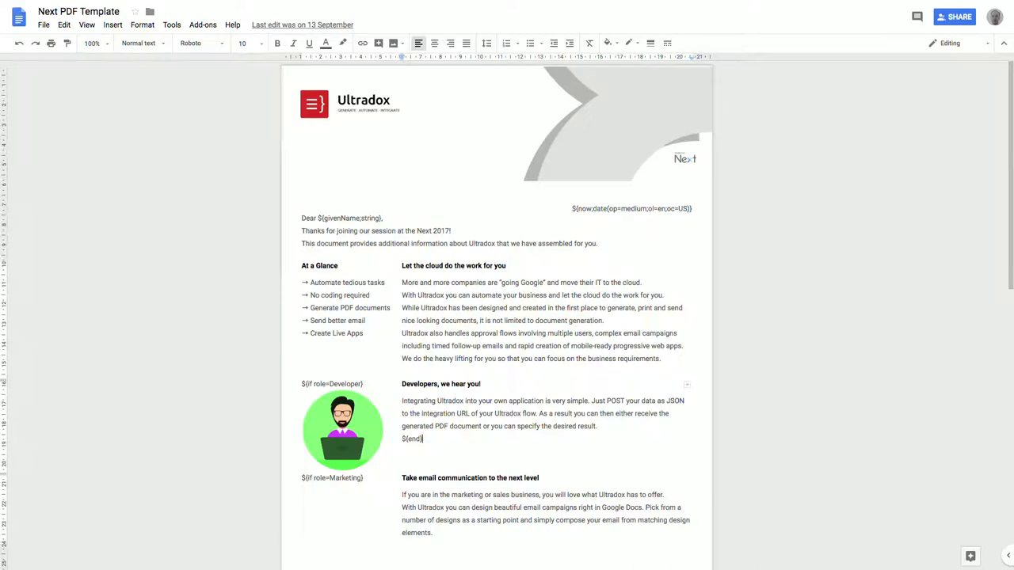
{"action": "mouse_move", "coordinate": [223, 4]}
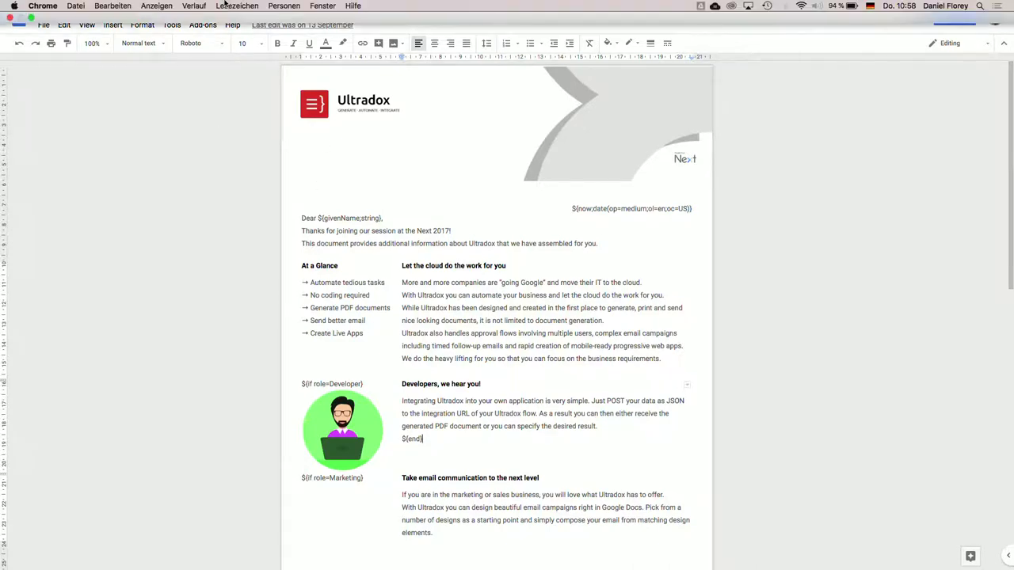
{"action": "left_click", "coordinate": [357, 127]}
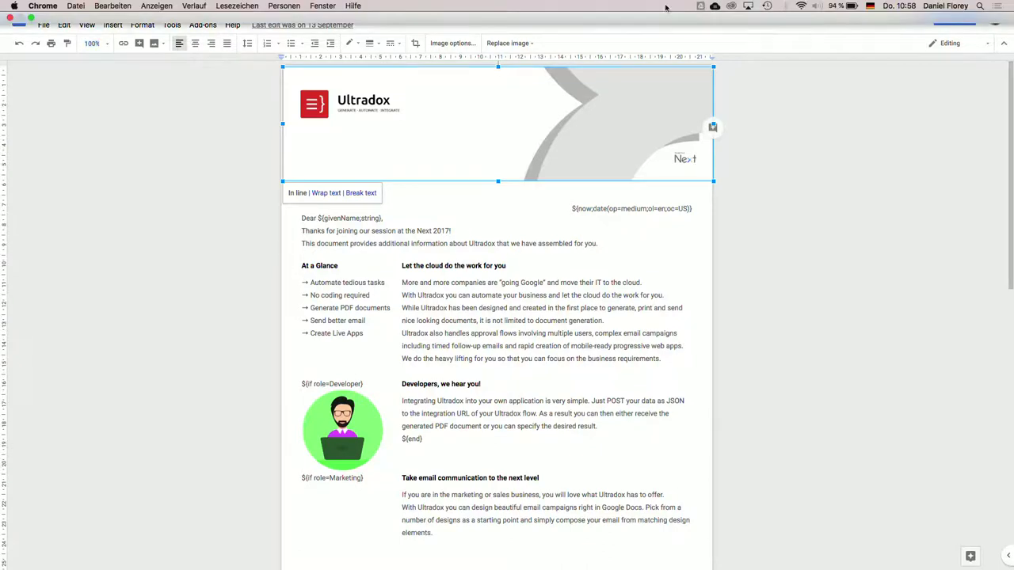
{"action": "left_click", "coordinate": [319, 6]}
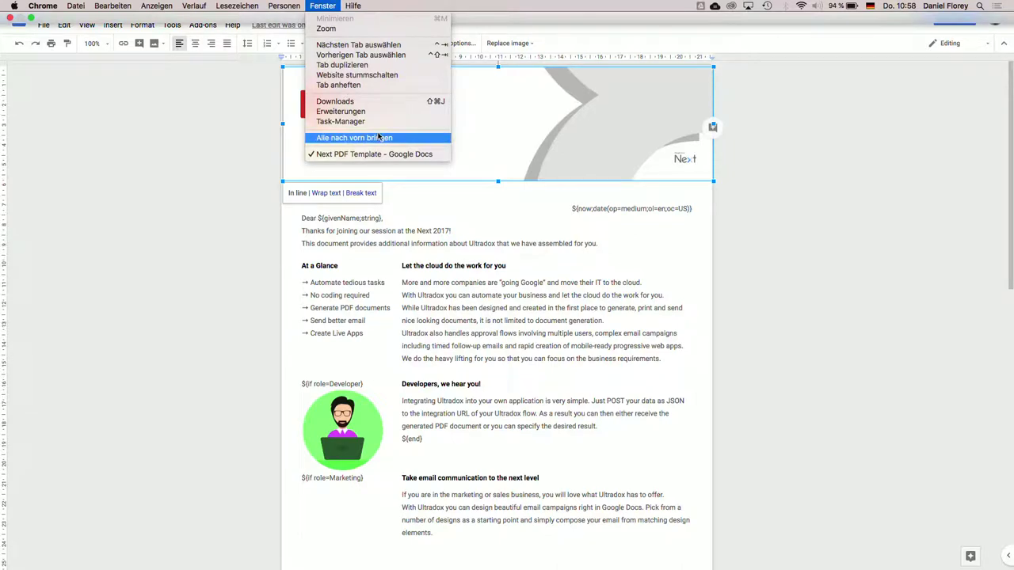
{"action": "left_click", "coordinate": [156, 128]}
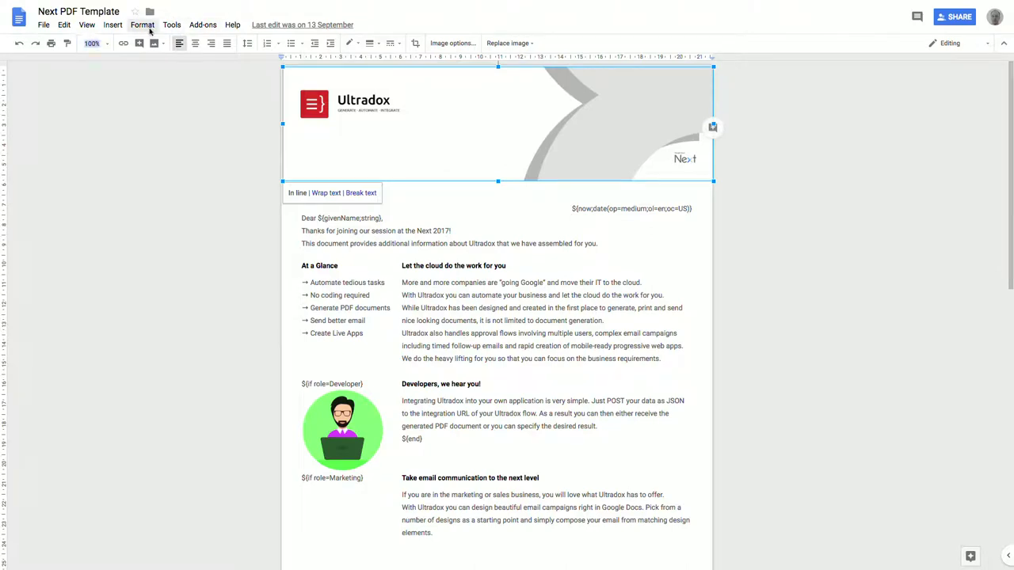
{"action": "left_click", "coordinate": [87, 26]}
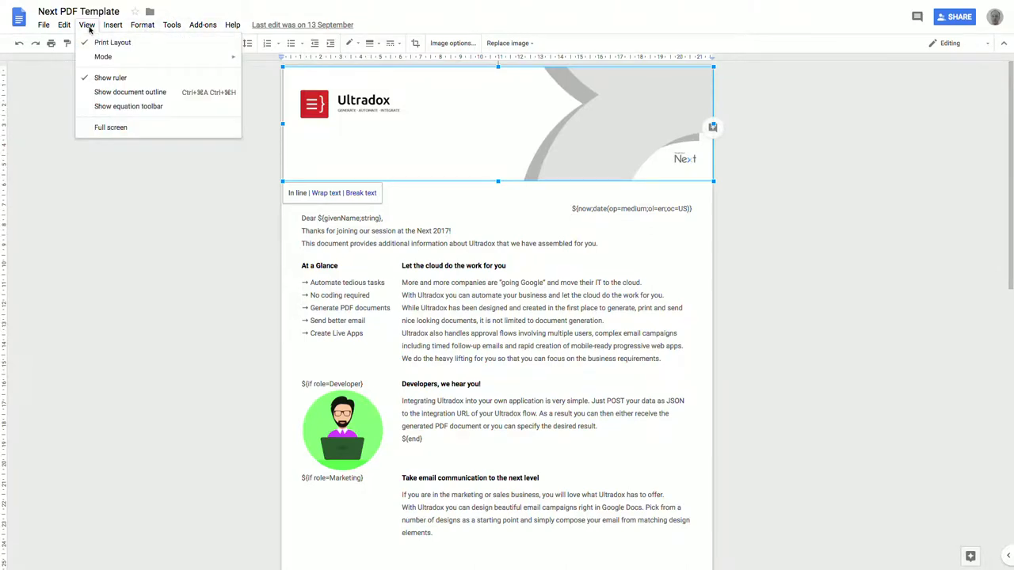
{"action": "left_click", "coordinate": [125, 128]}
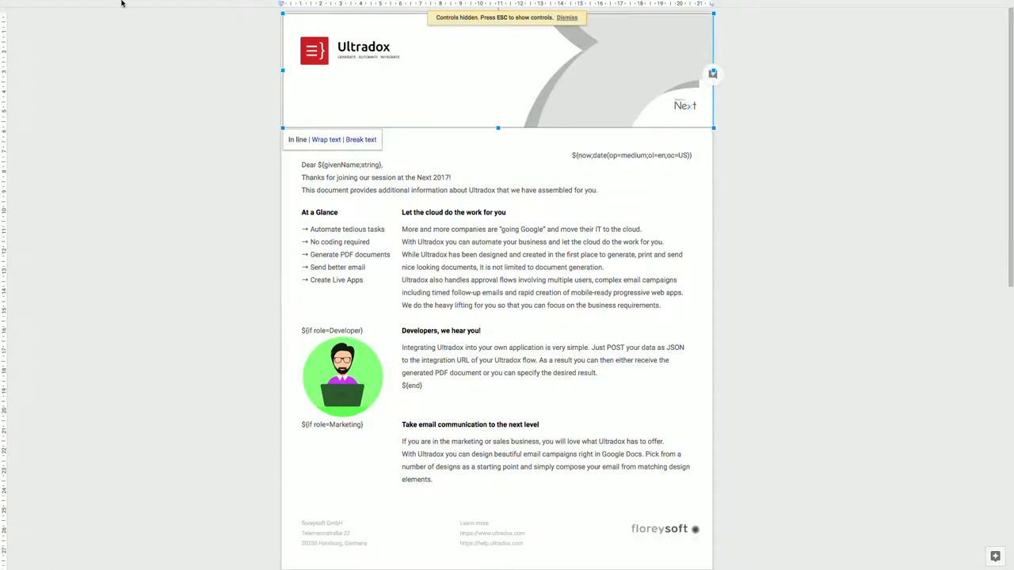
{"action": "mouse_move", "coordinate": [122, 8]}
{"action": "left_click", "coordinate": [322, 6]}
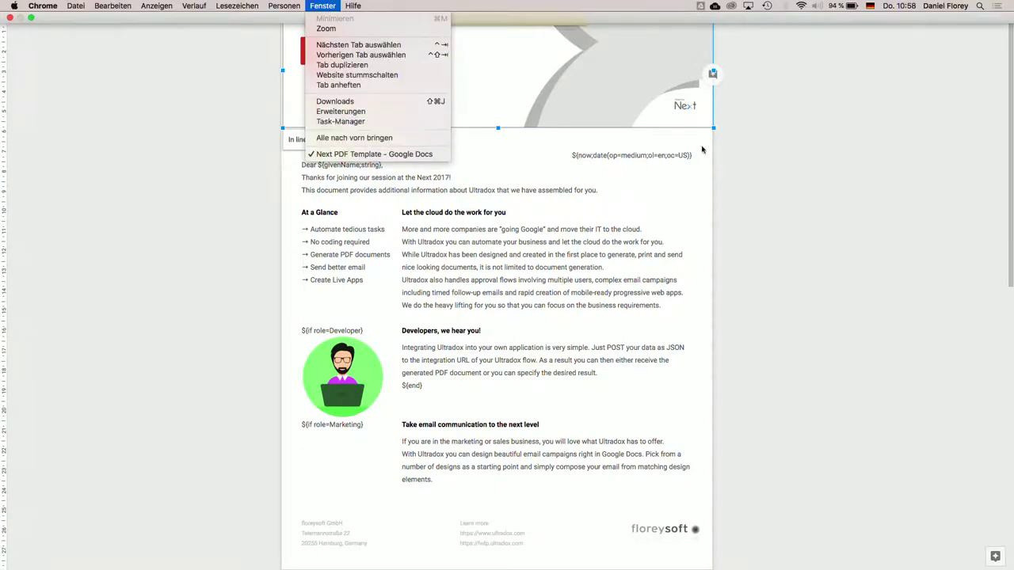
{"action": "left_click", "coordinate": [829, 131]}
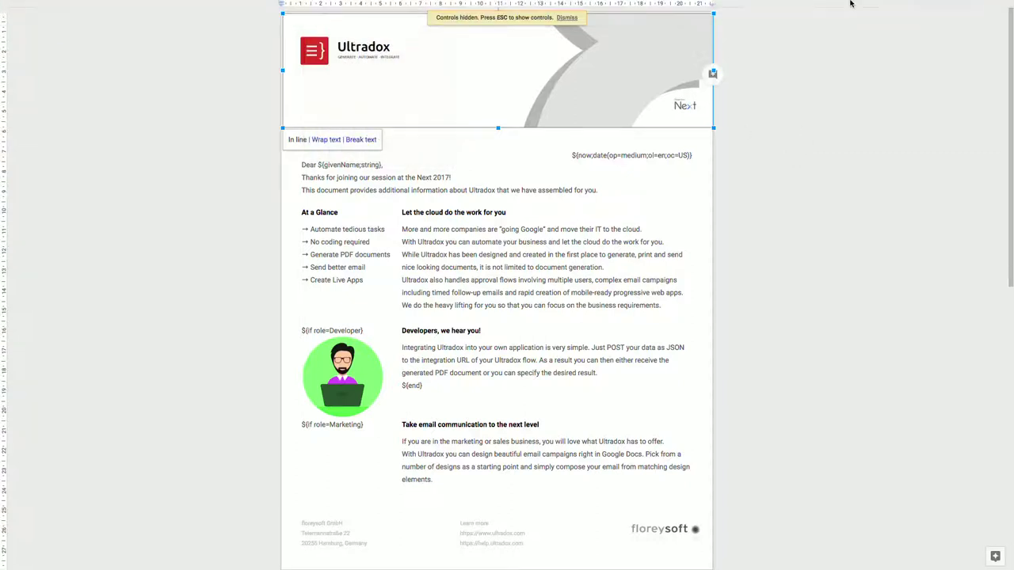
{"action": "key", "text": "Escape"}
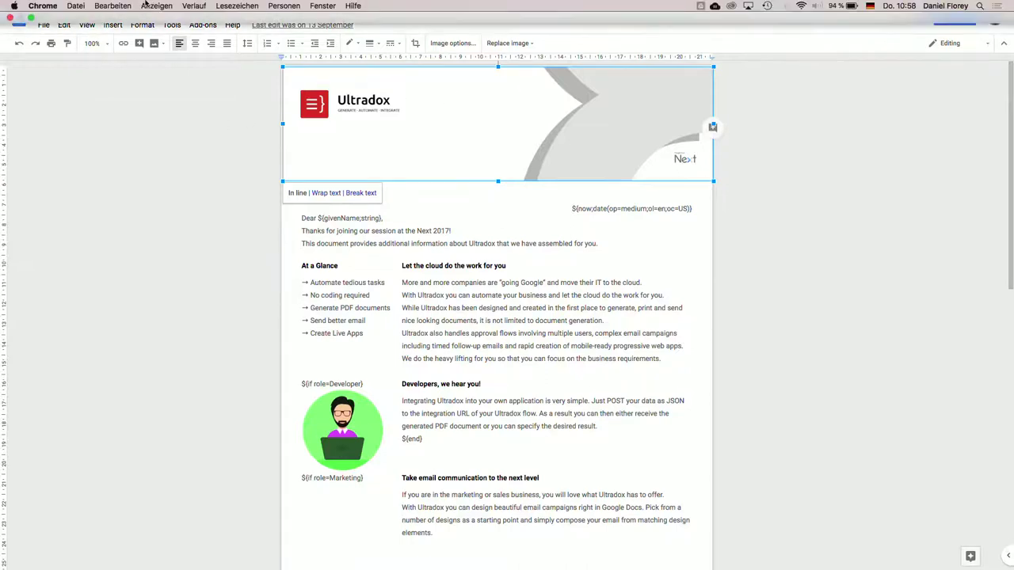
Step: Restore the browser window so its tabs are accessible and return to the Next Demo flow in Ultradox
{"action": "left_click", "coordinate": [32, 22]}
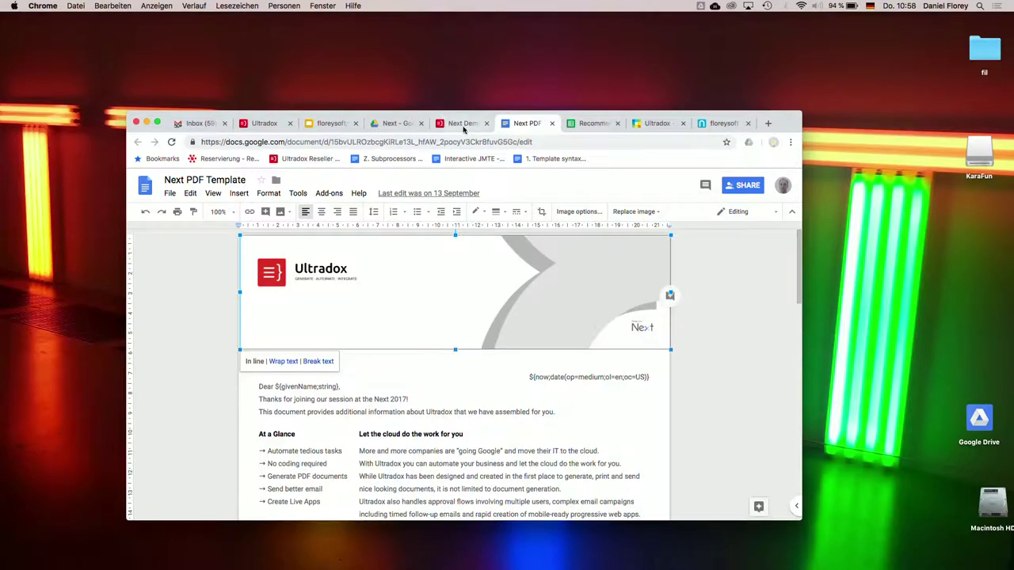
{"action": "left_click_drag", "start_coordinate": [454, 117], "coordinate": [376, 68]}
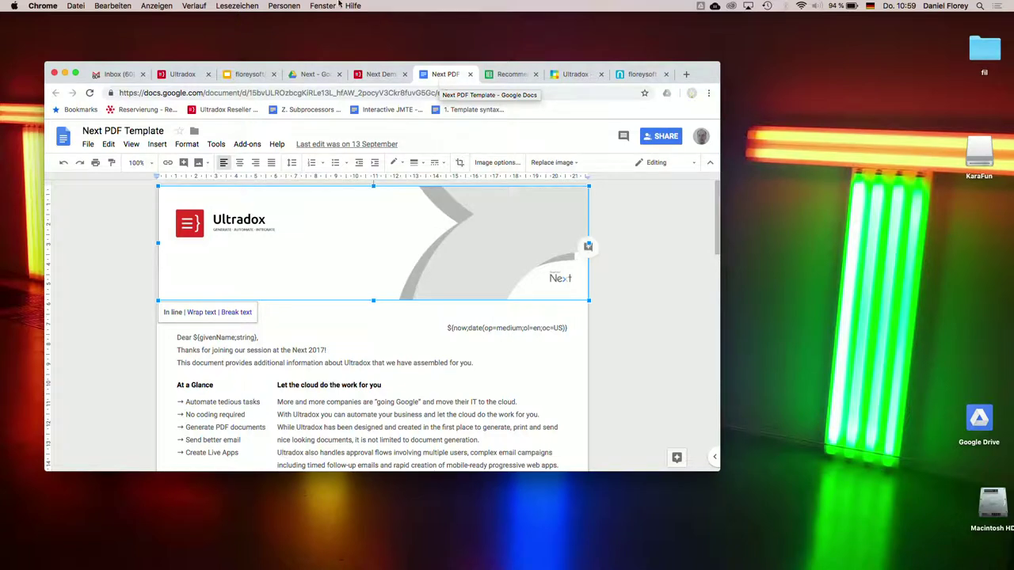
{"action": "left_click", "coordinate": [76, 72]}
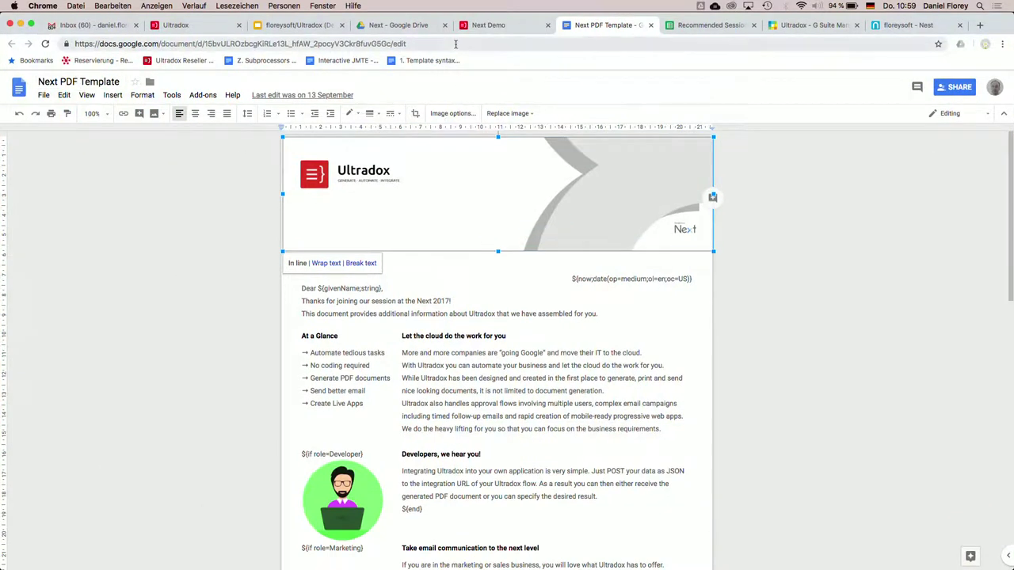
{"action": "left_click", "coordinate": [497, 26]}
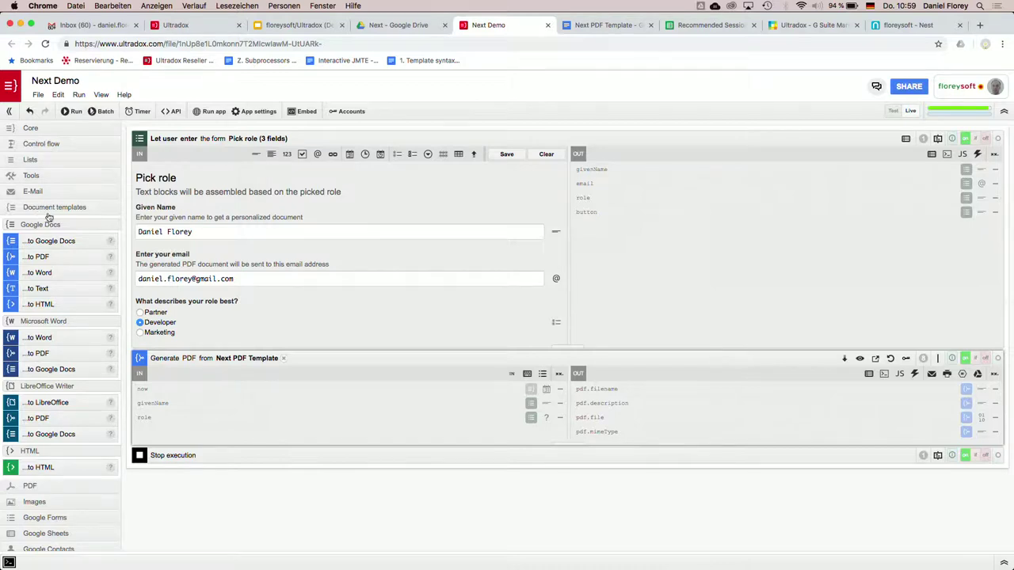
Step: Add a Google Docs to HTML block after the PDF block and choose Next Email Template as its source file
{"action": "left_click_drag", "start_coordinate": [58, 306], "coordinate": [225, 456]}
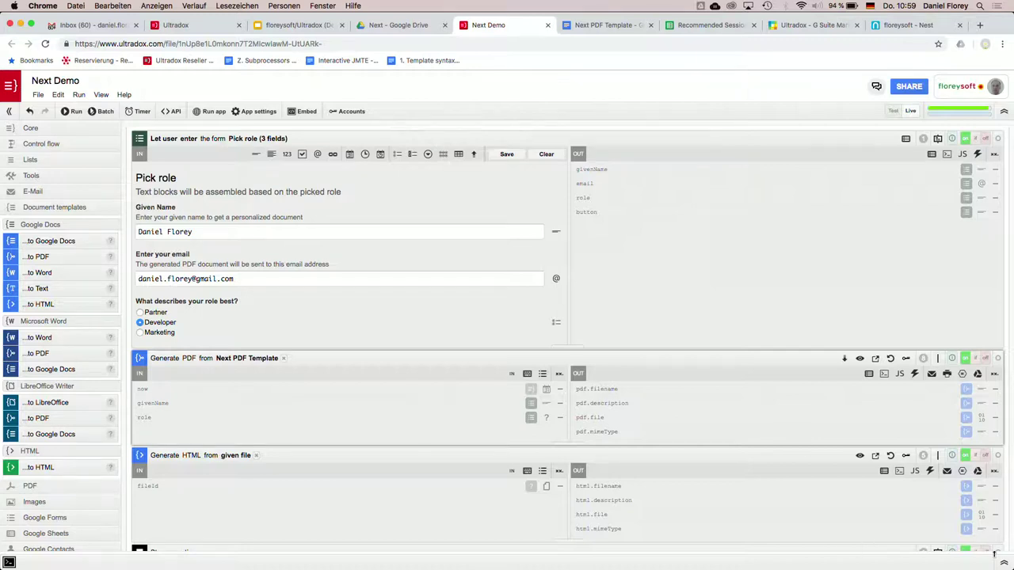
{"action": "left_click", "coordinate": [236, 456]}
{"action": "type", "text": "N"}
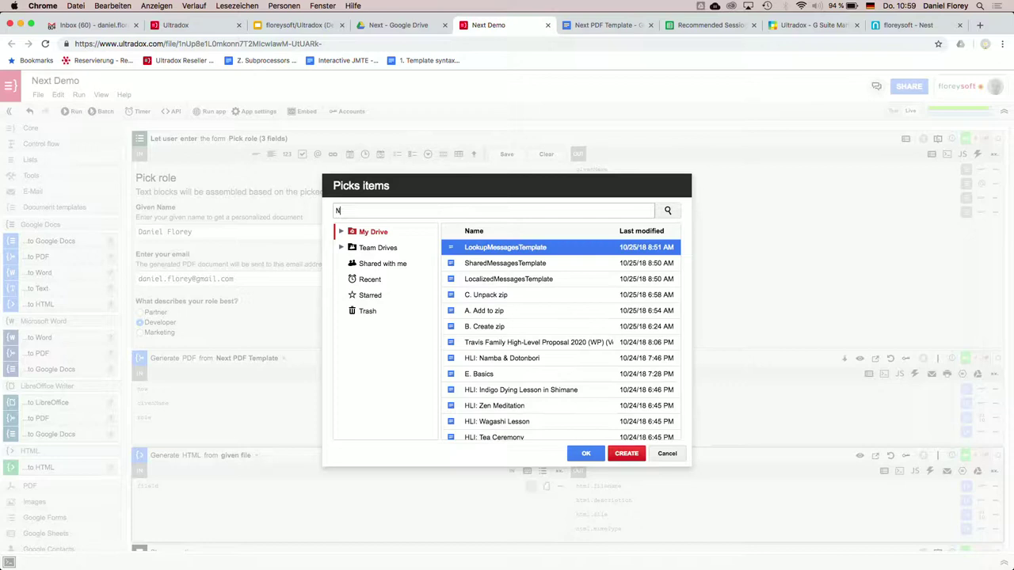
{"action": "type", "text": "ext"}
{"action": "left_click", "coordinate": [668, 211]}
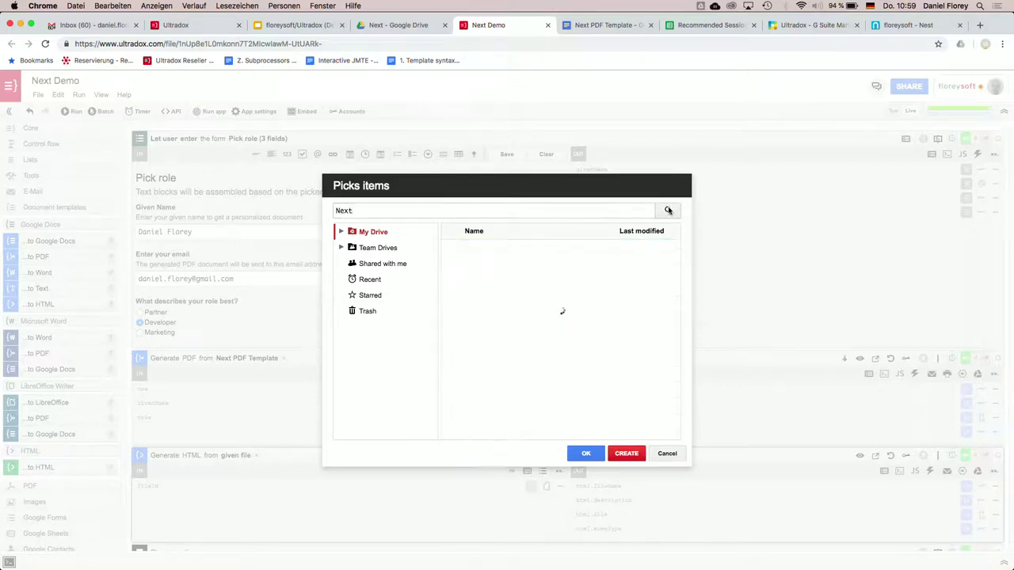
{"action": "left_click", "coordinate": [524, 263]}
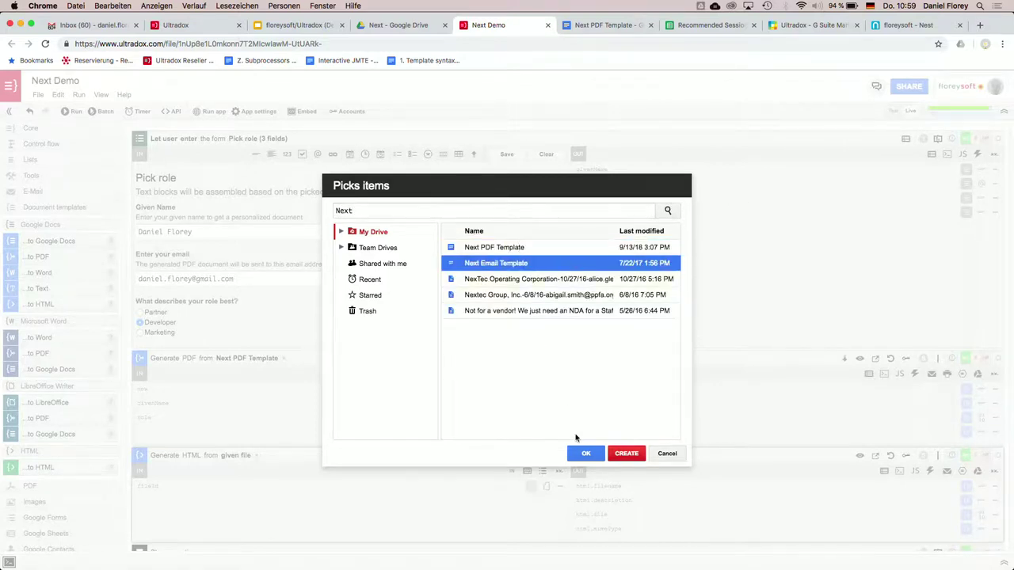
{"action": "left_click", "coordinate": [583, 453]}
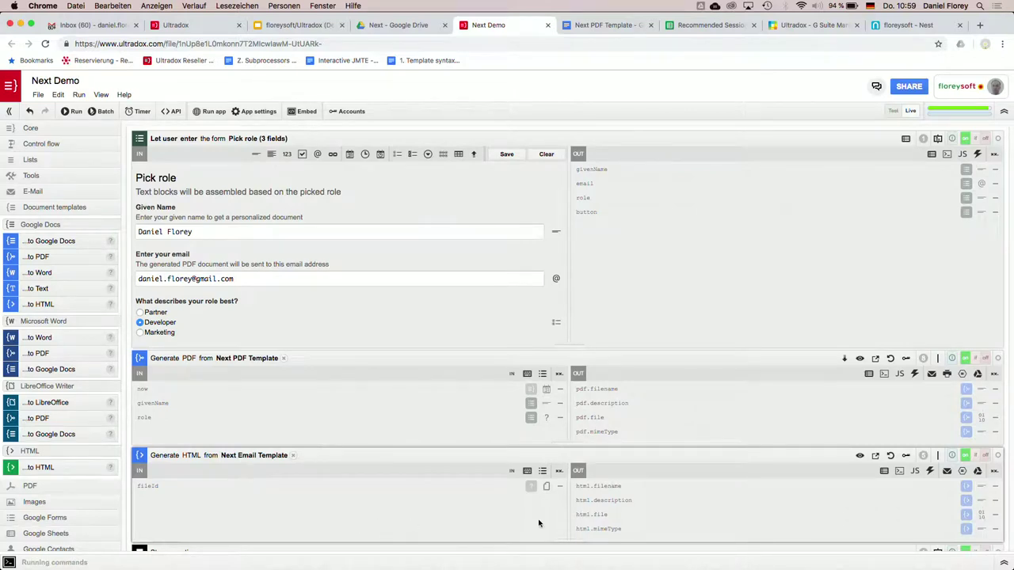
Step: Open Next Email Template in Google Docs and display the Ultradox Email Designer sidebar
{"action": "left_click", "coordinate": [875, 457]}
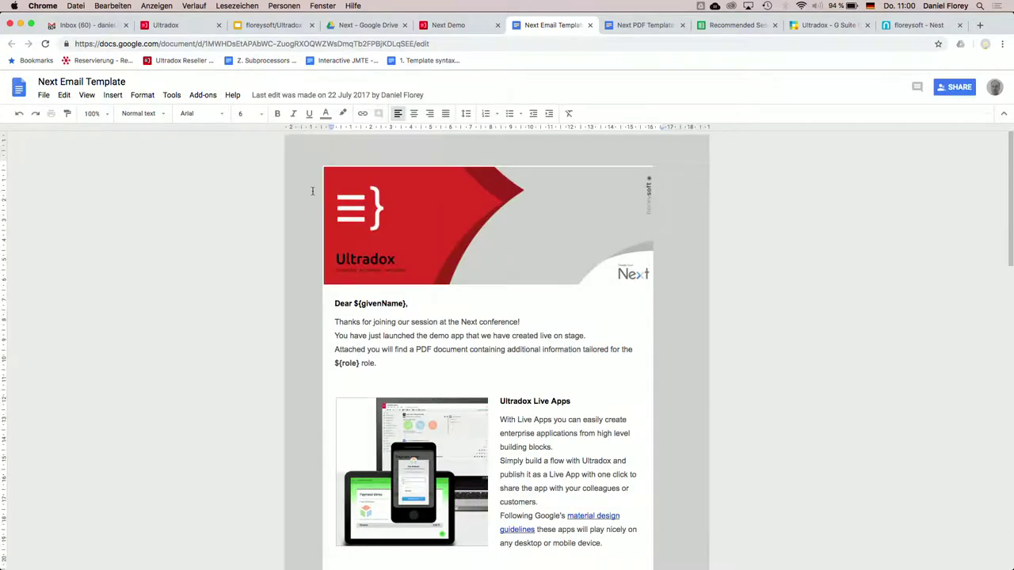
{"action": "left_click", "coordinate": [202, 95]}
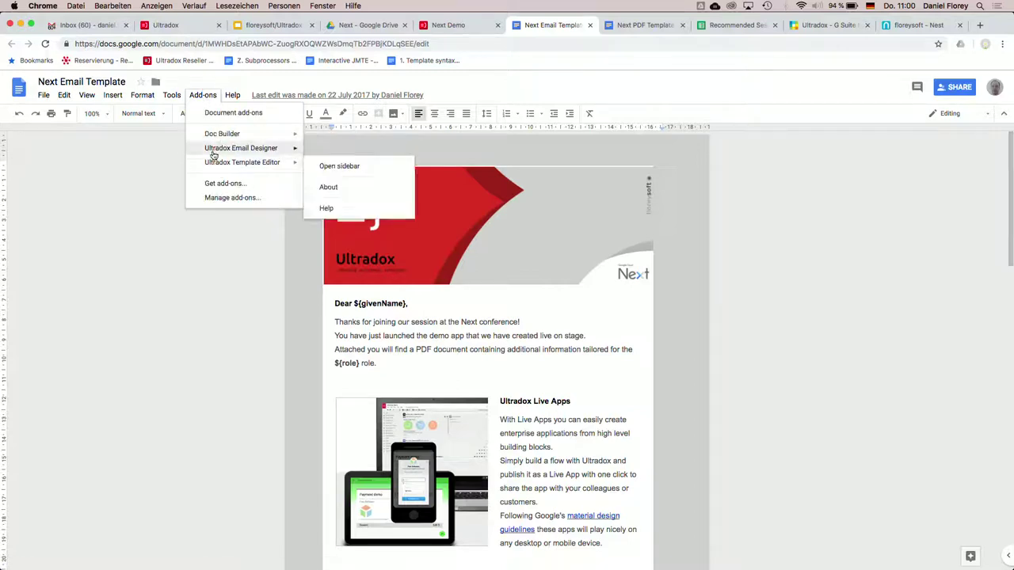
{"action": "mouse_move", "coordinate": [214, 149]}
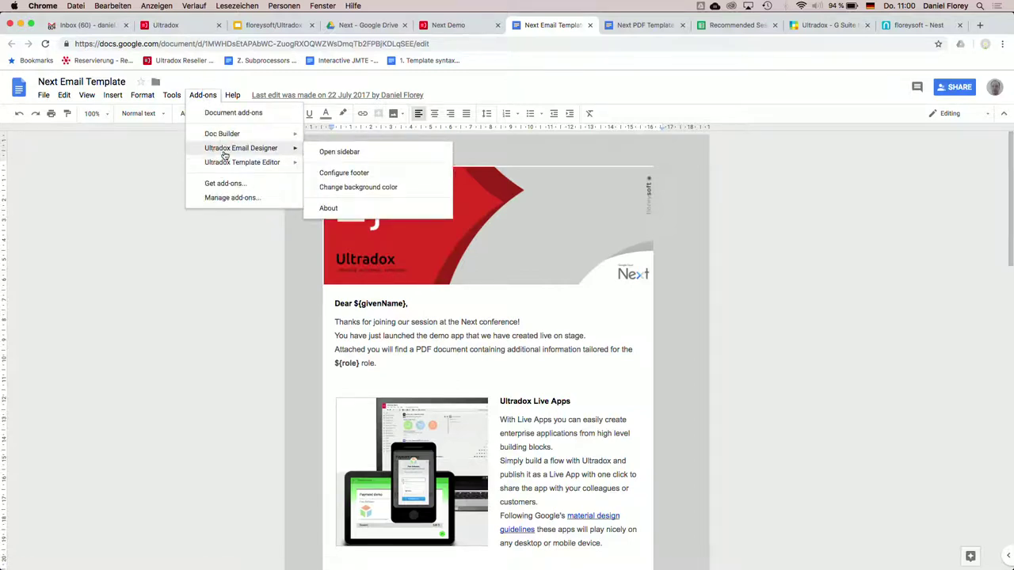
{"action": "left_click", "coordinate": [346, 157]}
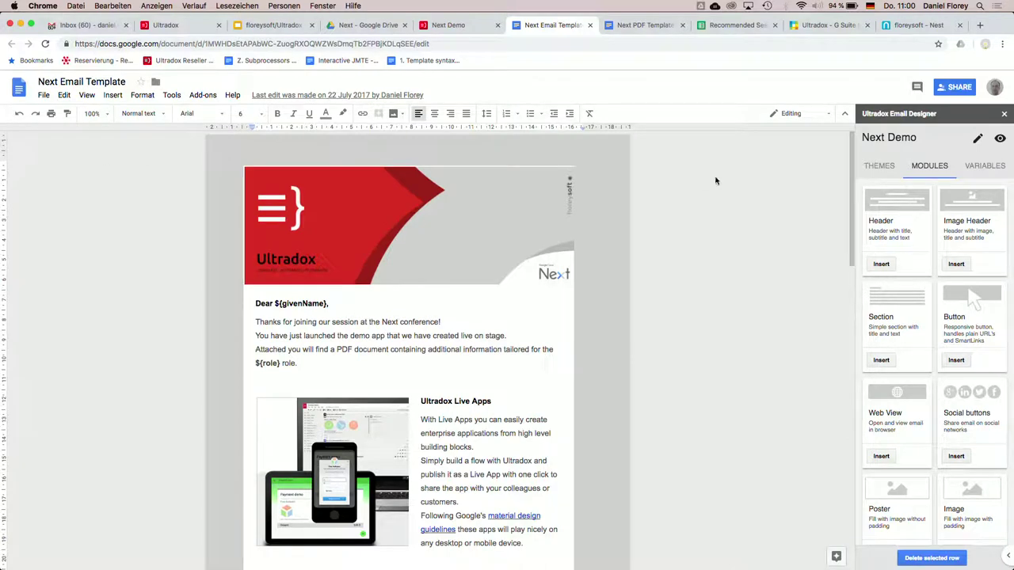
Step: Browse the designer's themes and modules, and review the email template's greeting, Live Apps content and recommended sessions placeholders
{"action": "left_click", "coordinate": [866, 171]}
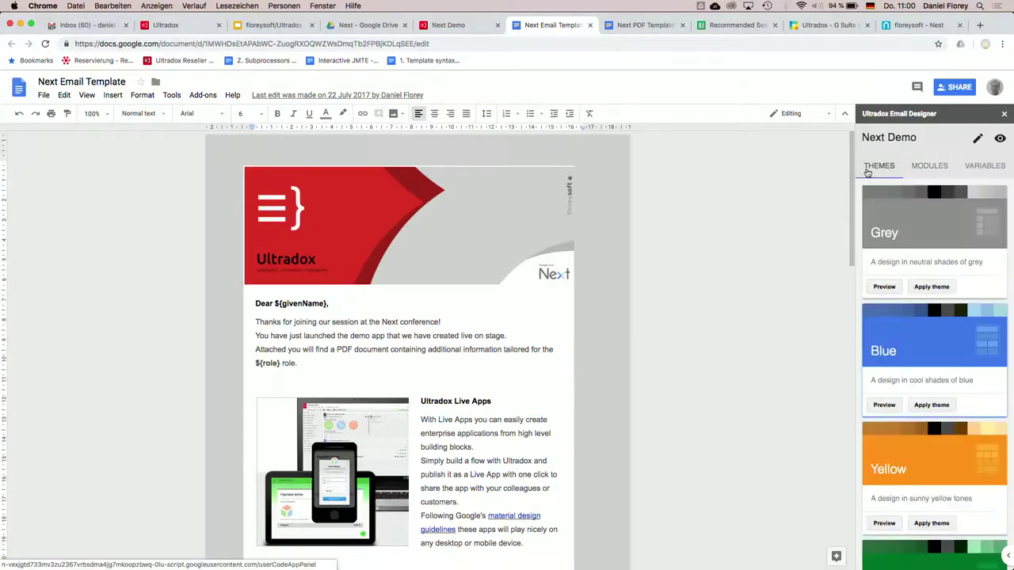
{"action": "left_click", "coordinate": [930, 168]}
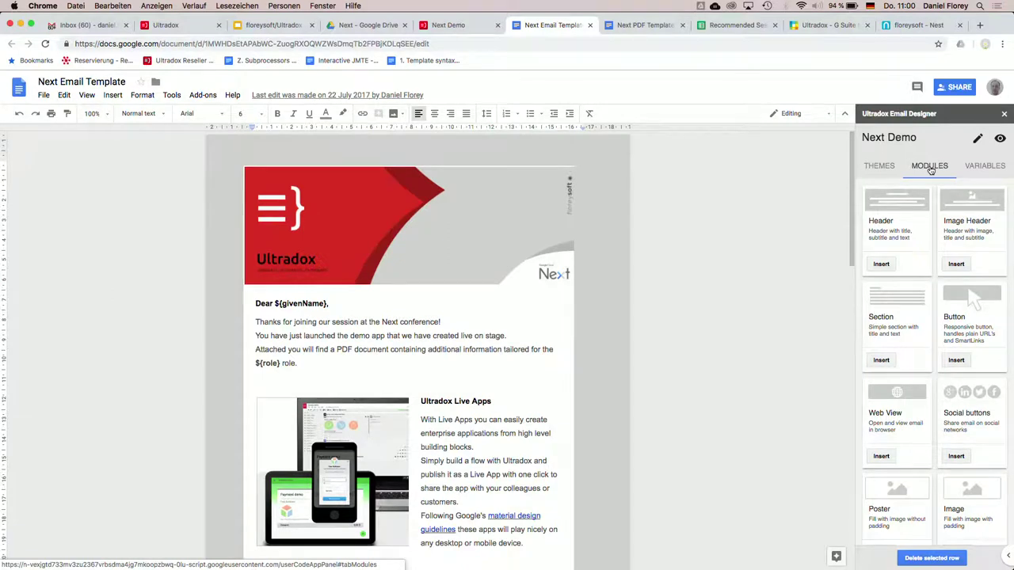
{"action": "left_click", "coordinate": [486, 335]}
{"action": "scroll", "coordinate": [486, 333], "scroll_direction": "down", "scroll_amount": 1}
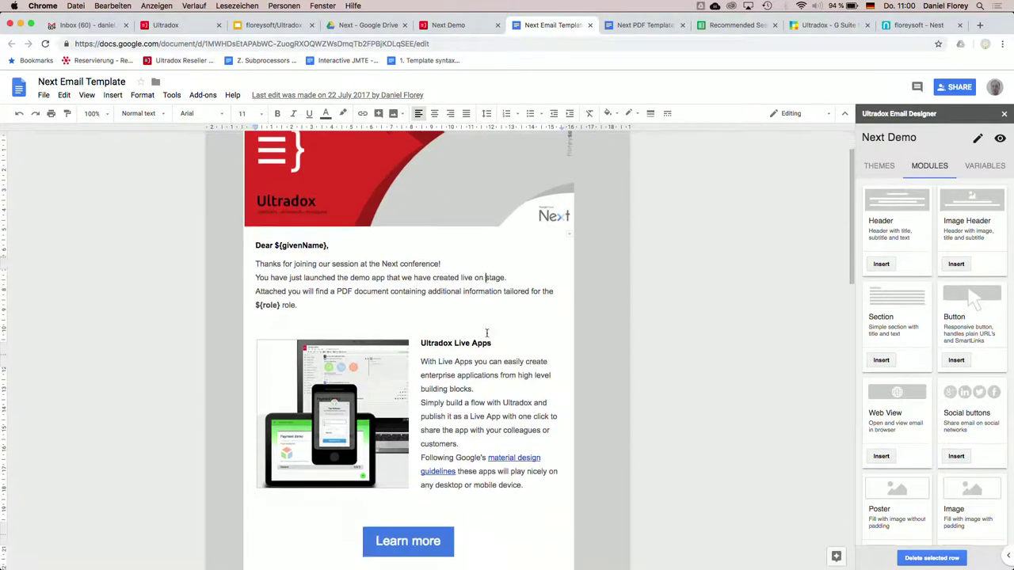
{"action": "scroll", "coordinate": [486, 333], "scroll_direction": "down", "scroll_amount": 3}
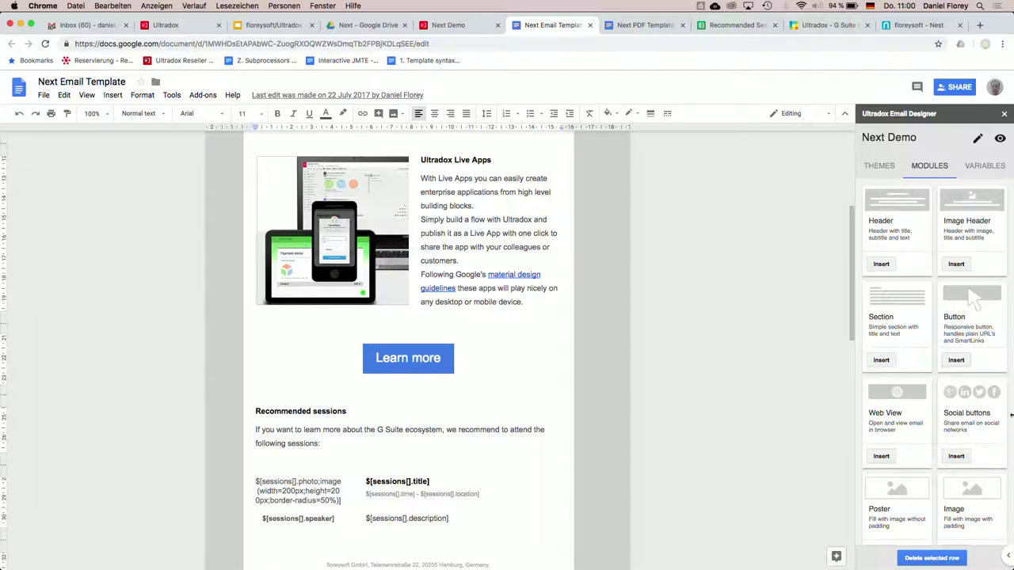
{"action": "scroll", "coordinate": [980, 323], "scroll_direction": "down", "scroll_amount": 10}
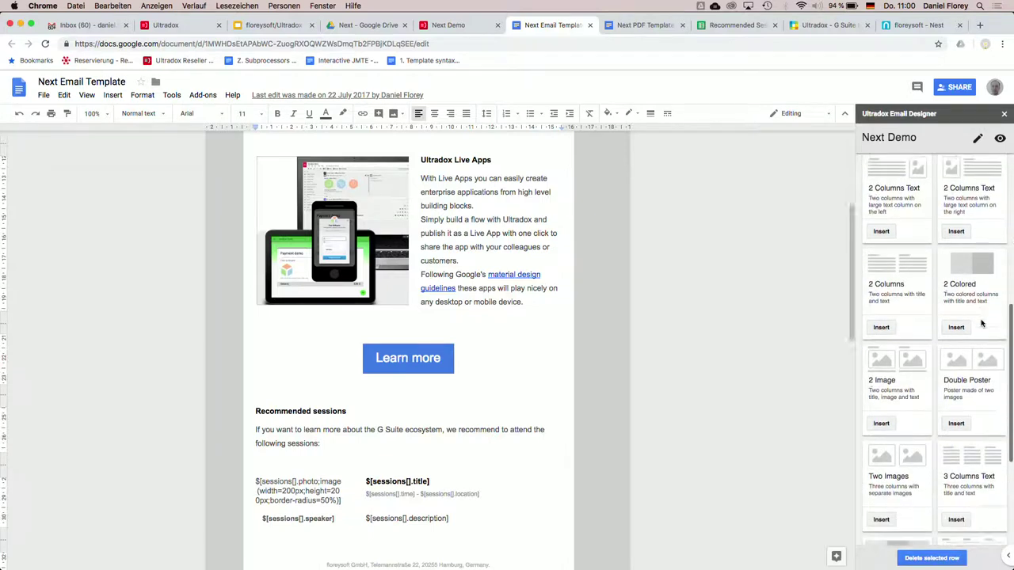
{"action": "scroll", "coordinate": [980, 321], "scroll_direction": "up", "scroll_amount": 10}
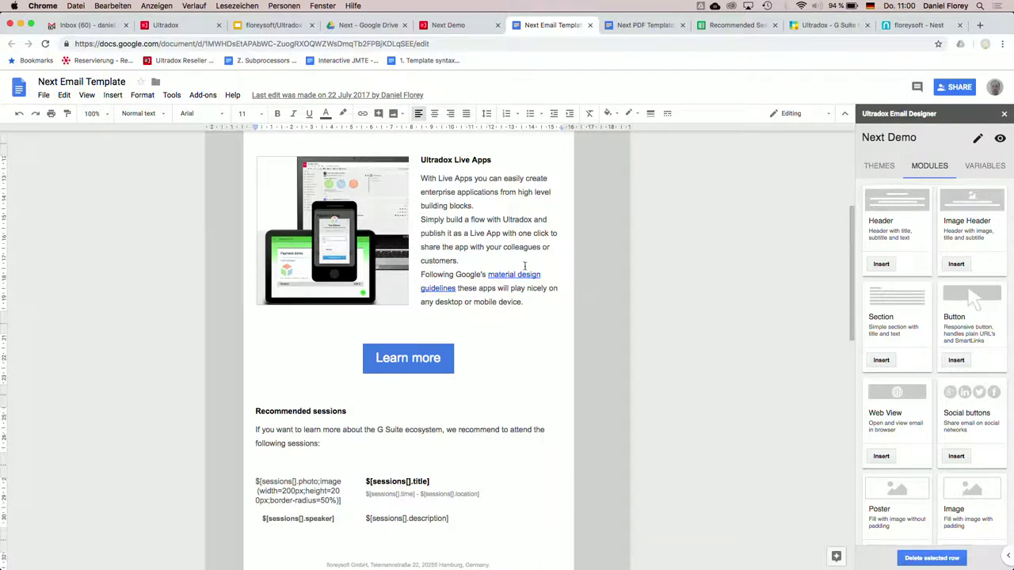
{"action": "scroll", "coordinate": [527, 322], "scroll_direction": "up", "scroll_amount": 3}
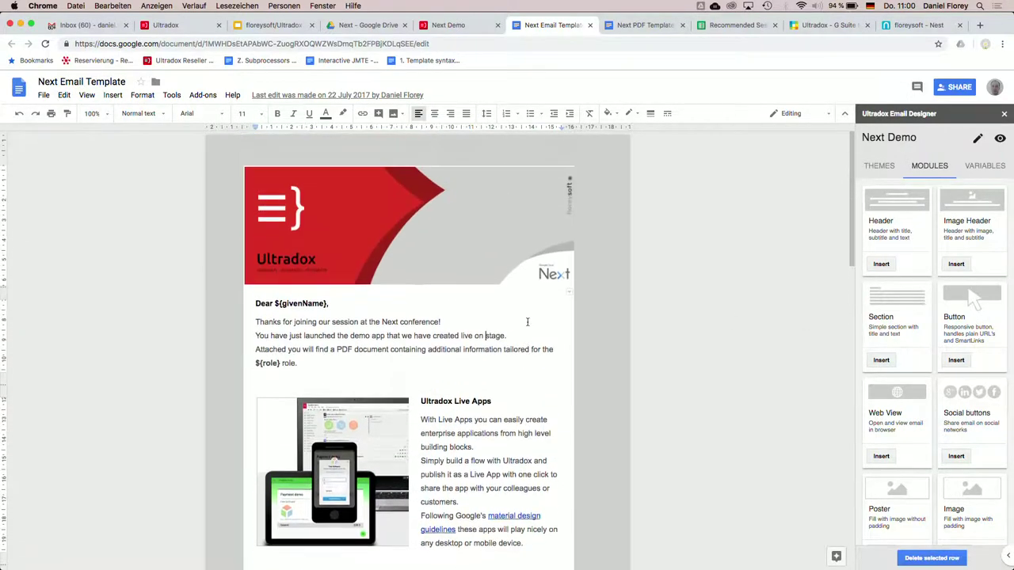
{"action": "scroll", "coordinate": [527, 322], "scroll_direction": "down", "scroll_amount": 10}
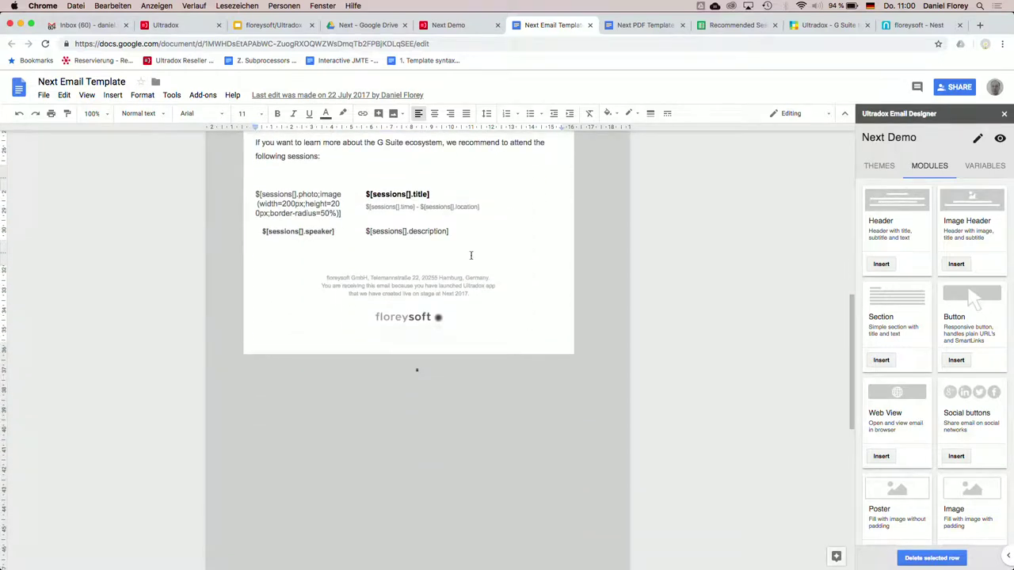
{"action": "double_click", "coordinate": [479, 240]}
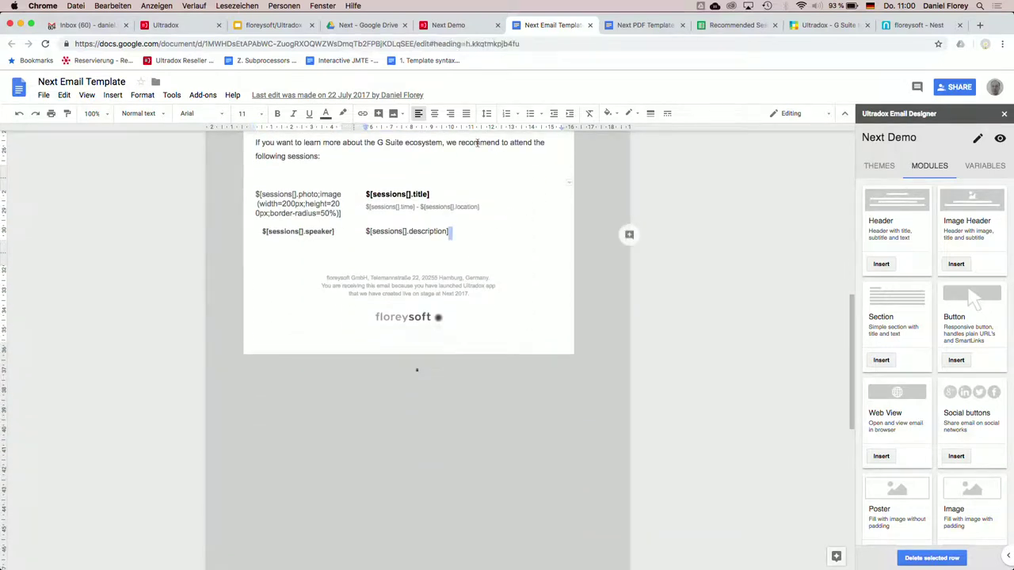
Step: Return to the Next Demo flow and insert a Google Sheets Load worksheet block between the PDF and HTML blocks
{"action": "left_click", "coordinate": [448, 25]}
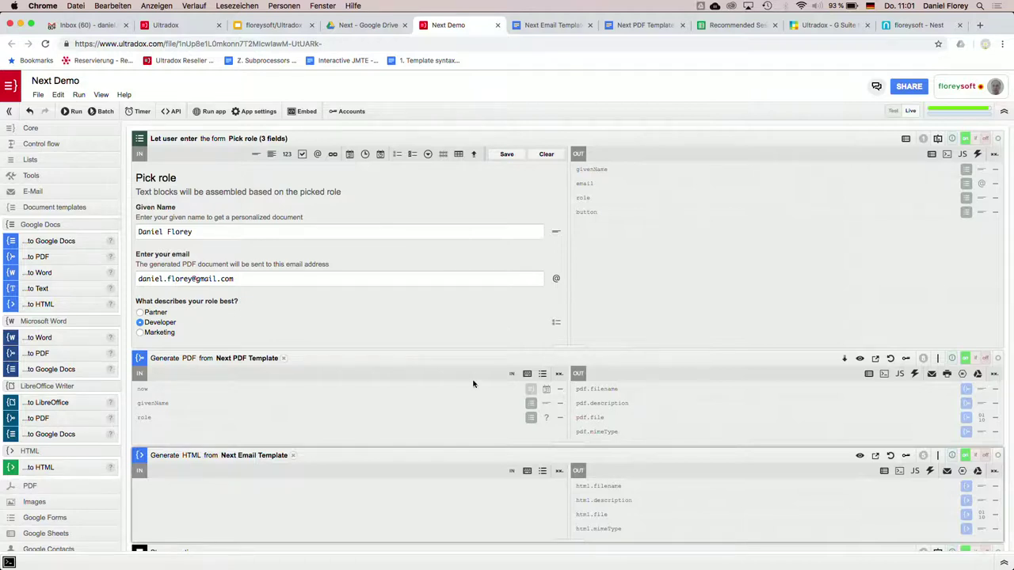
{"action": "left_click", "coordinate": [57, 210]}
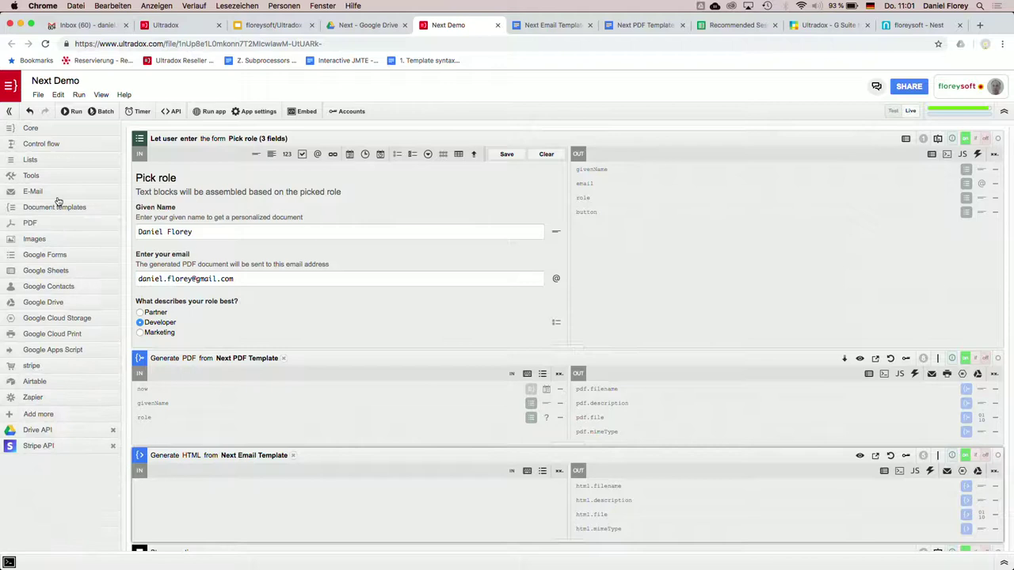
{"action": "left_click", "coordinate": [69, 273]}
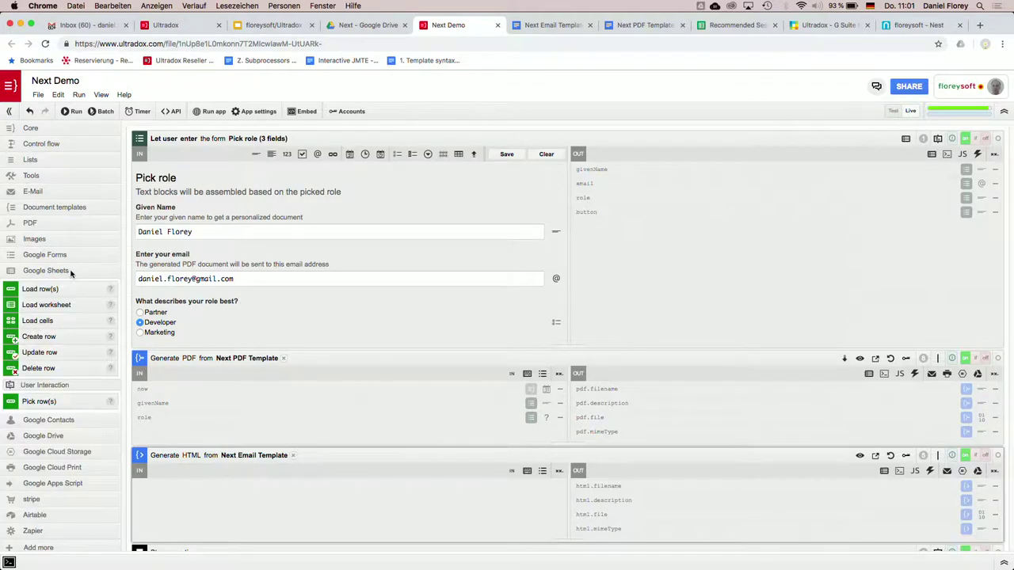
{"action": "left_click_drag", "start_coordinate": [70, 306], "coordinate": [289, 457]}
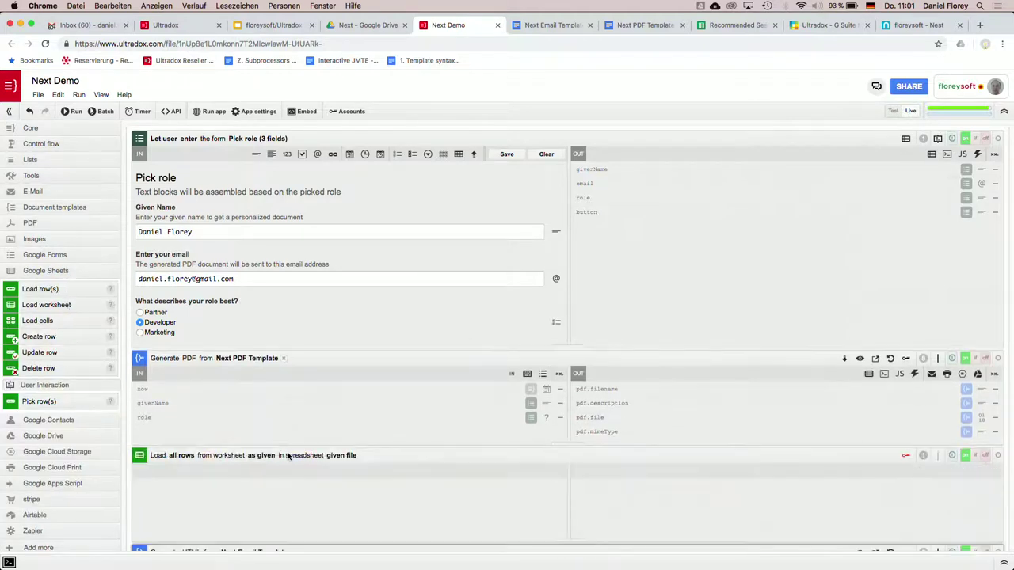
Step: Search for "Recommended" and choose Recommended Sessions as the spreadsheet of the Load worksheet block
{"action": "left_click", "coordinate": [348, 456]}
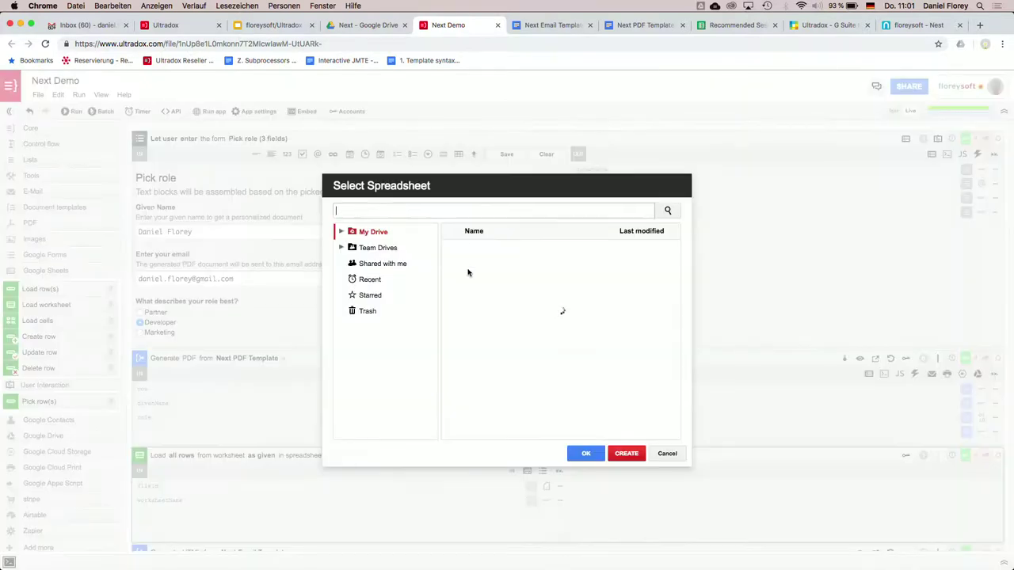
{"action": "type", "text": "Next"}
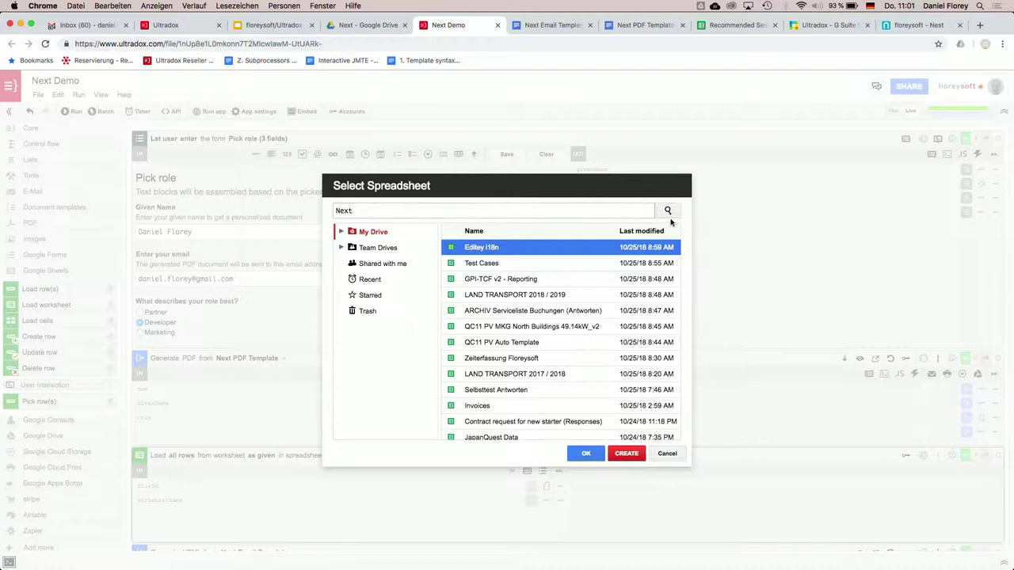
{"action": "left_click", "coordinate": [669, 218]}
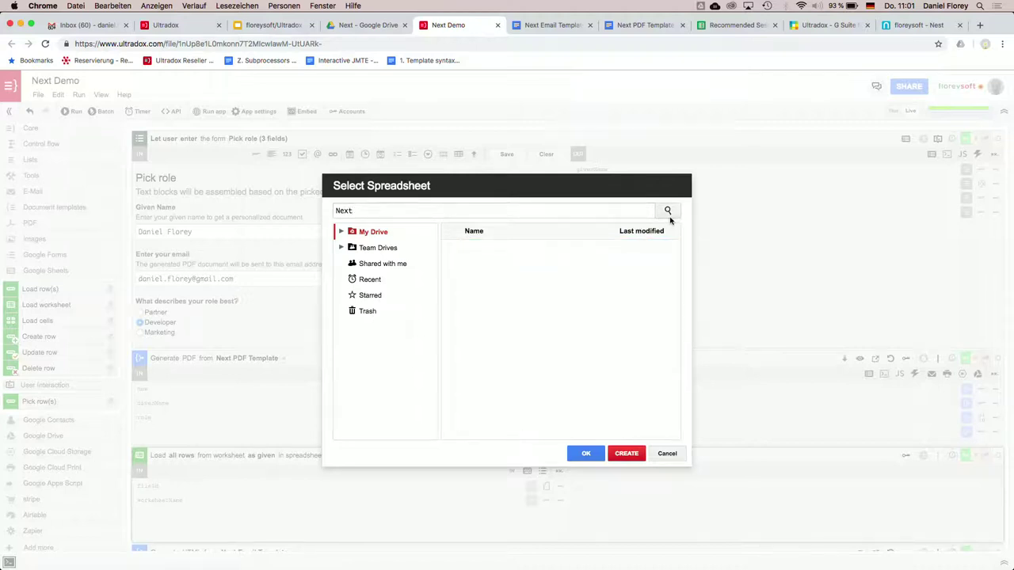
{"action": "left_click_drag", "start_coordinate": [447, 208], "coordinate": [290, 211]}
{"action": "type", "text": "Recommended"}
{"action": "left_click", "coordinate": [666, 212]}
{"action": "left_click", "coordinate": [594, 453]}
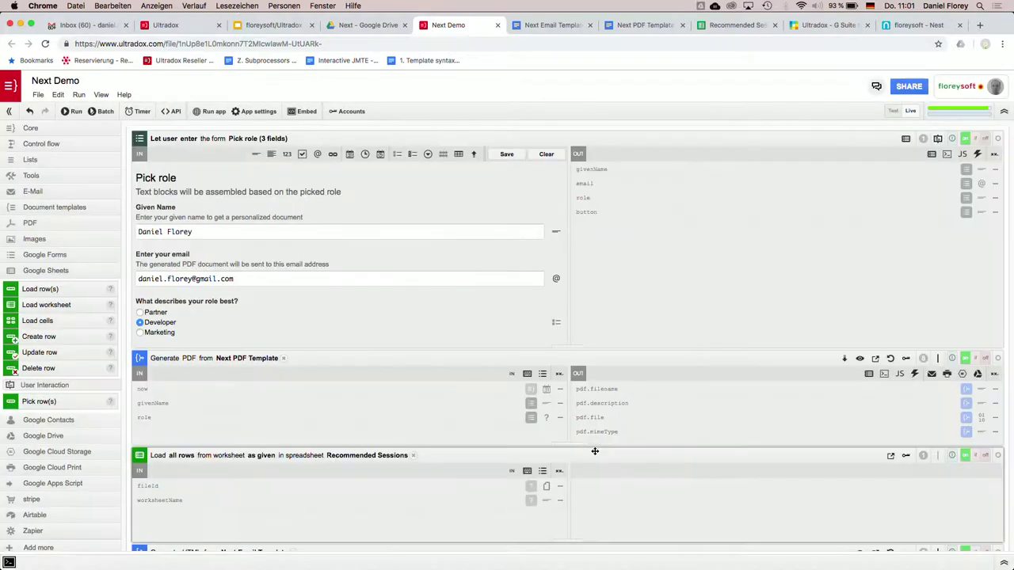
Step: Review the session columns in the Recommended Sessions spreadsheet, check the email template and return to the Next Demo flow
{"action": "left_click", "coordinate": [733, 24]}
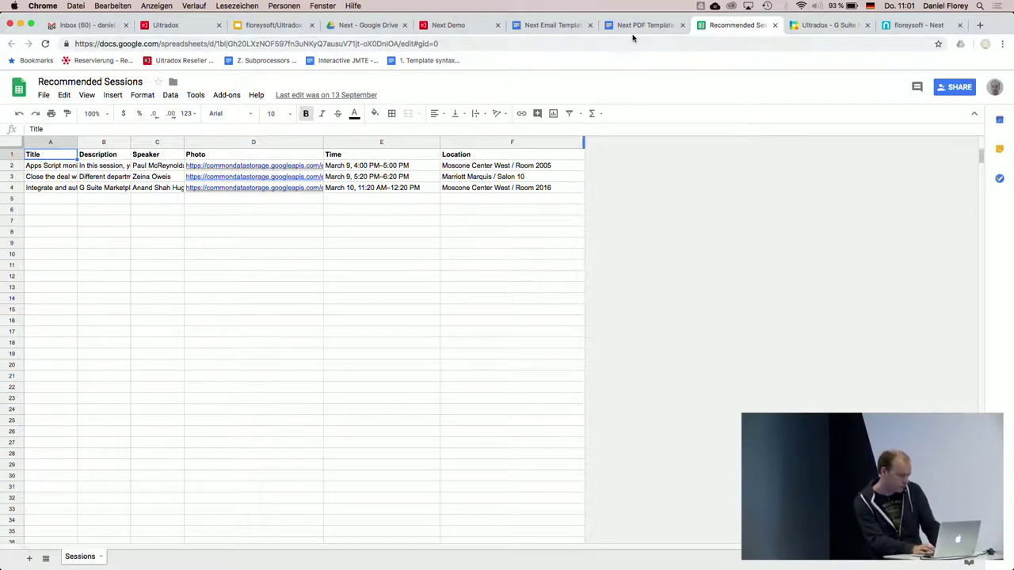
{"action": "left_click", "coordinate": [529, 28]}
{"action": "left_click", "coordinate": [451, 24]}
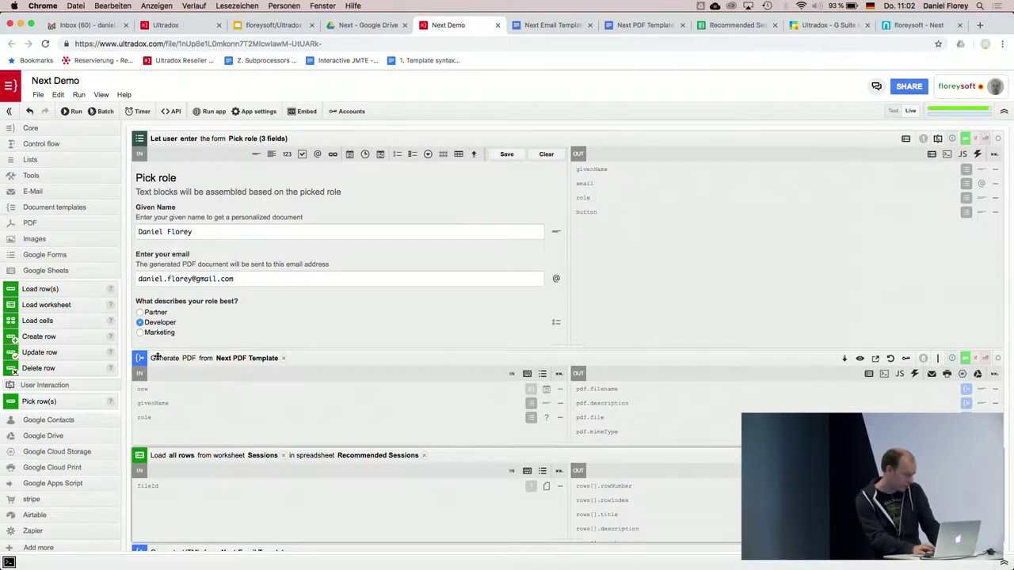
Step: Collapse the PDF and Pick role form blocks and review the output variables of the Load worksheet block
{"action": "left_click", "coordinate": [139, 358]}
{"action": "left_click", "coordinate": [139, 139]}
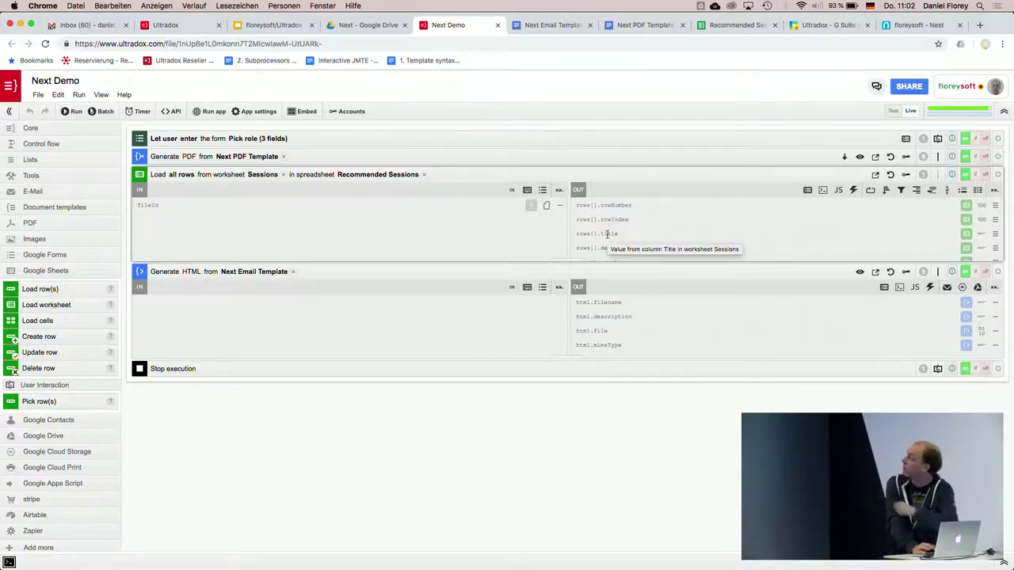
{"action": "scroll", "coordinate": [606, 234], "scroll_direction": "down", "scroll_amount": 3}
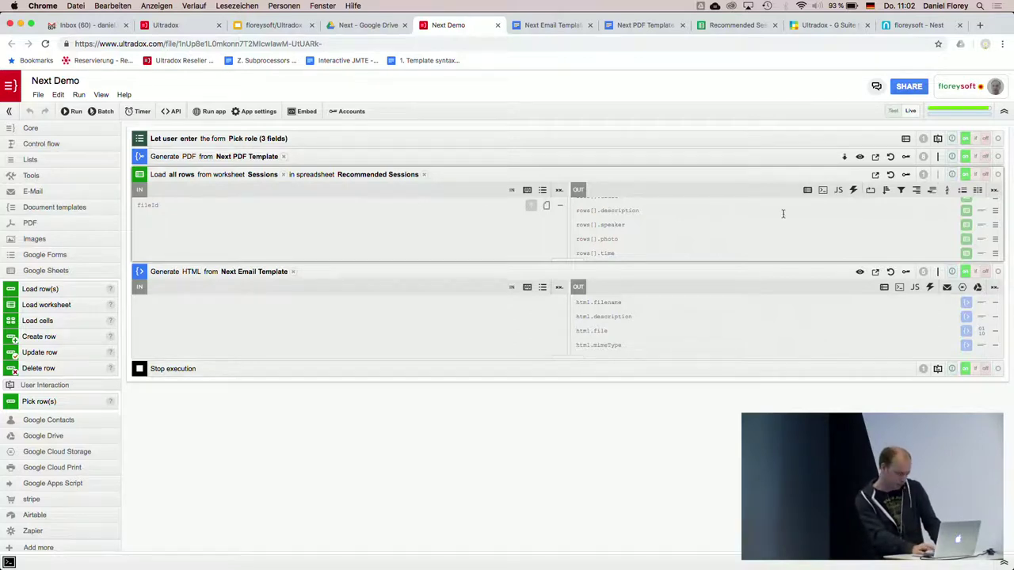
Step: Set the output variables prefix of the Load worksheet block to "sessions"
{"action": "left_click", "coordinate": [994, 190]}
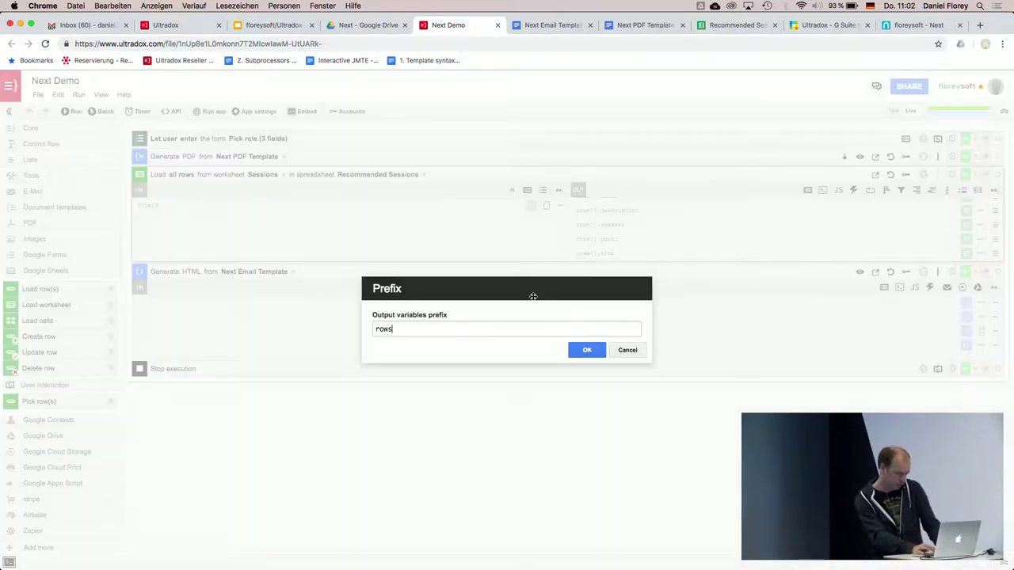
{"action": "key", "text": "super+a"}
{"action": "type", "text": "ses"}
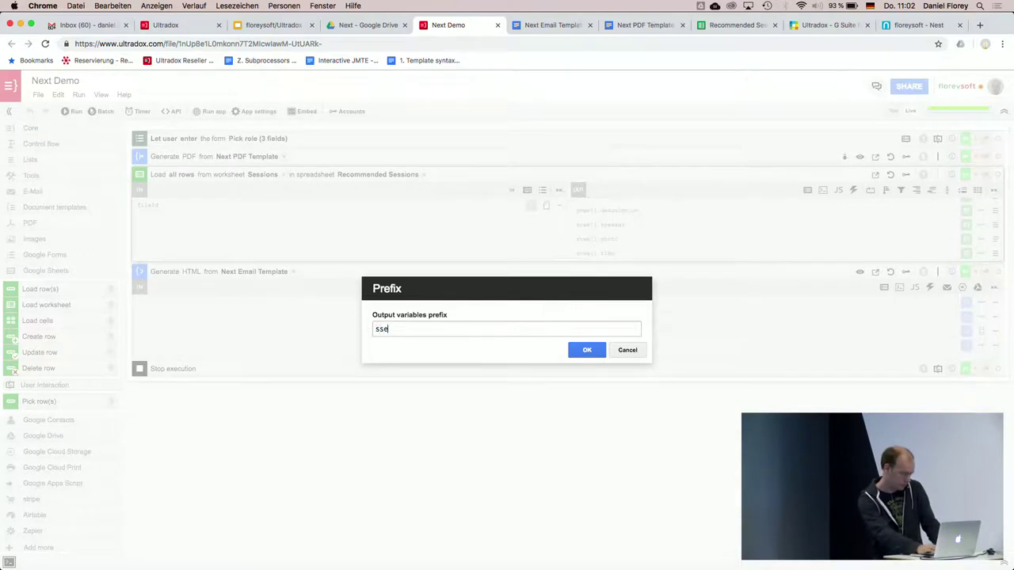
{"action": "key", "text": "BackSpace"}
{"action": "key", "text": "BackSpace"}
{"action": "key", "text": "BackSpace"}
{"action": "type", "text": "sessi0n"}
{"action": "key", "text": "BackSpace"}
{"action": "key", "text": "BackSpace"}
{"action": "type", "text": "on"}
{"action": "key", "text": "Return"}
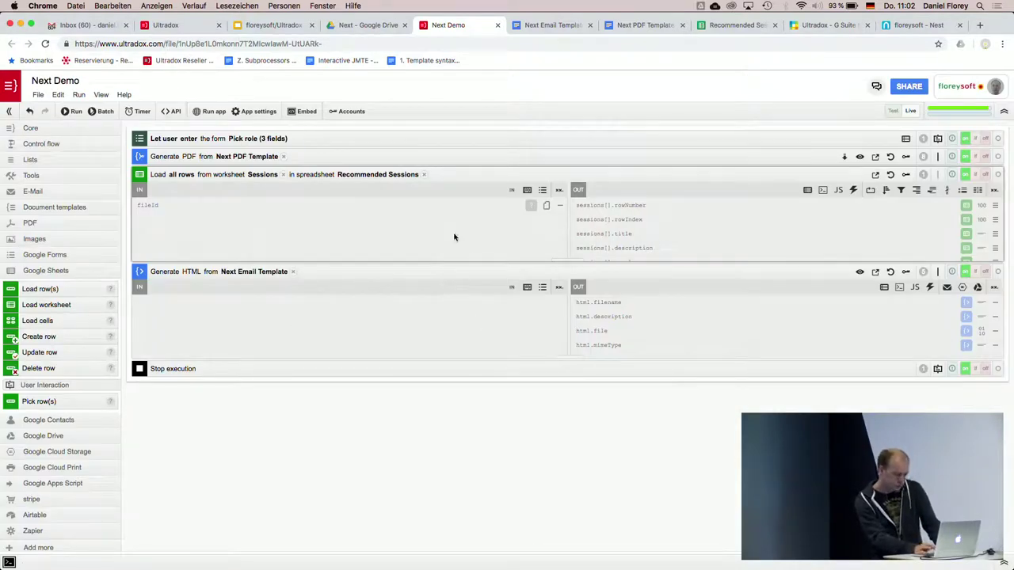
Step: Check the session placeholders in Next Email Template, return to the Next Demo flow and preview the generated HTML email through its recommended sessions
{"action": "left_click", "coordinate": [554, 26]}
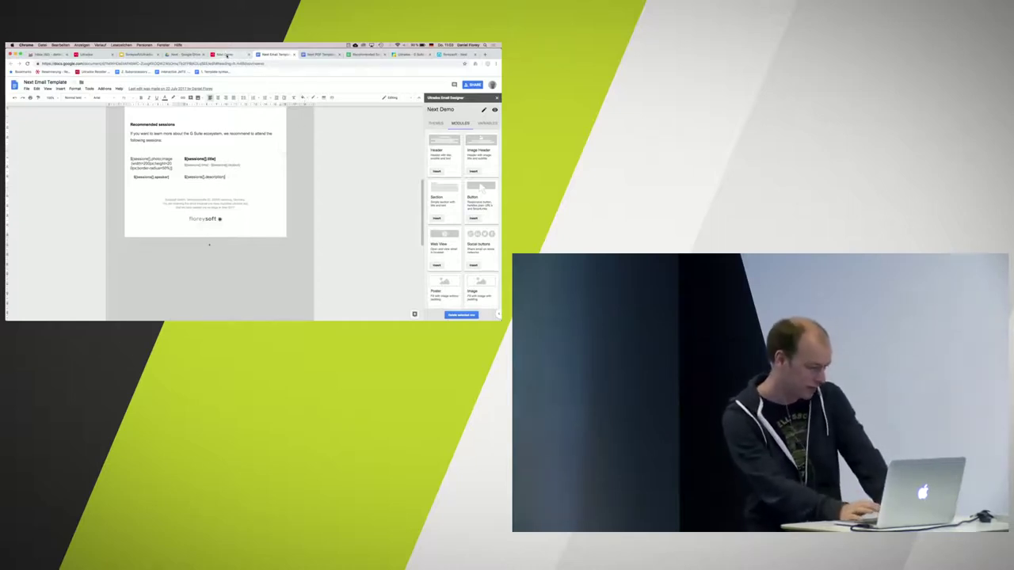
{"action": "left_click", "coordinate": [227, 55]}
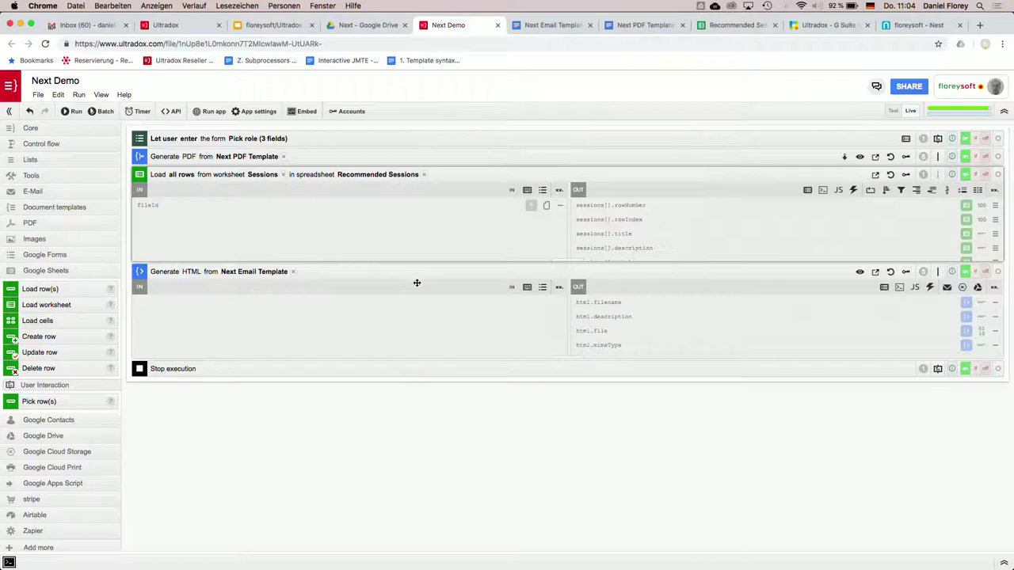
{"action": "left_click", "coordinate": [860, 273]}
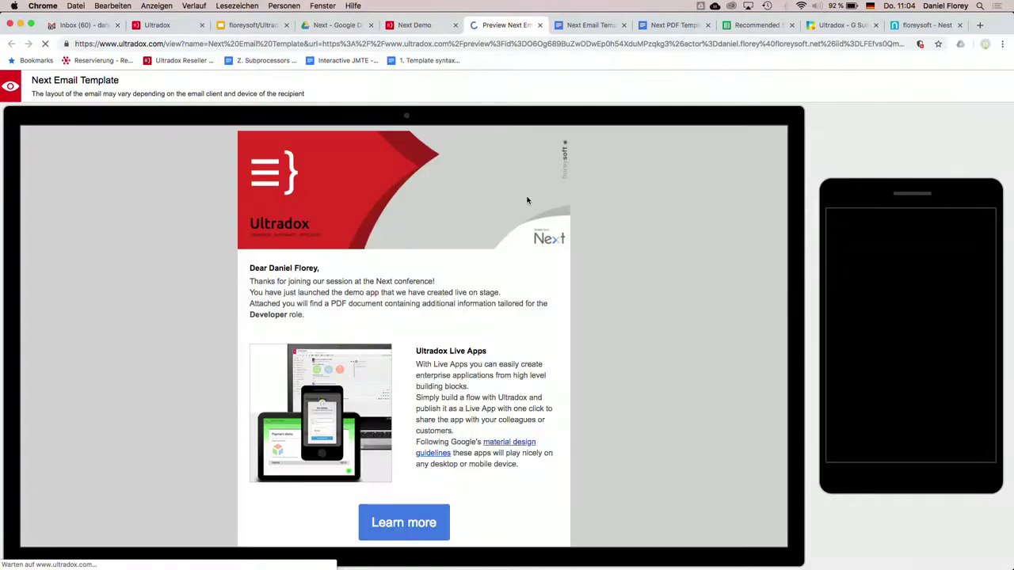
{"action": "scroll", "coordinate": [542, 262], "scroll_direction": "down", "scroll_amount": 2}
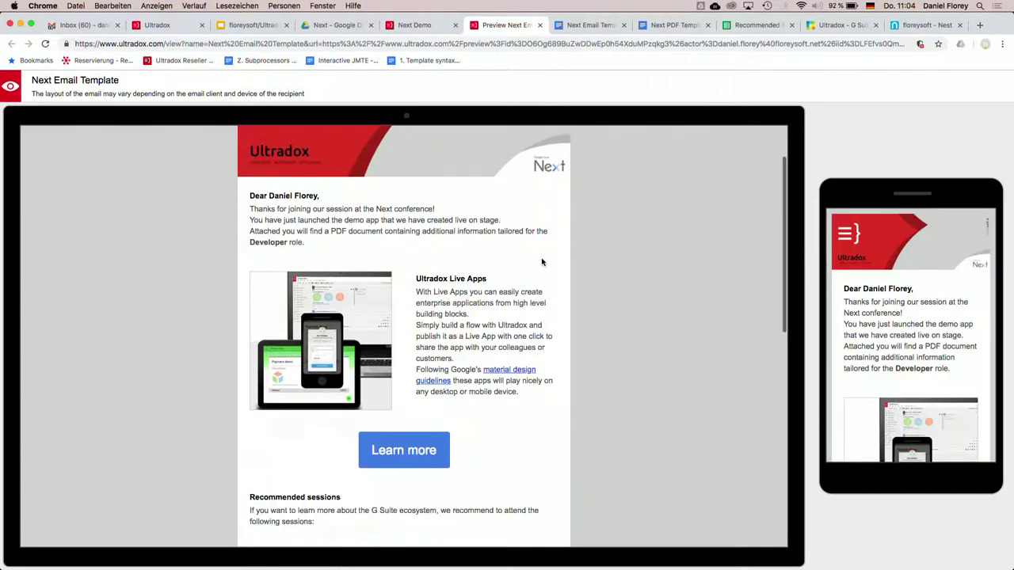
{"action": "scroll", "coordinate": [542, 262], "scroll_direction": "down", "scroll_amount": 10}
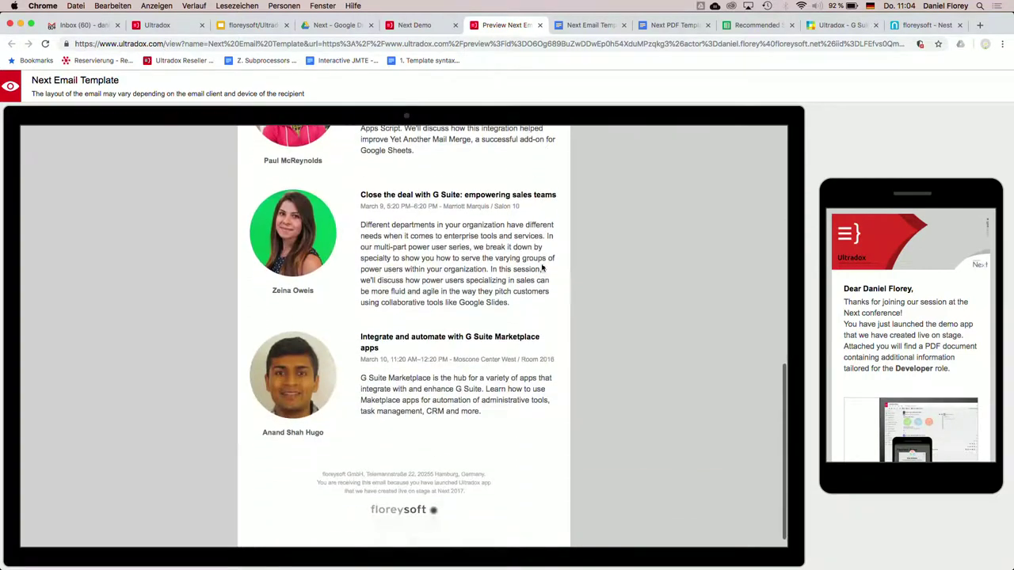
{"action": "scroll", "coordinate": [450, 266], "scroll_direction": "up", "scroll_amount": 3}
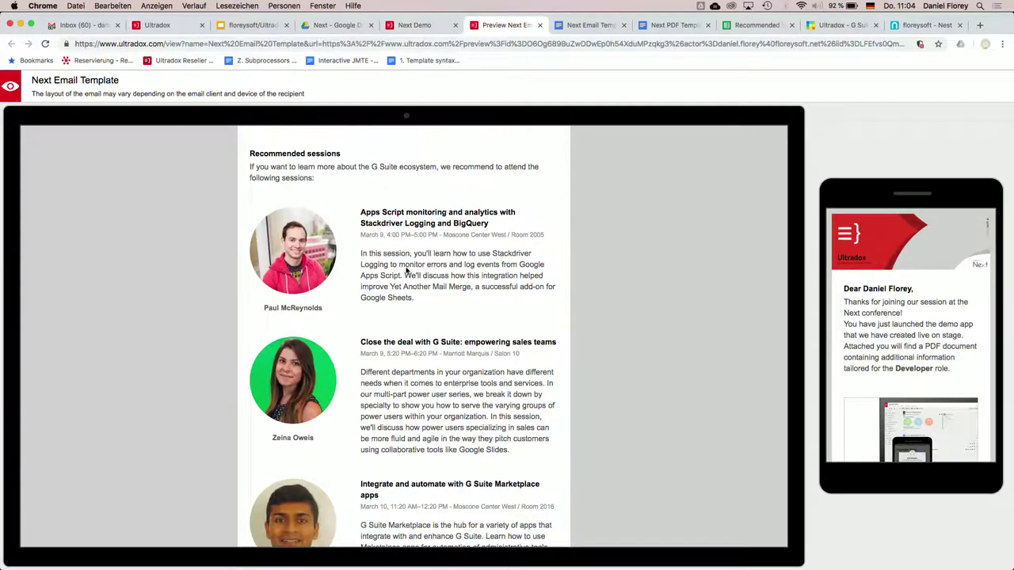
Step: Return to the email template and review the form, PDF and Recommended Sessions variables in the Ultradox Email Designer
{"action": "left_click", "coordinate": [592, 28]}
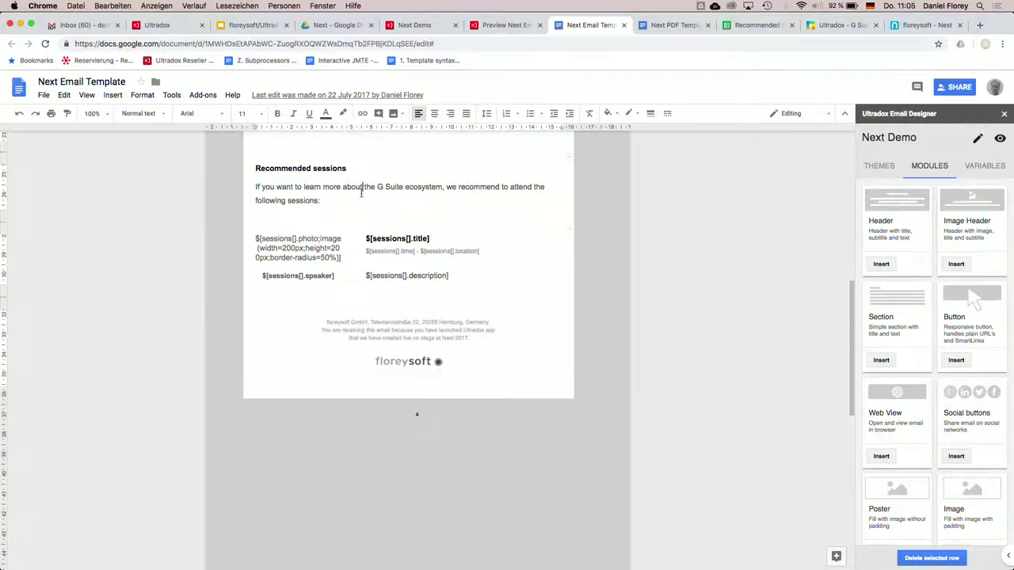
{"action": "left_click", "coordinate": [985, 168]}
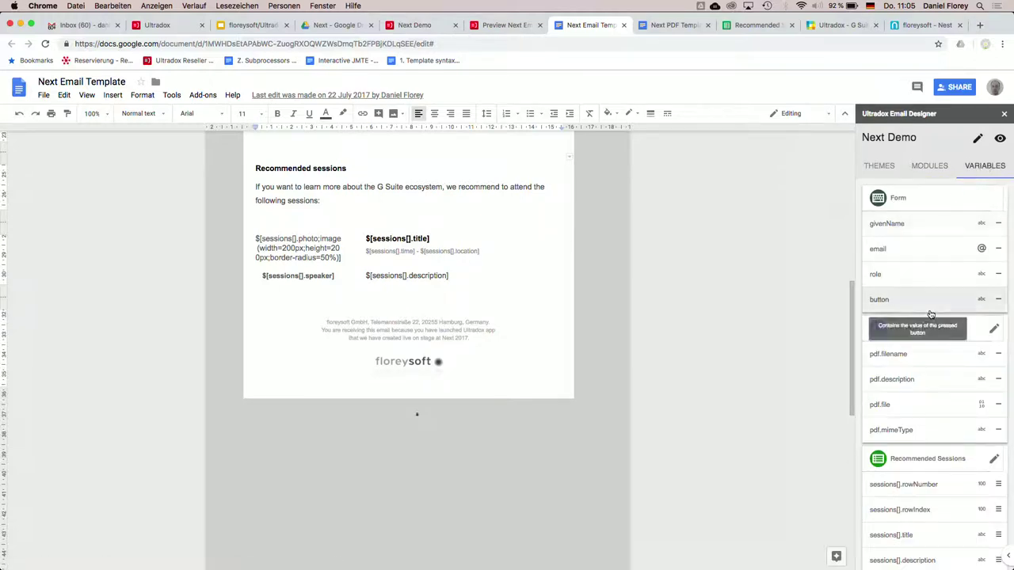
{"action": "scroll", "coordinate": [937, 415], "scroll_direction": "down", "scroll_amount": 3}
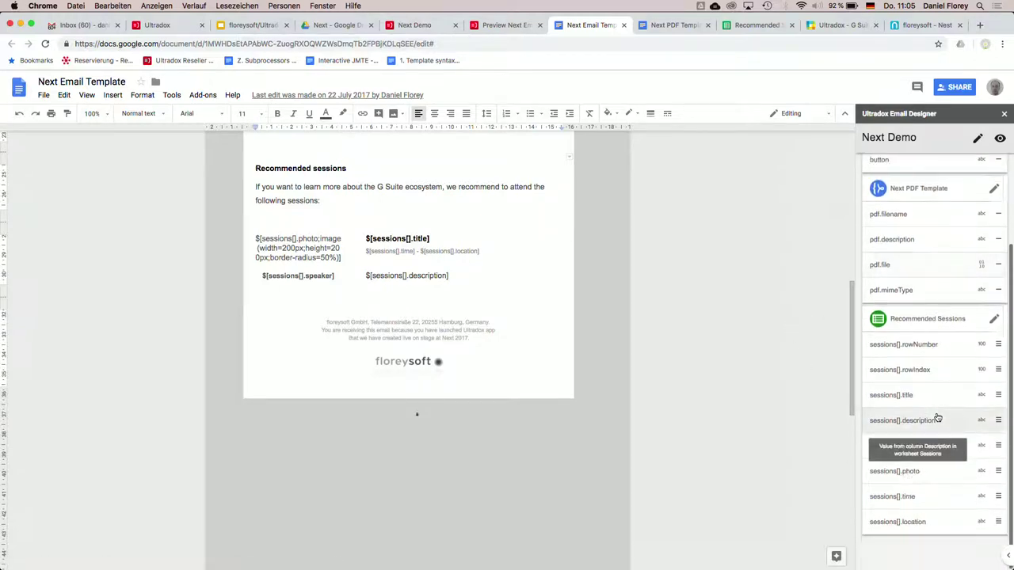
{"action": "scroll", "coordinate": [918, 313], "scroll_direction": "up", "scroll_amount": 3}
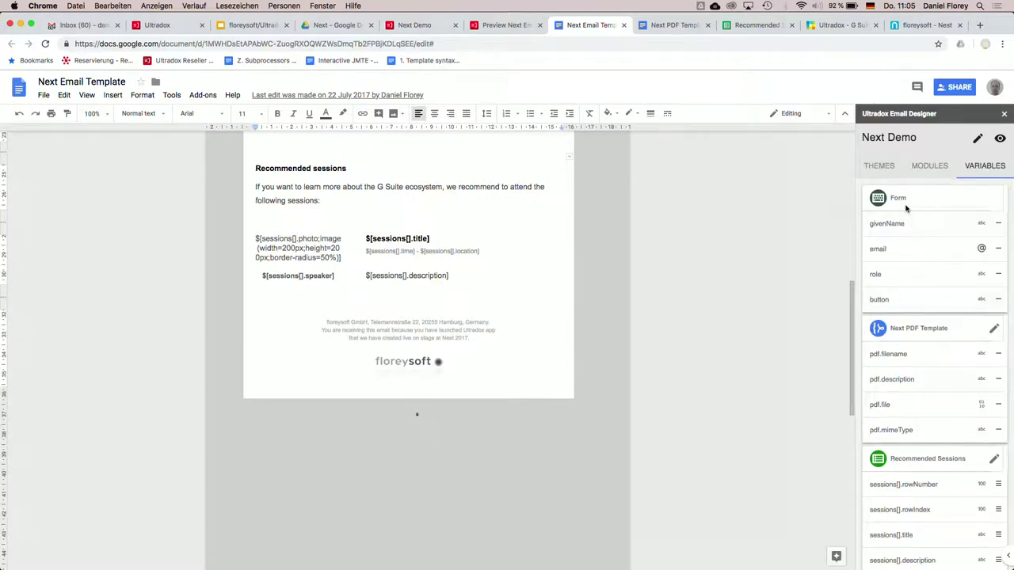
Step: Examine the available format types for the email variable, then leave its formatting options without inserting it
{"action": "left_click", "coordinate": [872, 250]}
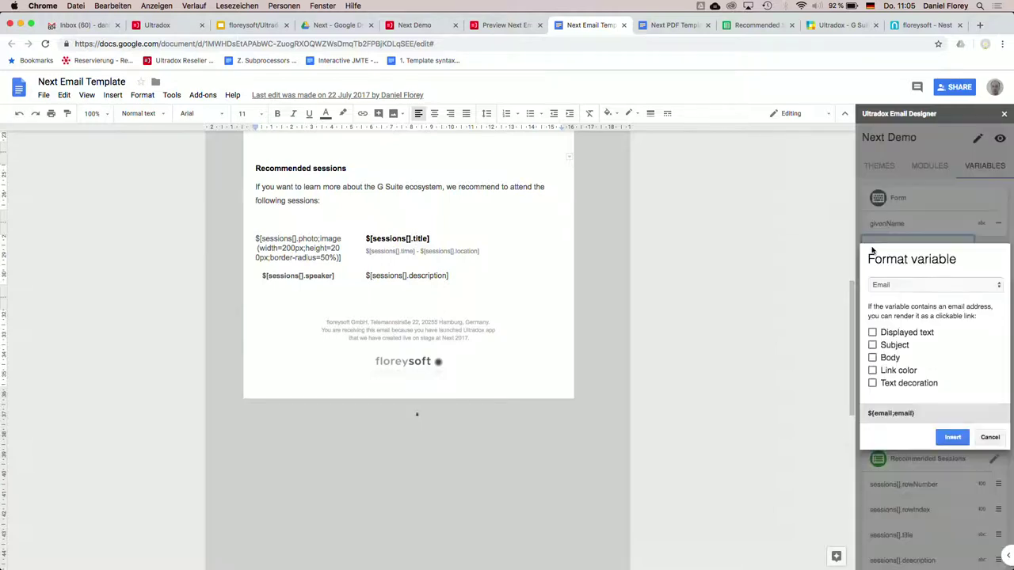
{"action": "left_click", "coordinate": [908, 280]}
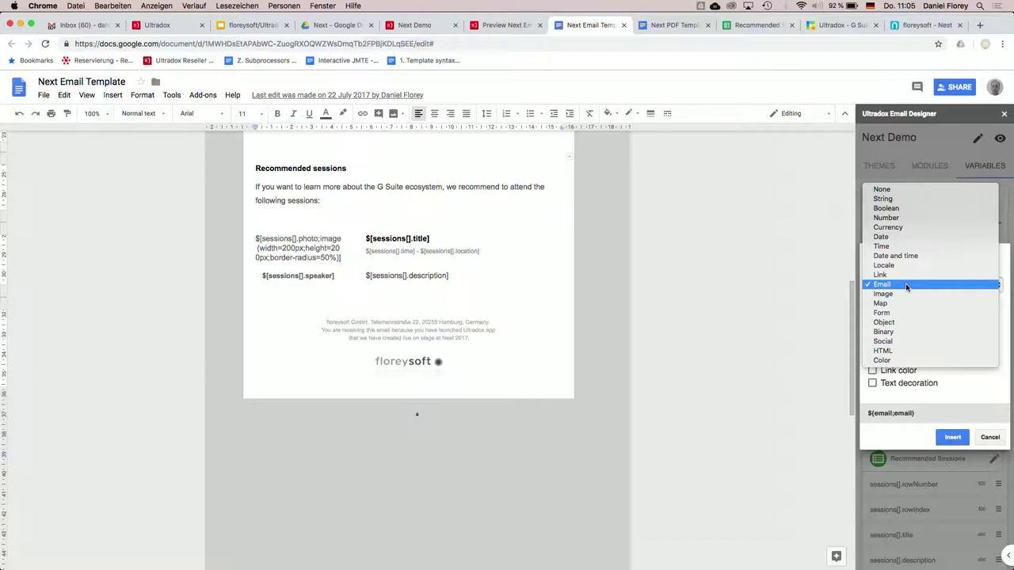
{"action": "left_click", "coordinate": [990, 434]}
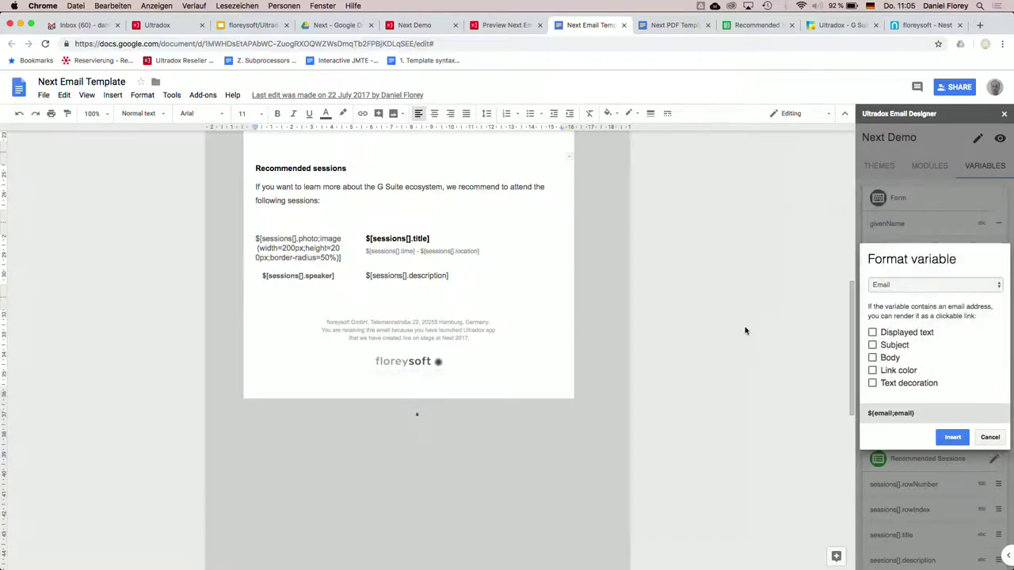
{"action": "left_click", "coordinate": [990, 437]}
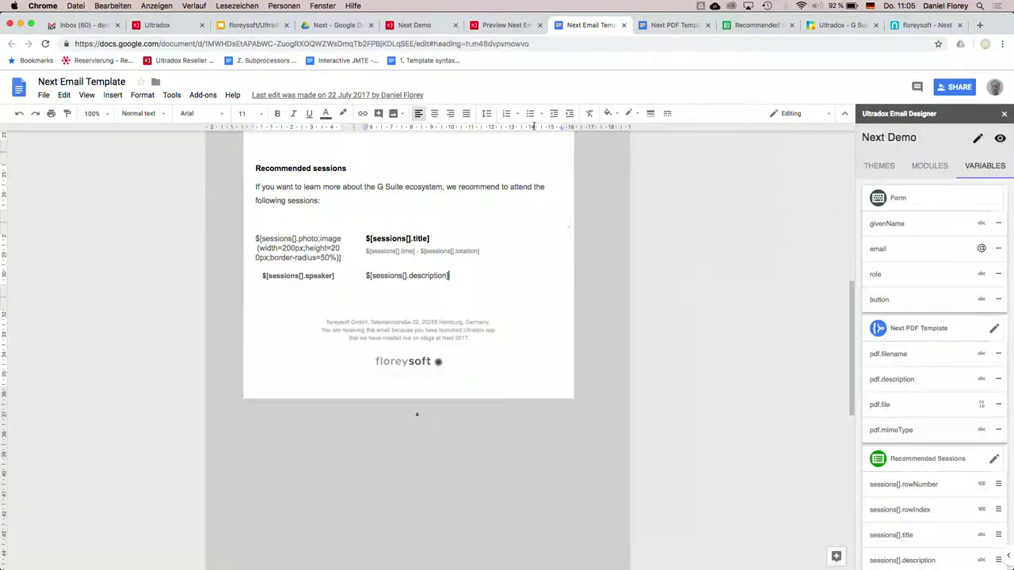
Step: Return to the Next Demo flow, add a Send HTML email block after Generate HTML and set its recipient to ${email}
{"action": "left_click", "coordinate": [414, 25]}
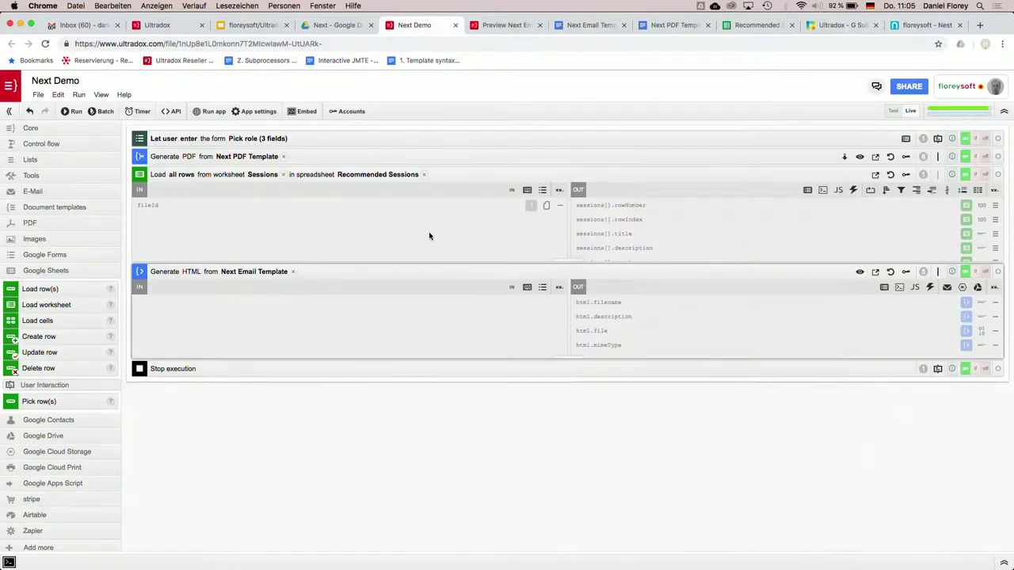
{"action": "left_click", "coordinate": [947, 287]}
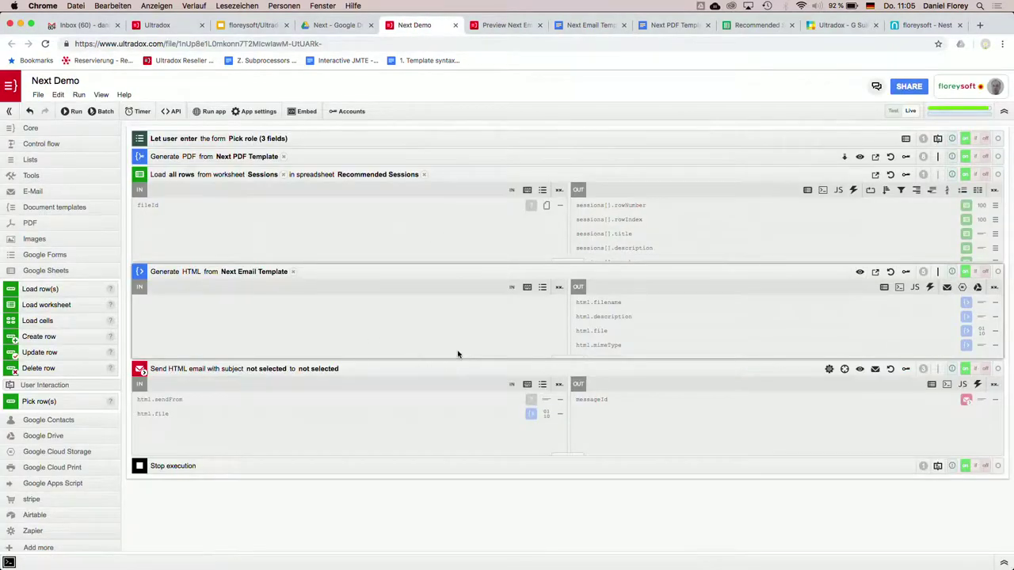
{"action": "left_click", "coordinate": [276, 370]}
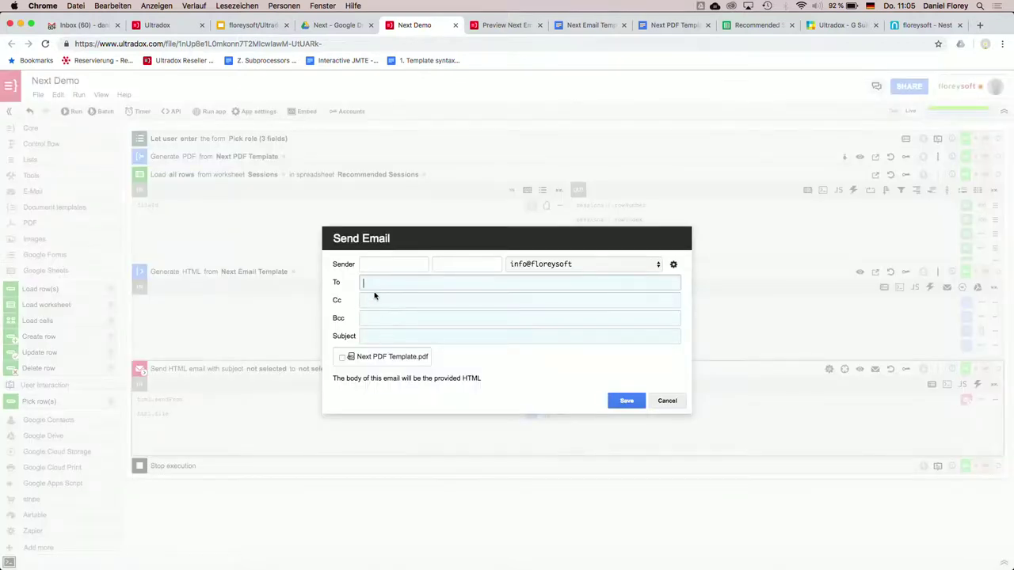
{"action": "type", "text": "${{"}
{"action": "key", "text": "BackSpace"}
{"action": "type", "text": "{email}"}
Step: Set the email subject to "Hallo {givenName}, danke fürs kommen!" and attach the PDF generated from Next PDF Template
{"action": "left_click", "coordinate": [364, 301]}
{"action": "left_click", "coordinate": [365, 336]}
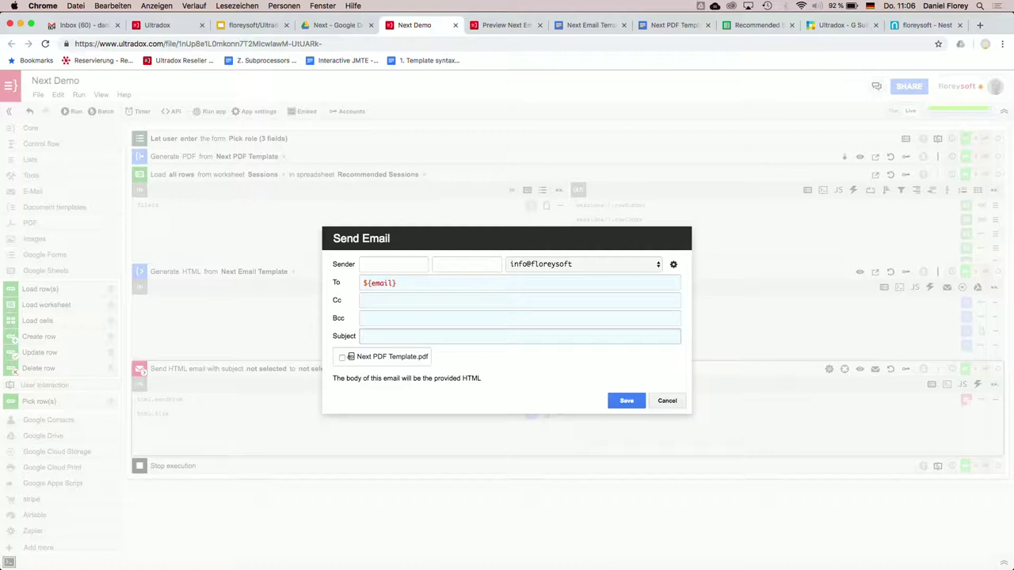
{"action": "type", "text": "Hallo {givenName}, danke fürs kommen!"}
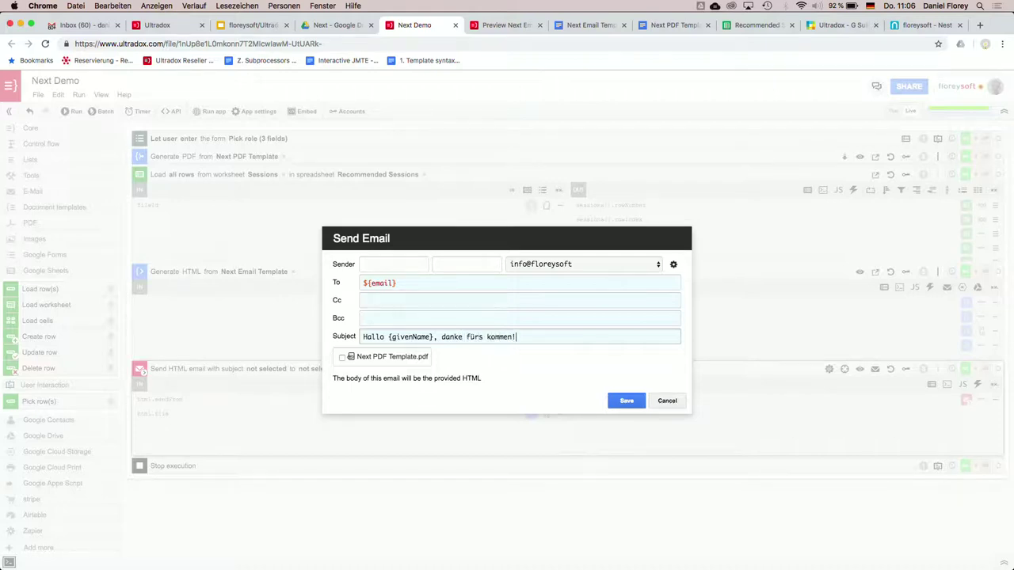
{"action": "left_click", "coordinate": [343, 357]}
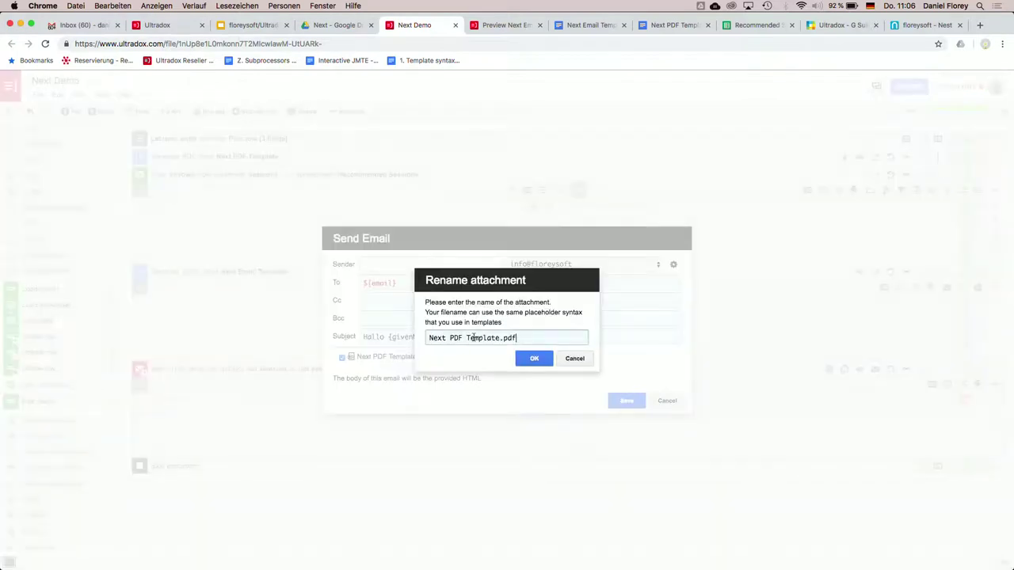
{"action": "left_click_drag", "start_coordinate": [499, 337], "coordinate": [401, 341]}
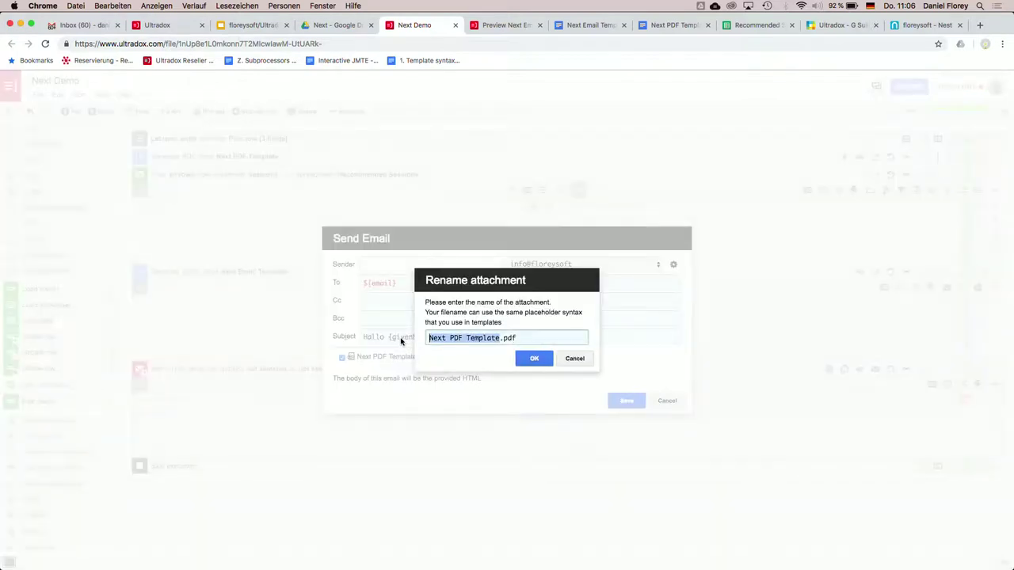
{"action": "type", "text": "$"}
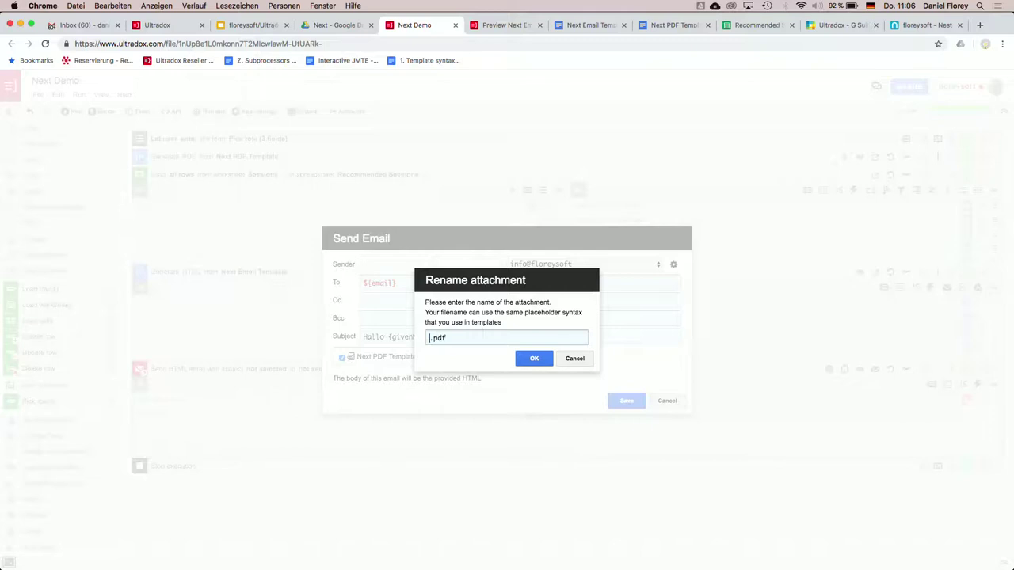
{"action": "key", "text": "Escape"}
Step: Rename the PDF attachment to "Deine Sessions.pdf" and save the email settings
{"action": "left_click", "coordinate": [407, 357]}
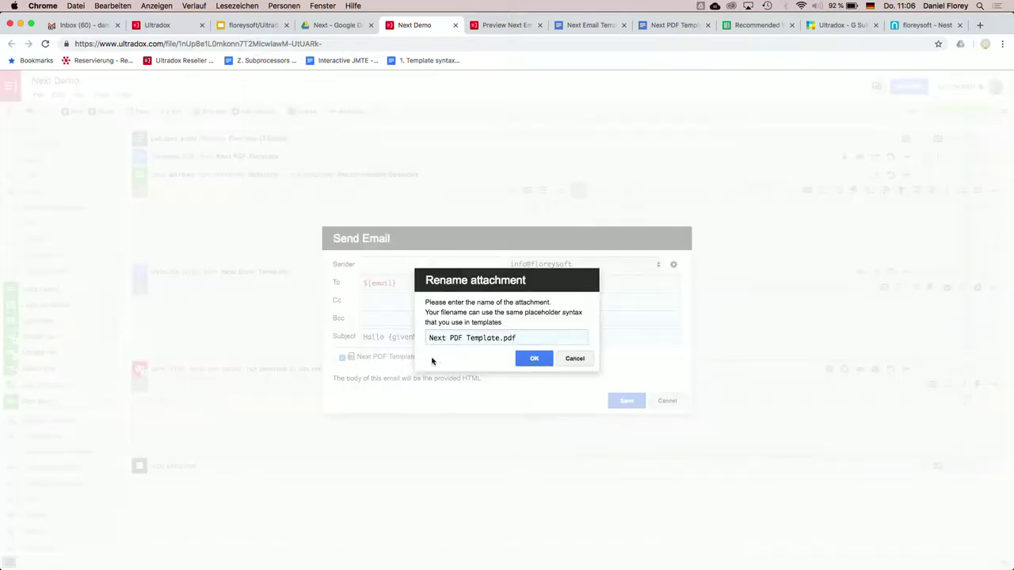
{"action": "double_click", "coordinate": [491, 337]}
{"action": "key", "text": "BackSpace"}
{"action": "key", "text": "BackSpace"}
{"action": "key", "text": "BackSpace"}
{"action": "key", "text": "BackSpace"}
{"action": "key", "text": "BackSpace"}
{"action": "key", "text": "BackSpace"}
{"action": "key", "text": "BackSpace"}
{"action": "key", "text": "BackSpace"}
{"action": "key", "text": "BackSpace"}
{"action": "key", "text": "BackSpace"}
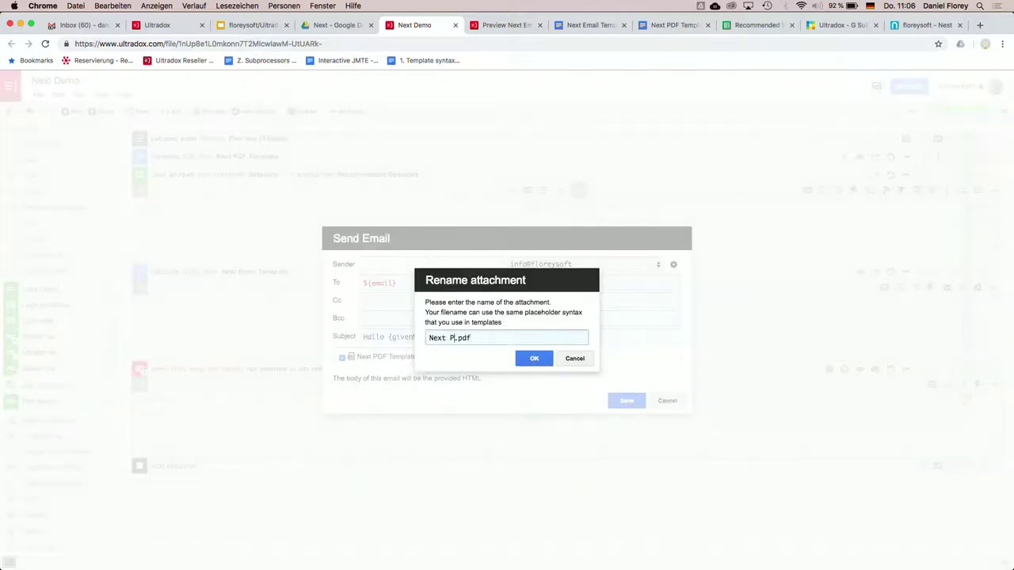
{"action": "type", "text": "Deine Sessions"}
{"action": "left_click", "coordinate": [535, 360]}
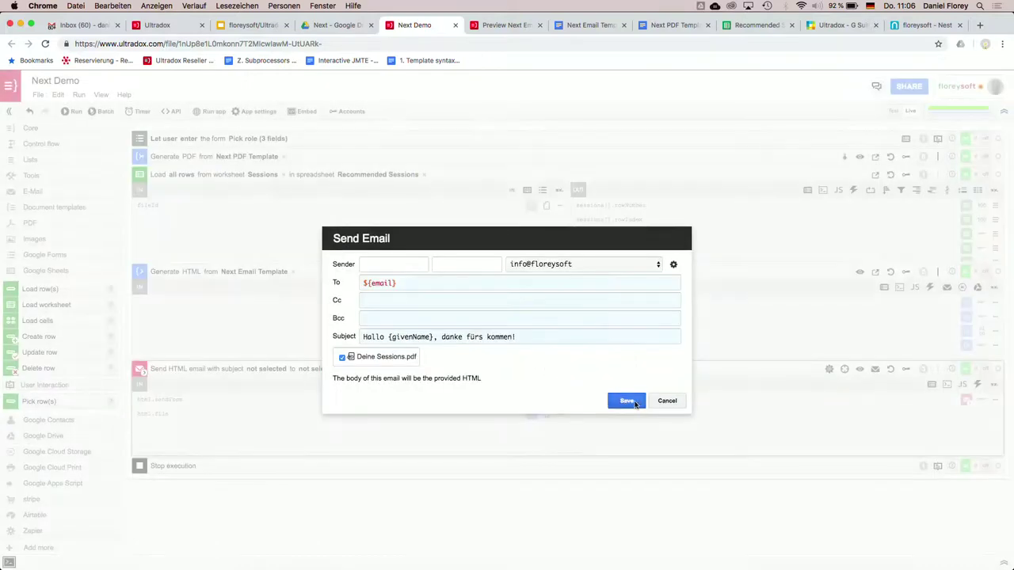
{"action": "left_click", "coordinate": [634, 401]}
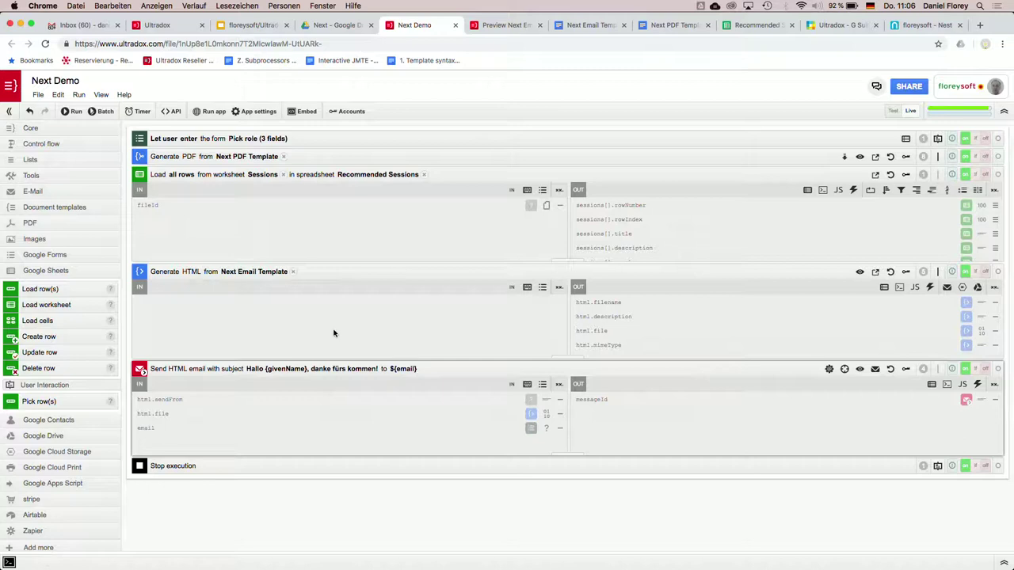
Step: Collapse the email, HTML and worksheet blocks, expand the Pick role form and run the flow
{"action": "left_click", "coordinate": [139, 369]}
{"action": "left_click", "coordinate": [138, 274]}
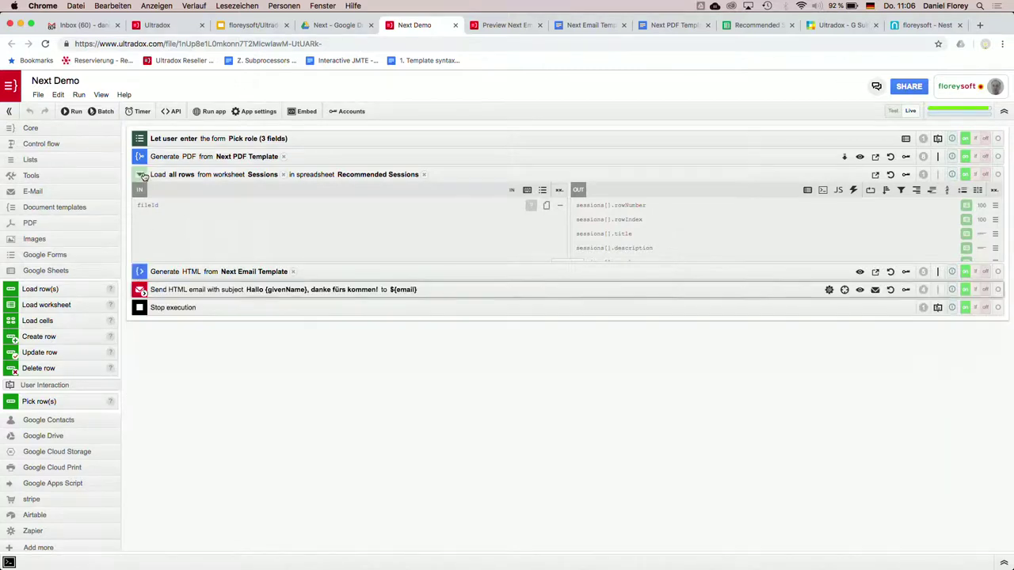
{"action": "left_click", "coordinate": [139, 175]}
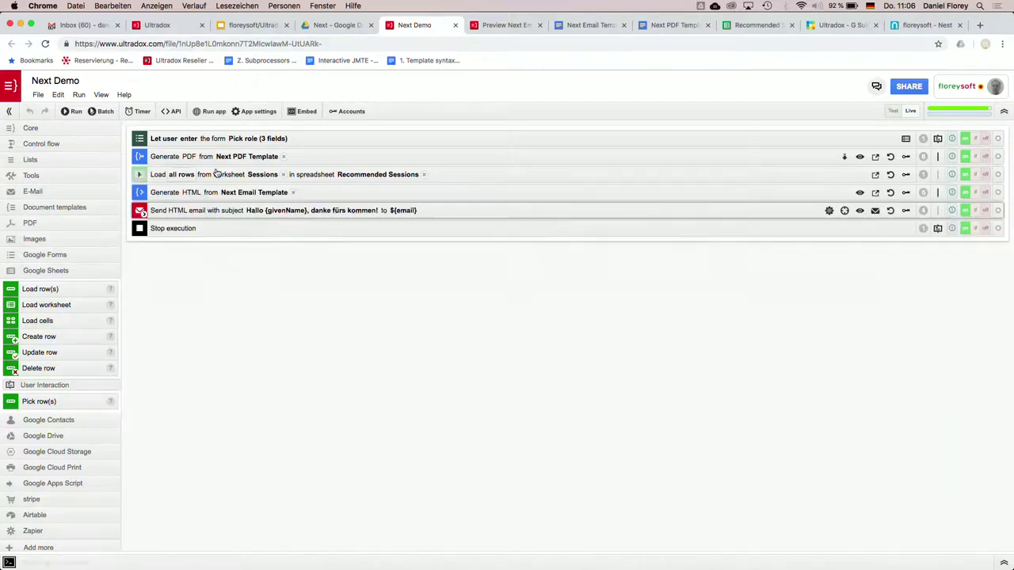
{"action": "left_click", "coordinate": [139, 138]}
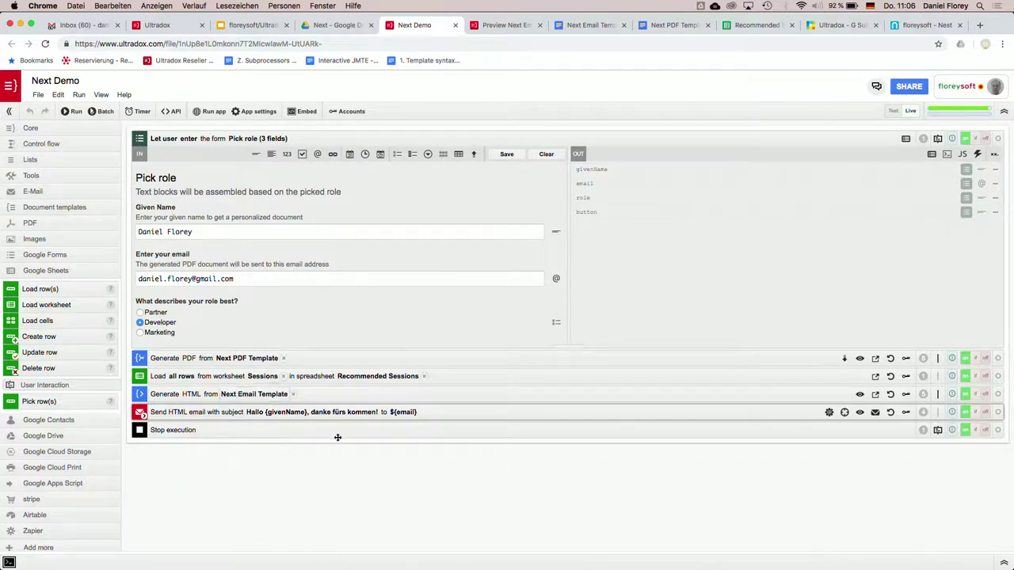
{"action": "left_click", "coordinate": [70, 111]}
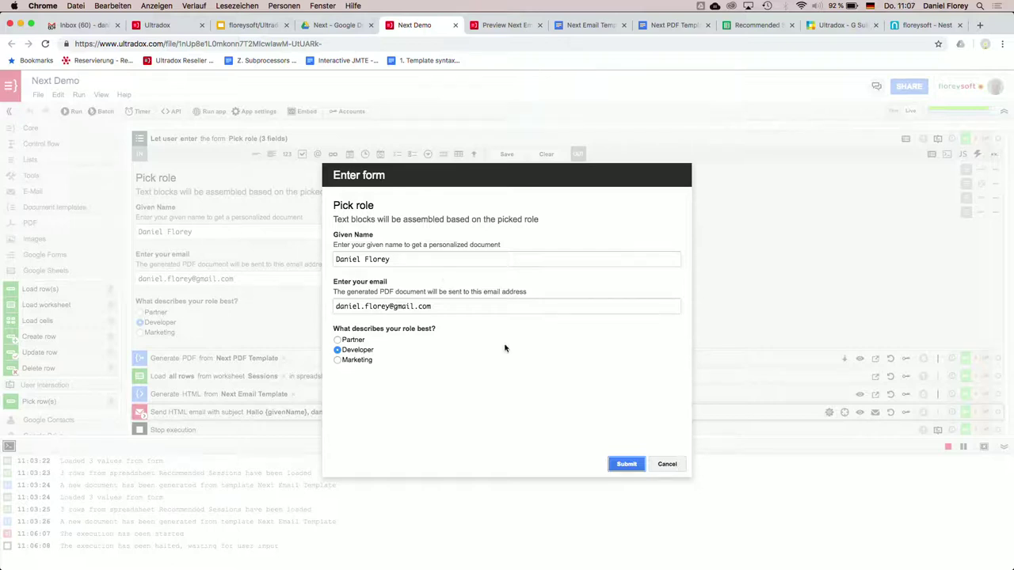
Step: Submit the role form with Developer selected, and open the Gmail inbox in the recipient's Chrome profile
{"action": "left_click", "coordinate": [625, 464]}
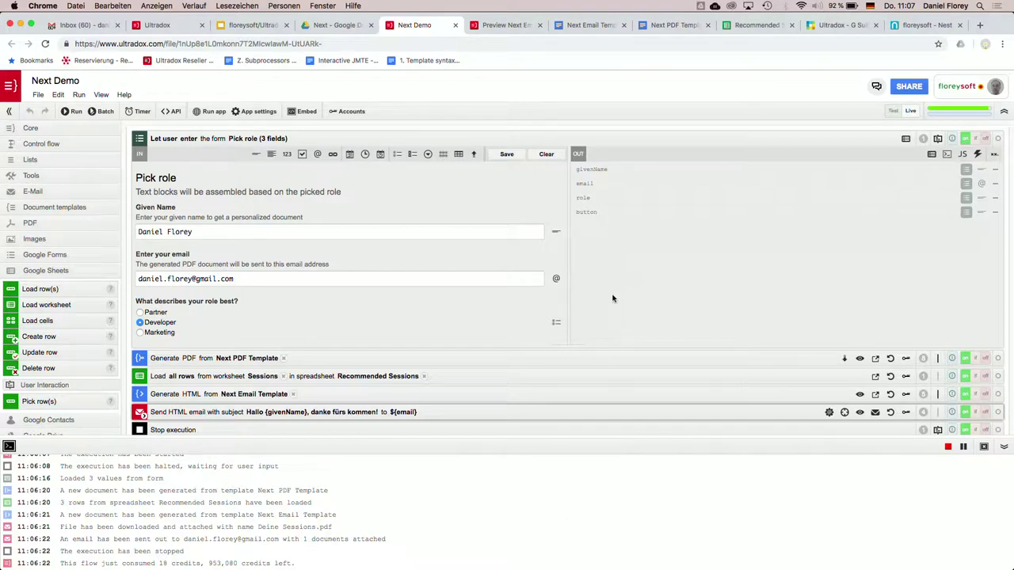
{"action": "left_click", "coordinate": [984, 44]}
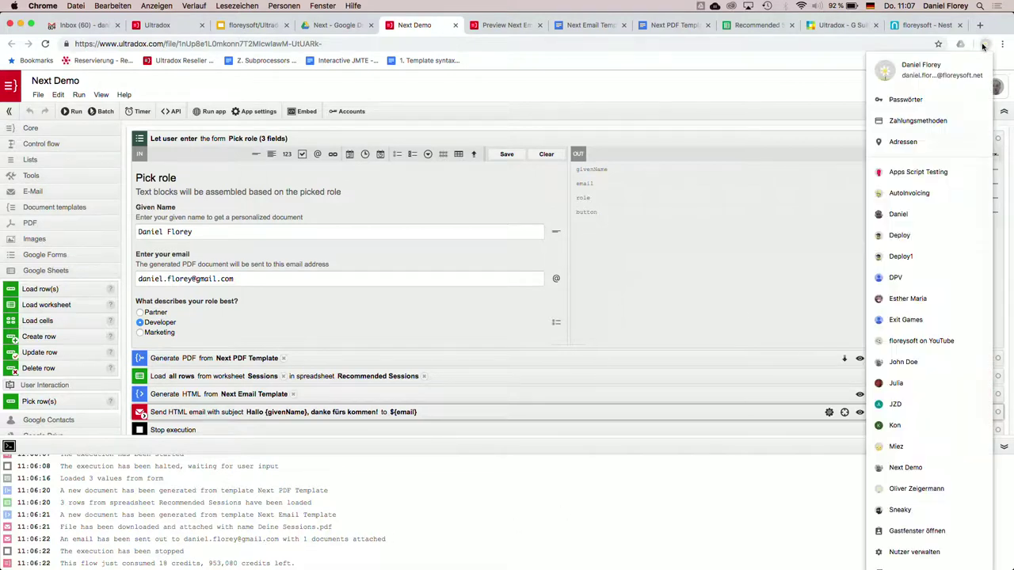
{"action": "left_click", "coordinate": [898, 214]}
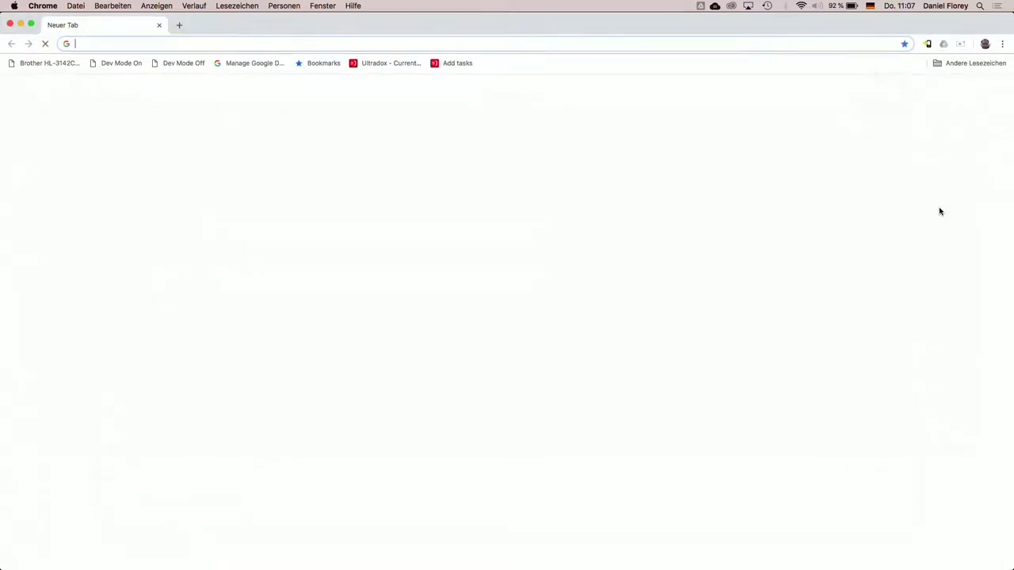
{"action": "type", "text": "mail.google.com/mail/u/0/#inbox"}
{"action": "key", "text": "Return"}
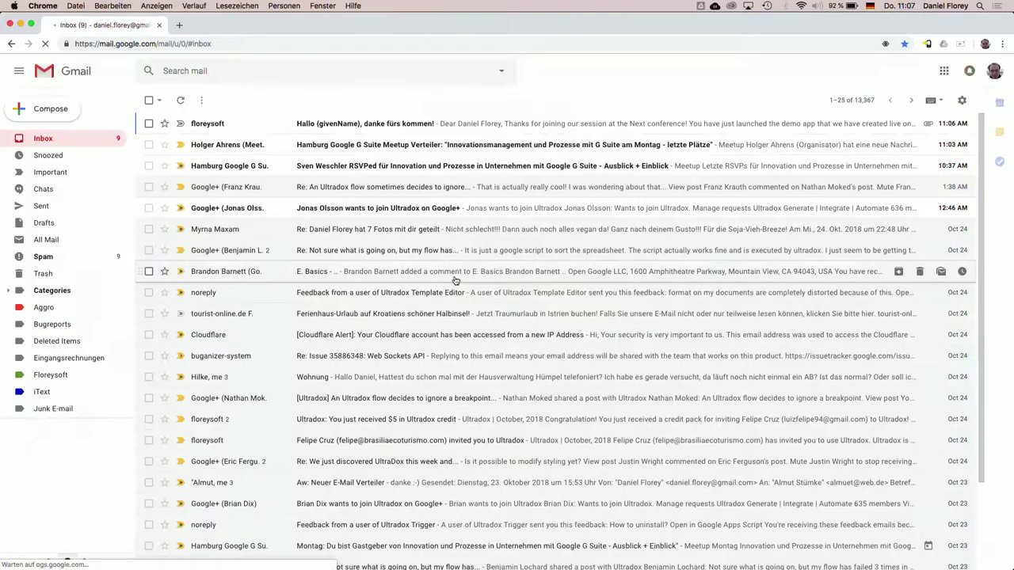
Step: Examine the received "Hallo {givenName}, danke fürs kommen!" email and its attached Deine Sessions.pdf, then close the mail window
{"action": "left_click", "coordinate": [365, 125]}
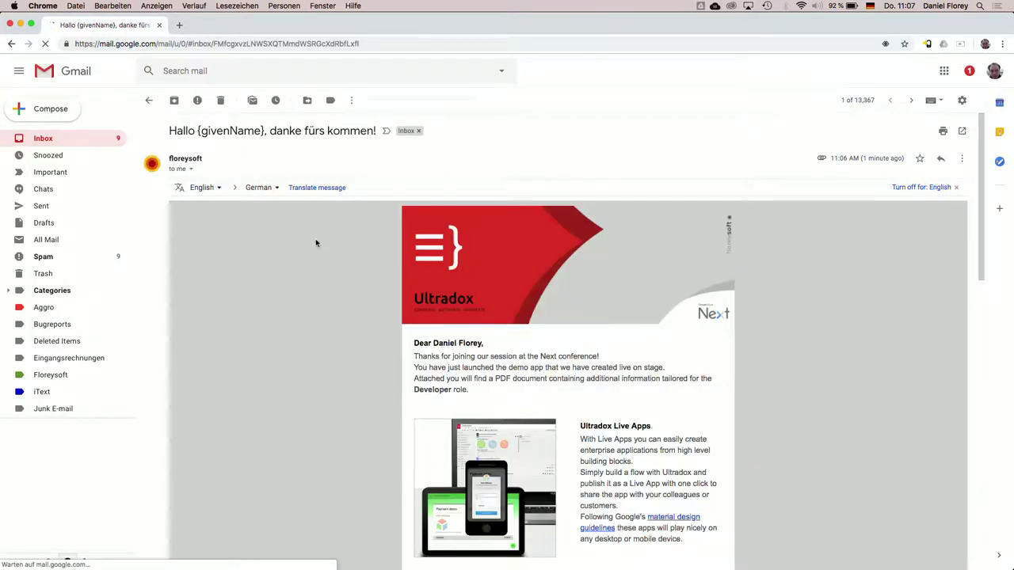
{"action": "scroll", "coordinate": [398, 330], "scroll_direction": "down", "scroll_amount": 2}
{"action": "scroll", "coordinate": [398, 332], "scroll_direction": "down", "scroll_amount": 15}
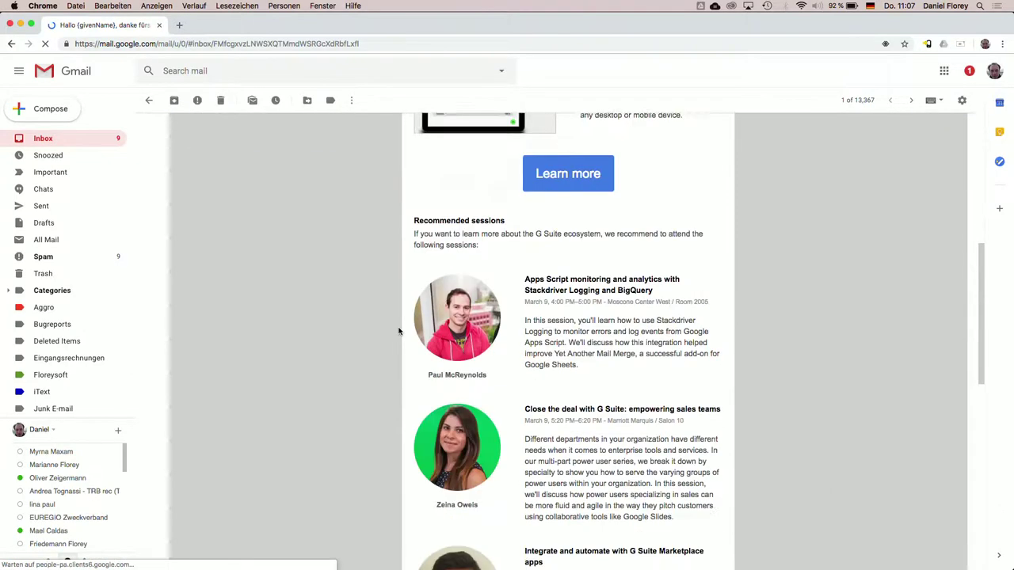
{"action": "left_click", "coordinate": [235, 224]}
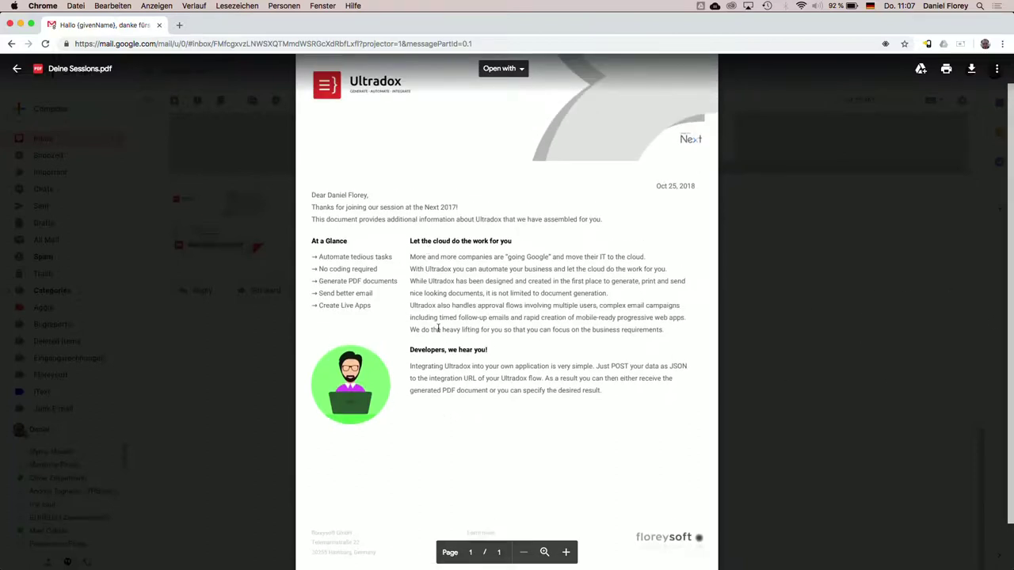
{"action": "key", "text": "Escape"}
{"action": "scroll", "coordinate": [477, 301], "scroll_direction": "up", "scroll_amount": 10}
{"action": "key", "text": "super+w"}
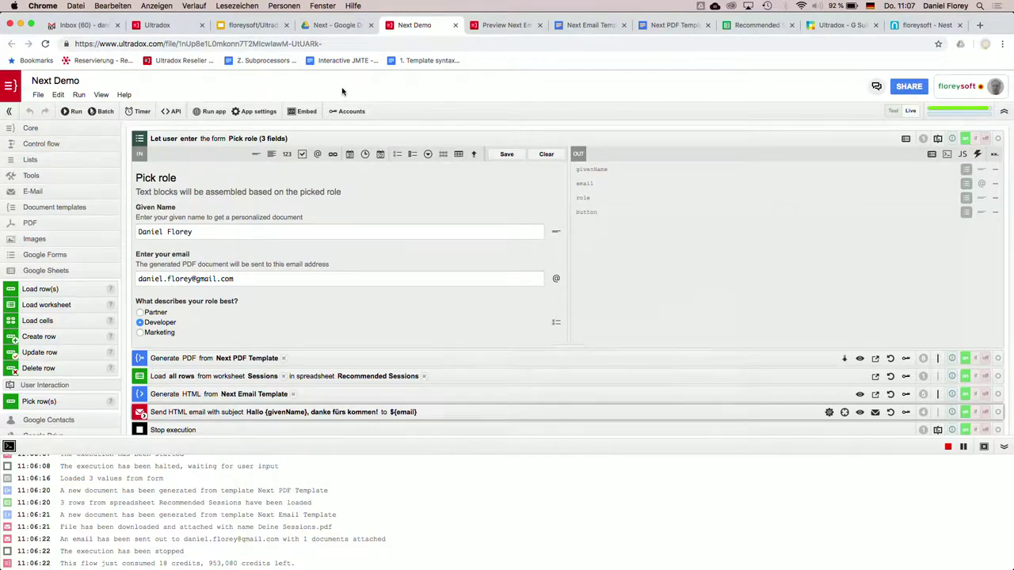
Step: Set the app's URL ending to cf in the app settings, save, and run the app
{"action": "left_click", "coordinate": [253, 112]}
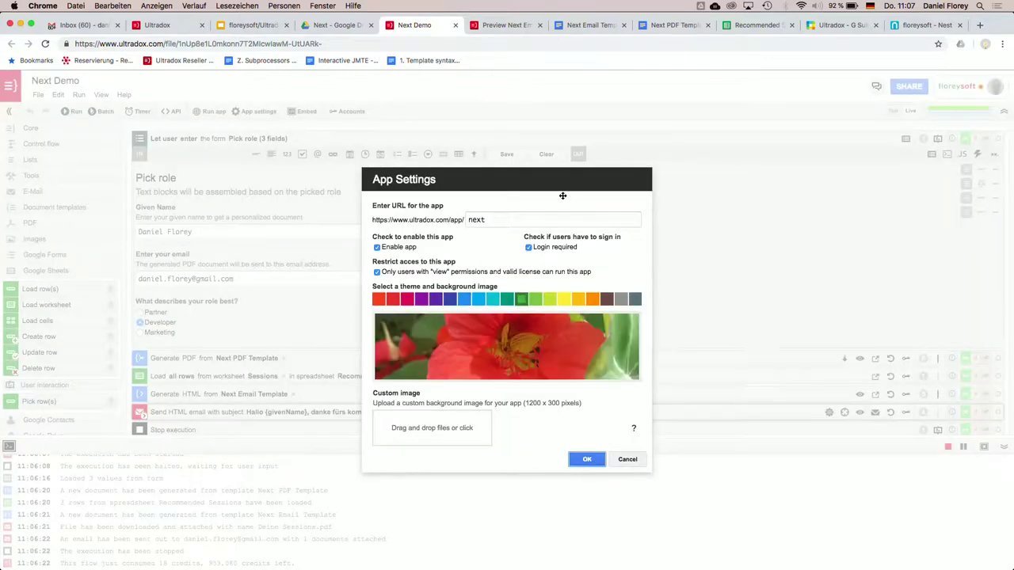
{"action": "type", "text": "cf"}
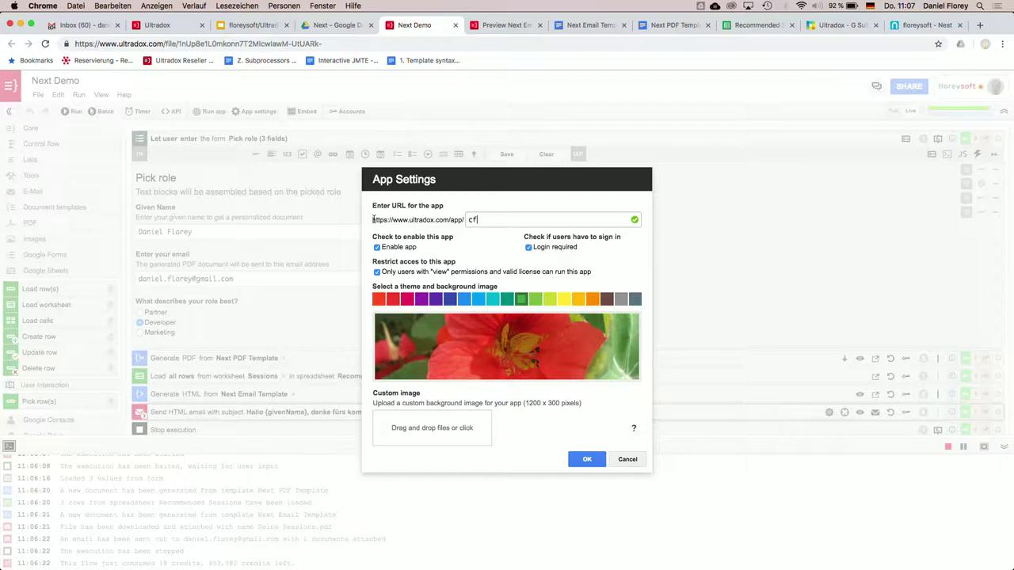
{"action": "left_click", "coordinate": [589, 460]}
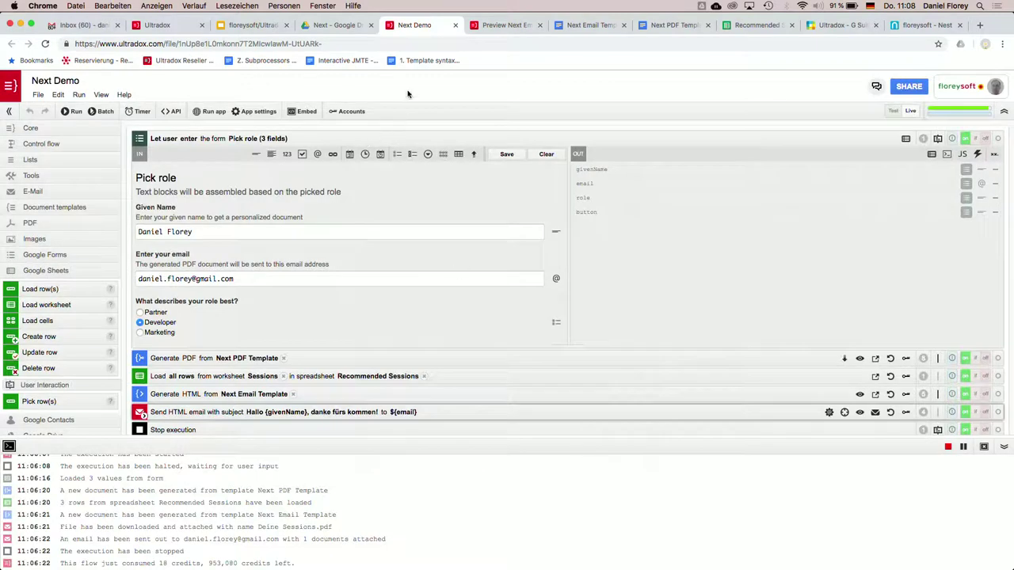
{"action": "left_click", "coordinate": [255, 114]}
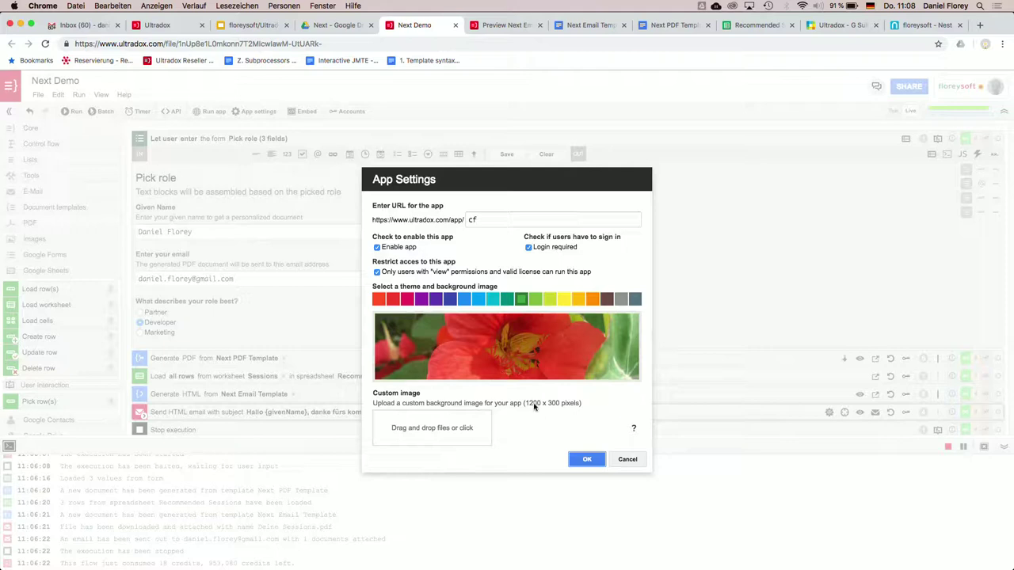
{"action": "left_click", "coordinate": [631, 465]}
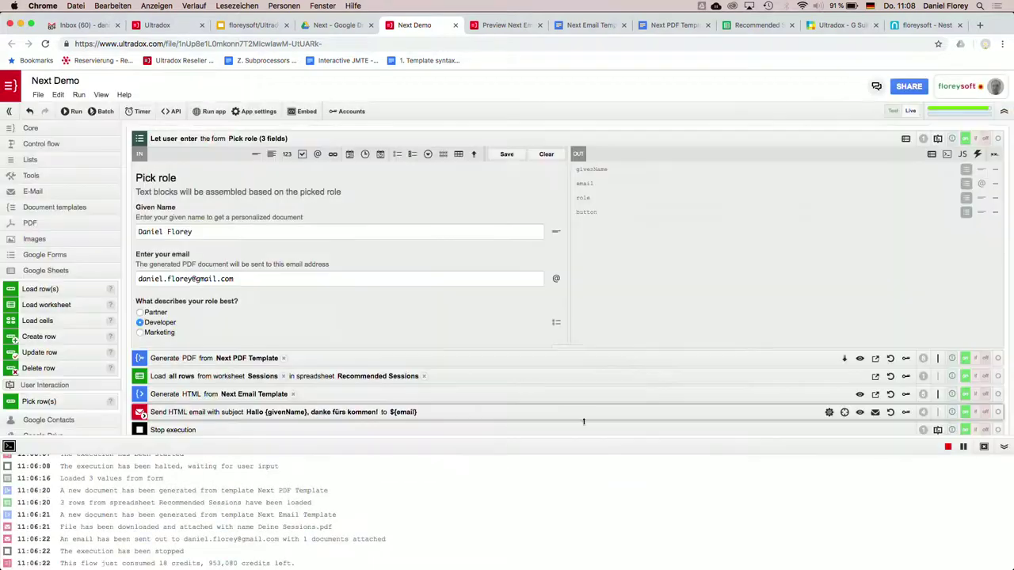
{"action": "left_click", "coordinate": [195, 112]}
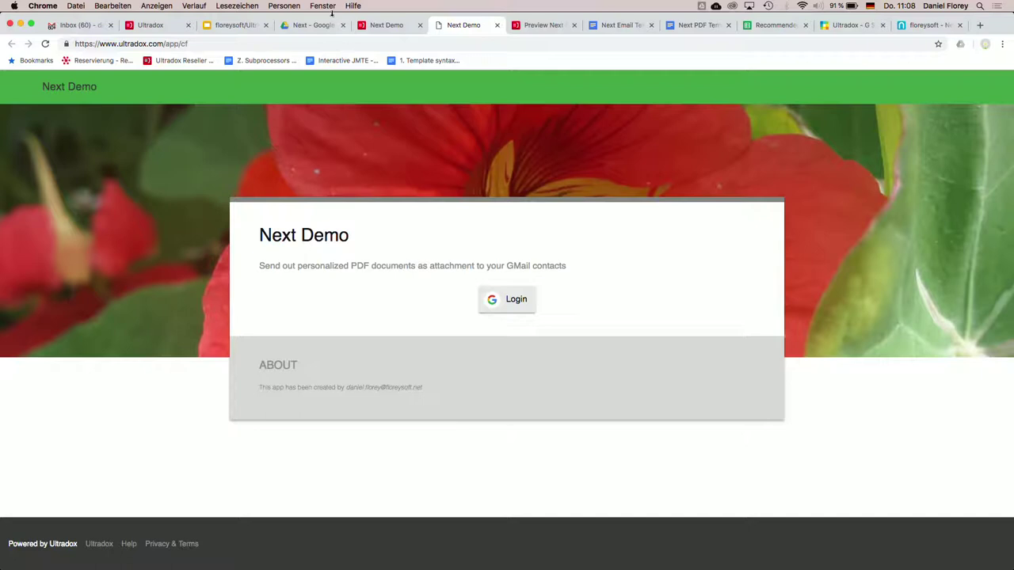
Step: Turn off the login requirement in the Next Demo app settings, save, and reload the running app
{"action": "left_click", "coordinate": [388, 27]}
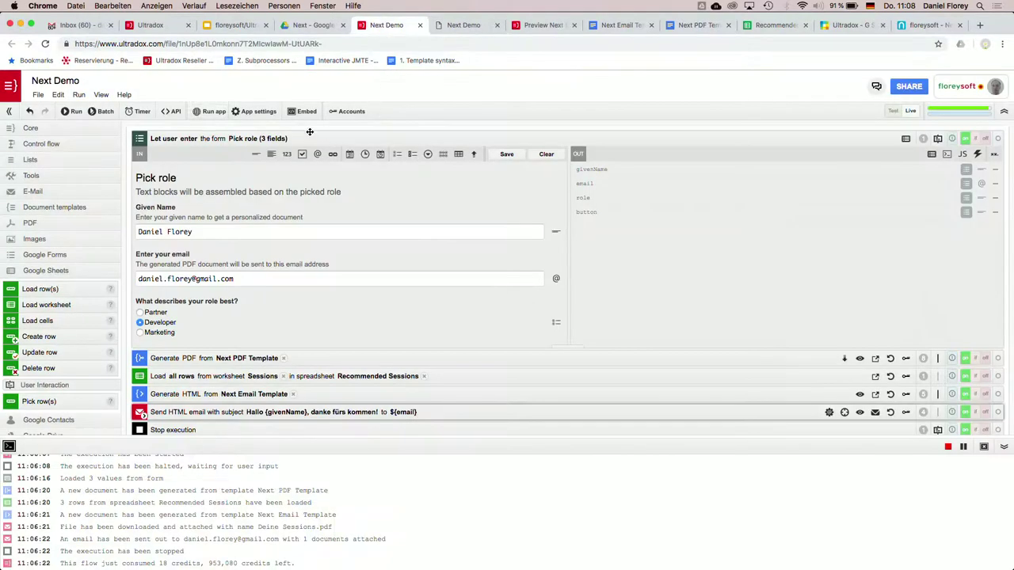
{"action": "left_click", "coordinate": [264, 112]}
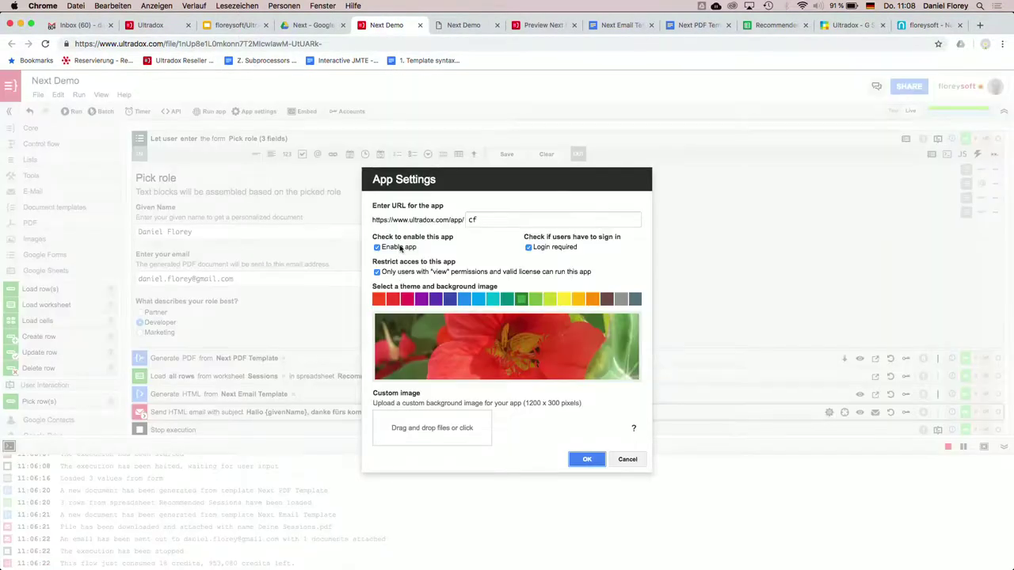
{"action": "left_click", "coordinate": [538, 249]}
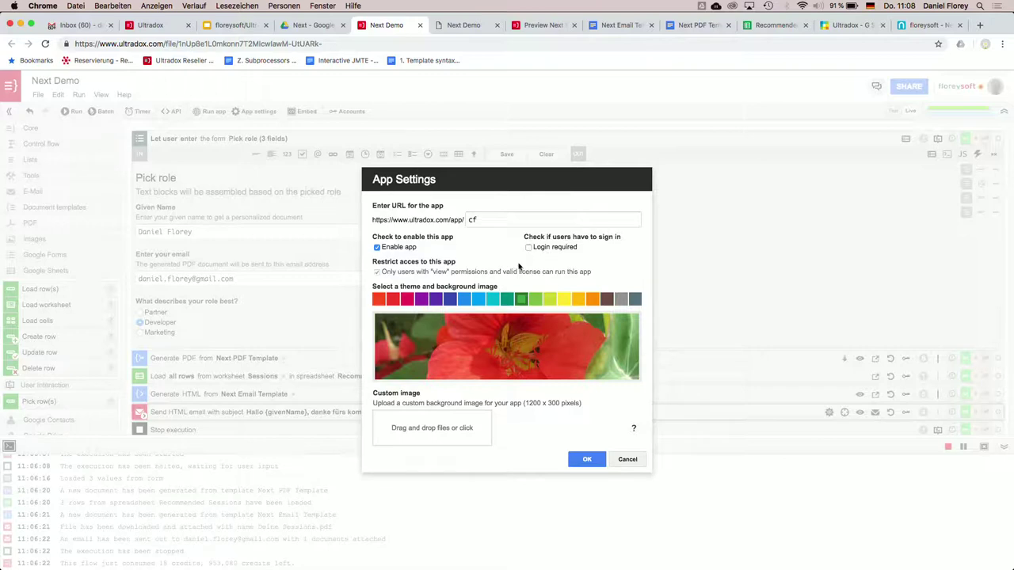
{"action": "left_click", "coordinate": [584, 464]}
{"action": "left_click", "coordinate": [465, 24]}
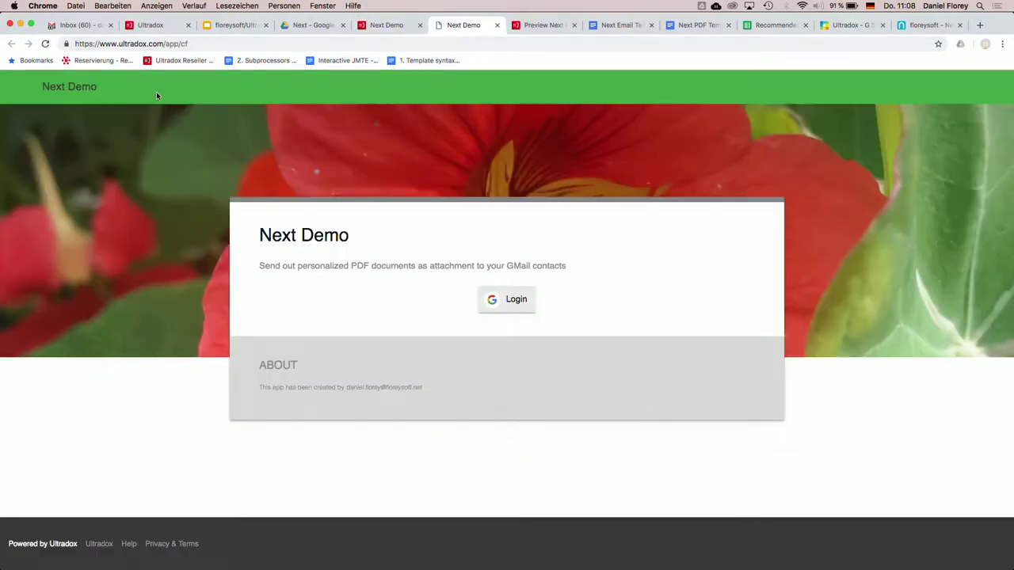
{"action": "left_click", "coordinate": [45, 43]}
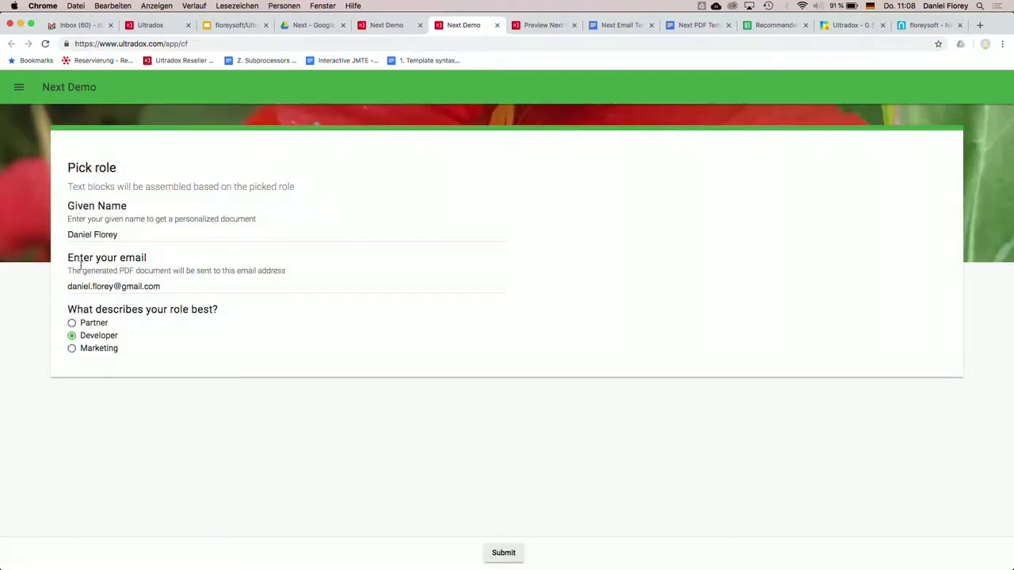
Step: Clear the preset values of the flow's Pick role form and reload the running app
{"action": "left_click", "coordinate": [384, 25]}
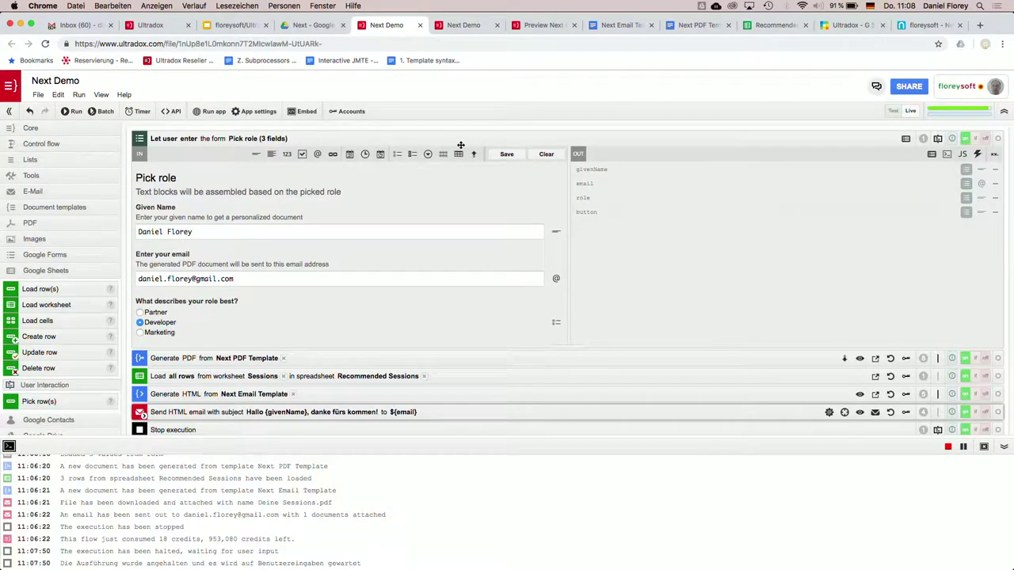
{"action": "left_click", "coordinate": [546, 154]}
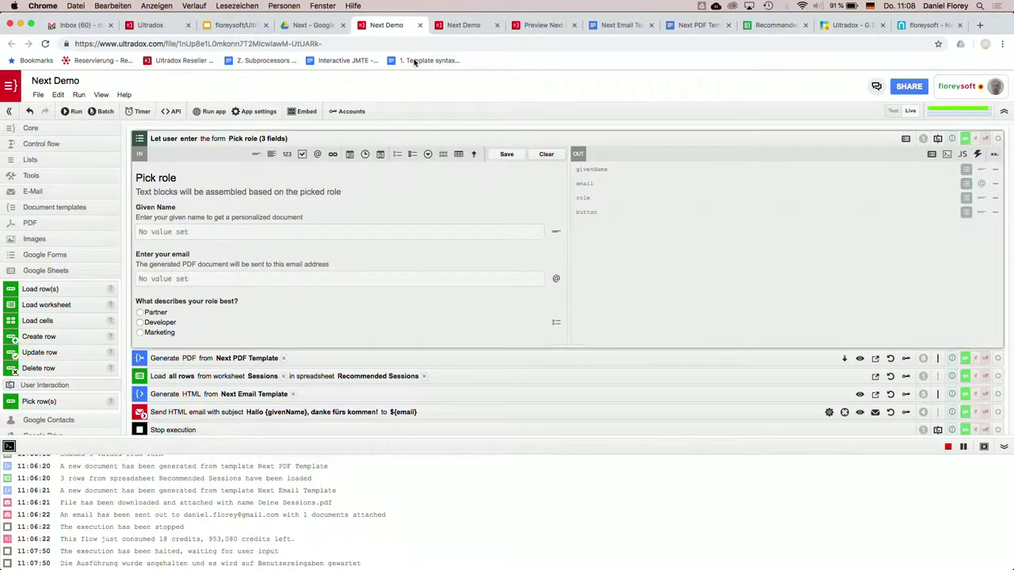
{"action": "left_click", "coordinate": [475, 26]}
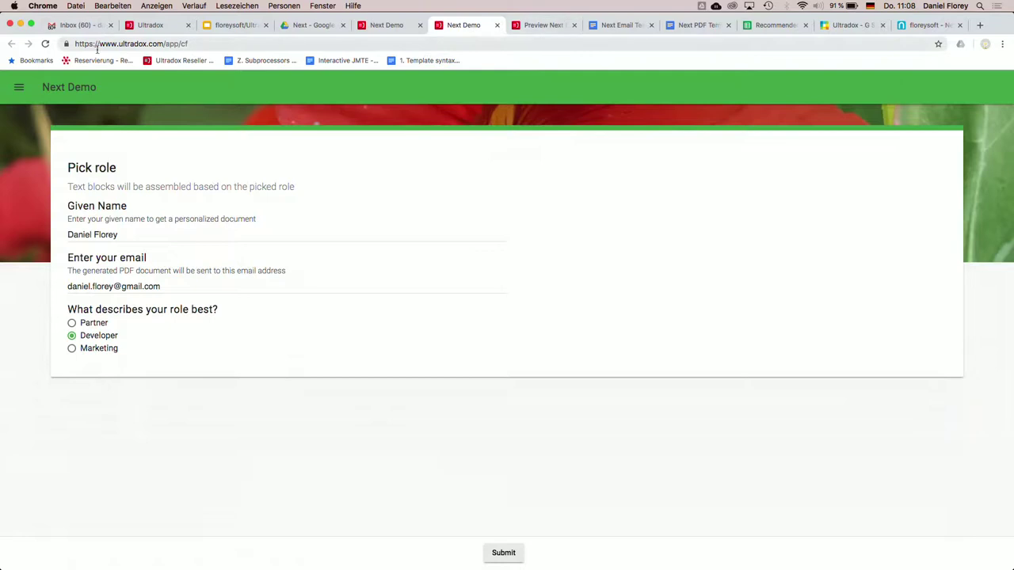
{"action": "left_click", "coordinate": [46, 43]}
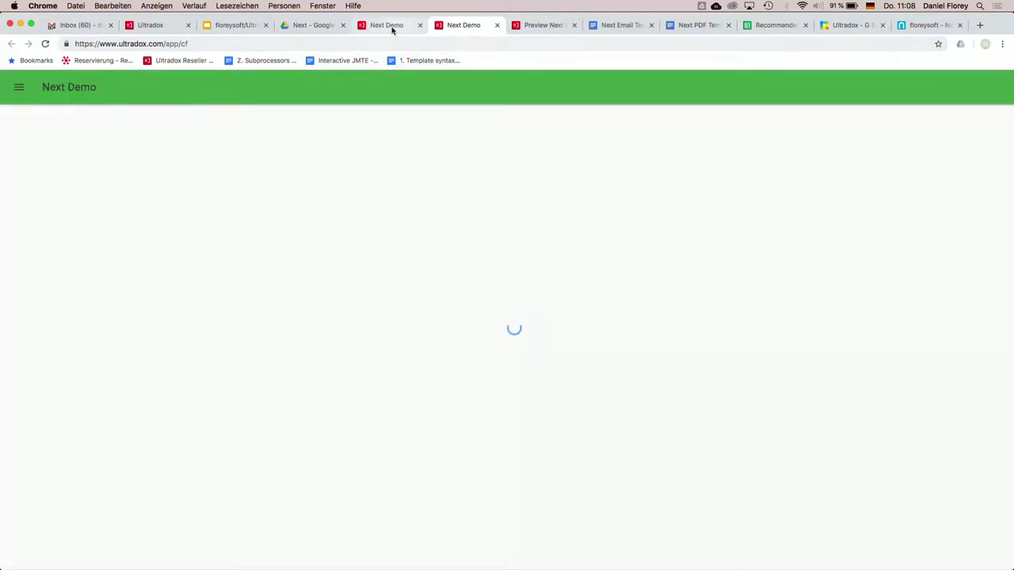
{"action": "left_click", "coordinate": [392, 29]}
{"action": "left_click", "coordinate": [463, 27]}
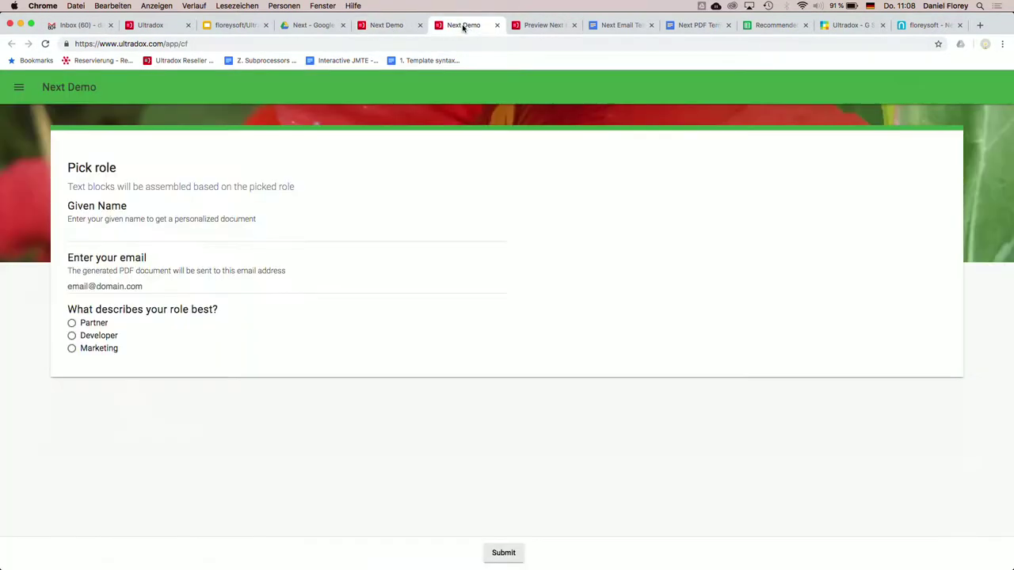
Step: Return to the flow, collapse the Pick role form, and add a Google Cloud Print document block after Generate PDF
{"action": "left_click", "coordinate": [373, 30]}
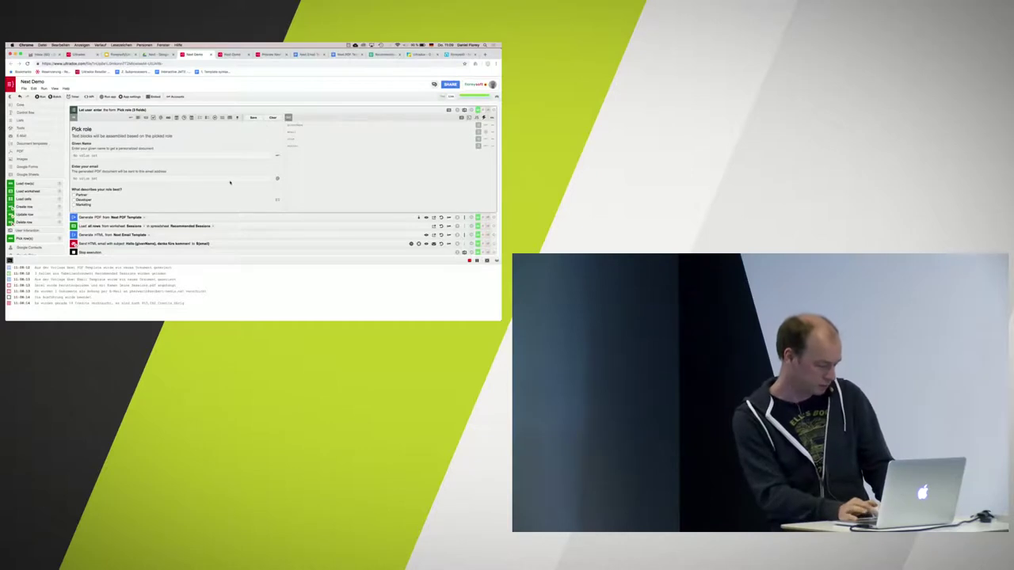
{"action": "left_click", "coordinate": [61, 154]}
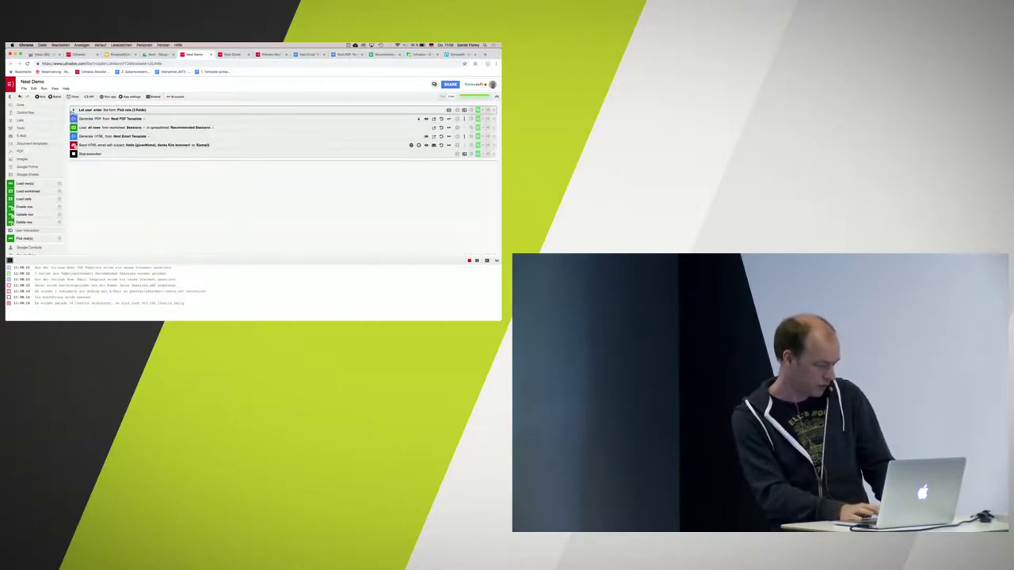
{"action": "left_click", "coordinate": [60, 174]}
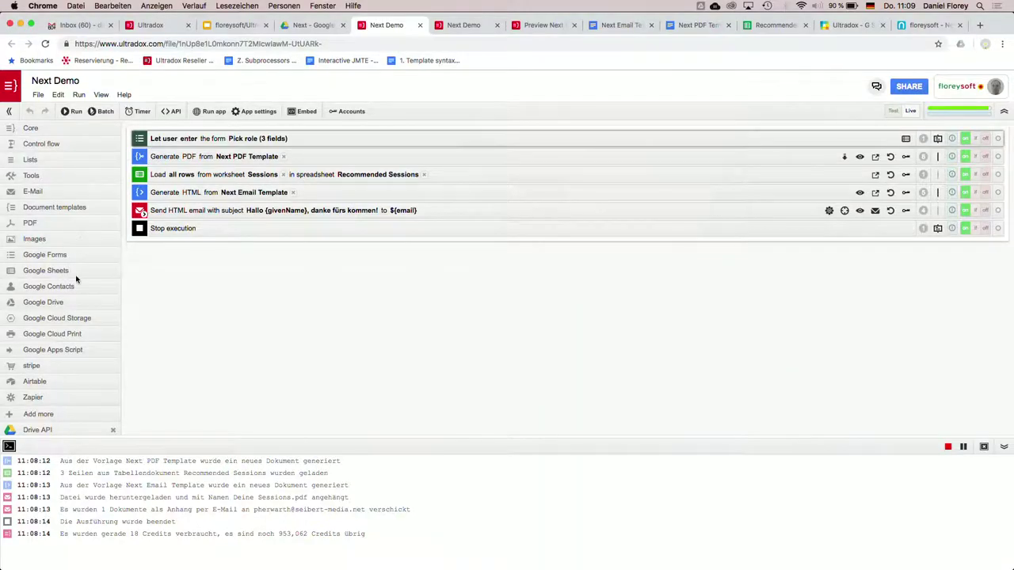
{"action": "left_click", "coordinate": [77, 334]}
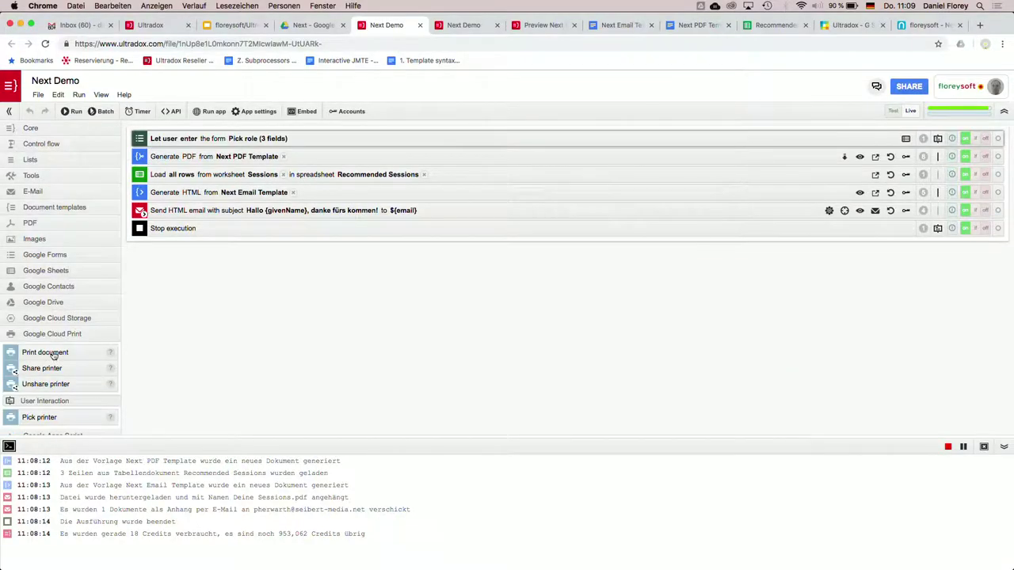
{"action": "left_click_drag", "start_coordinate": [53, 356], "coordinate": [207, 181]}
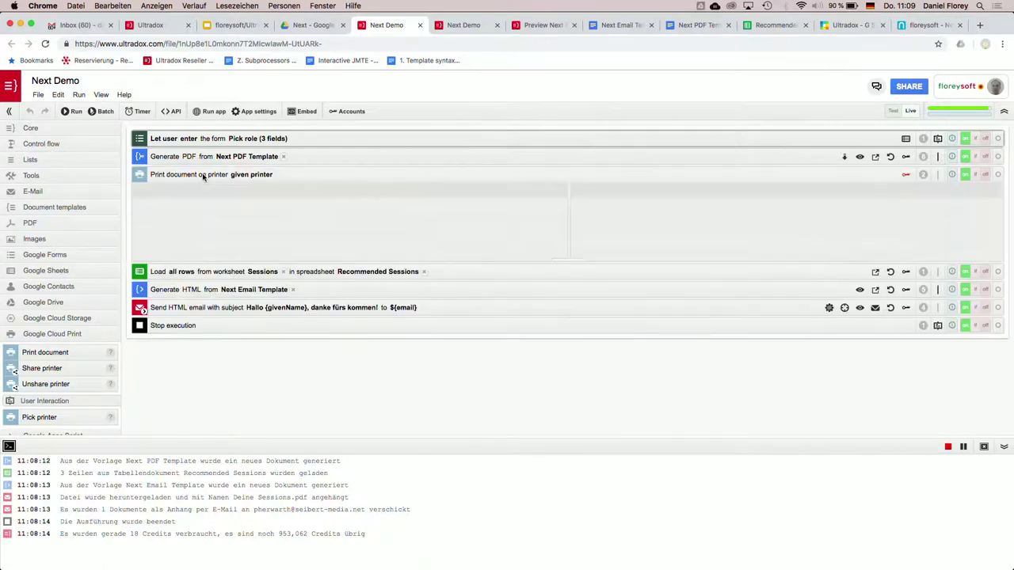
Step: Set the print block's printer to Brother HL-3142CW series and collapse the block
{"action": "left_click", "coordinate": [265, 174]}
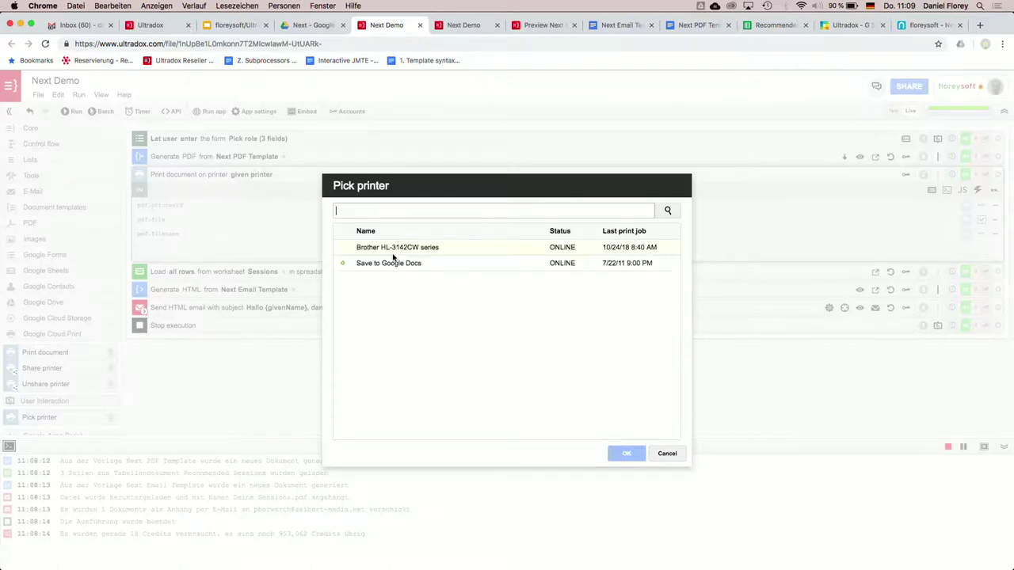
{"action": "left_click", "coordinate": [625, 453]}
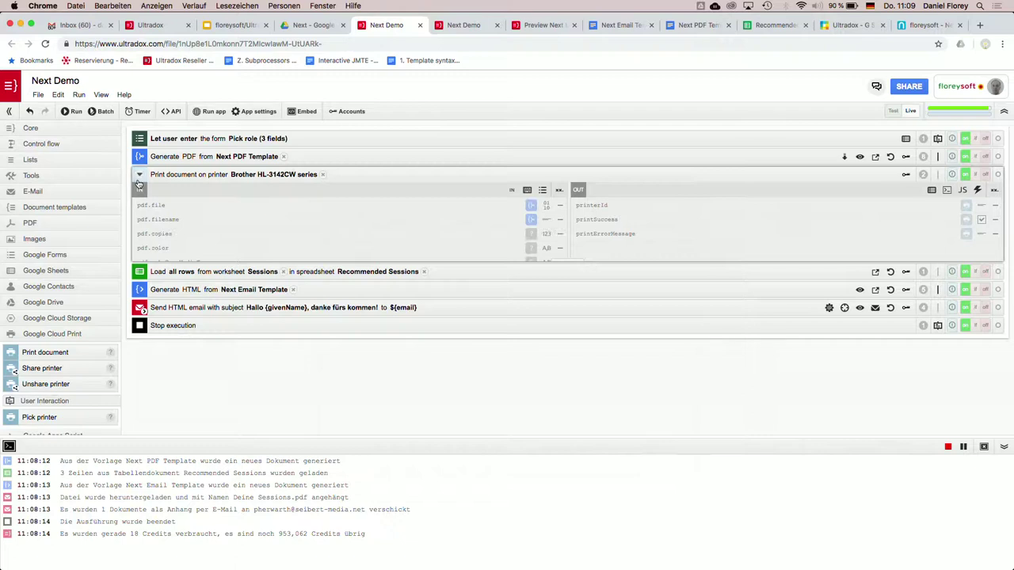
{"action": "left_click", "coordinate": [139, 182]}
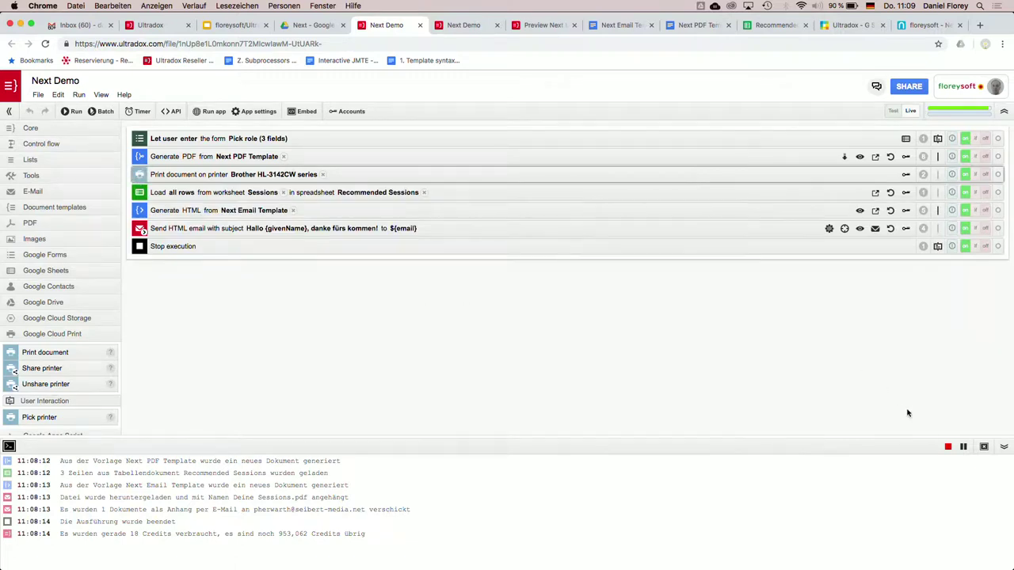
Step: Clear the flow's log, then submit the Next Demo app's form with a given name, an e-mail address and the role Developer
{"action": "left_click", "coordinate": [983, 446]}
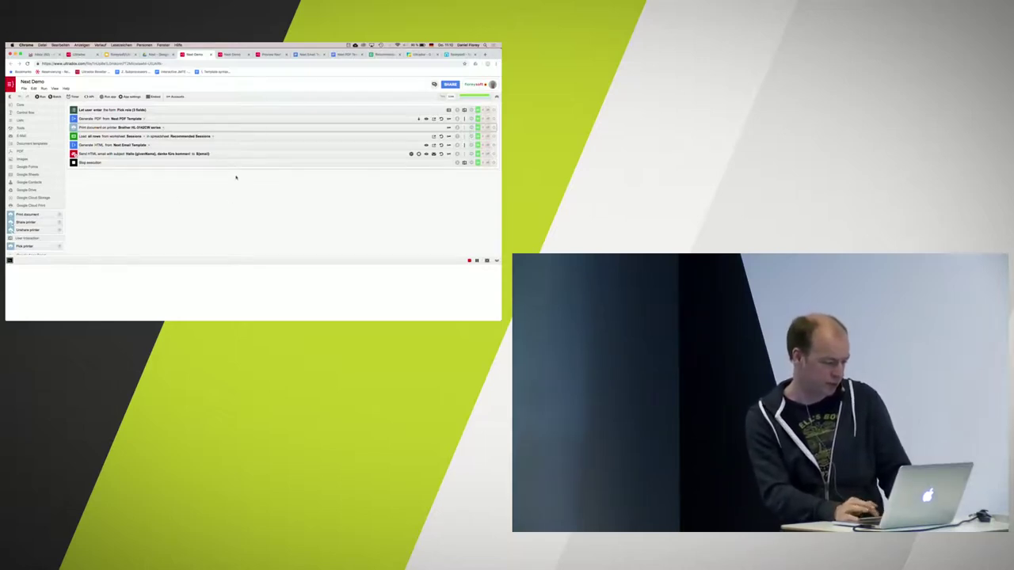
{"action": "left_click", "coordinate": [234, 55]}
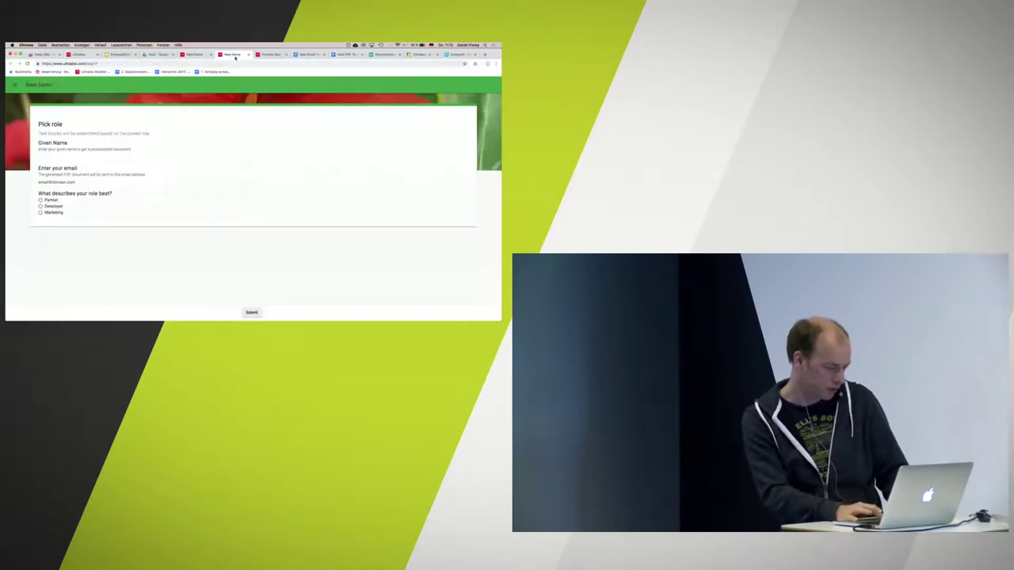
{"action": "left_click", "coordinate": [75, 158]}
{"action": "type", "text": "Daniel"}
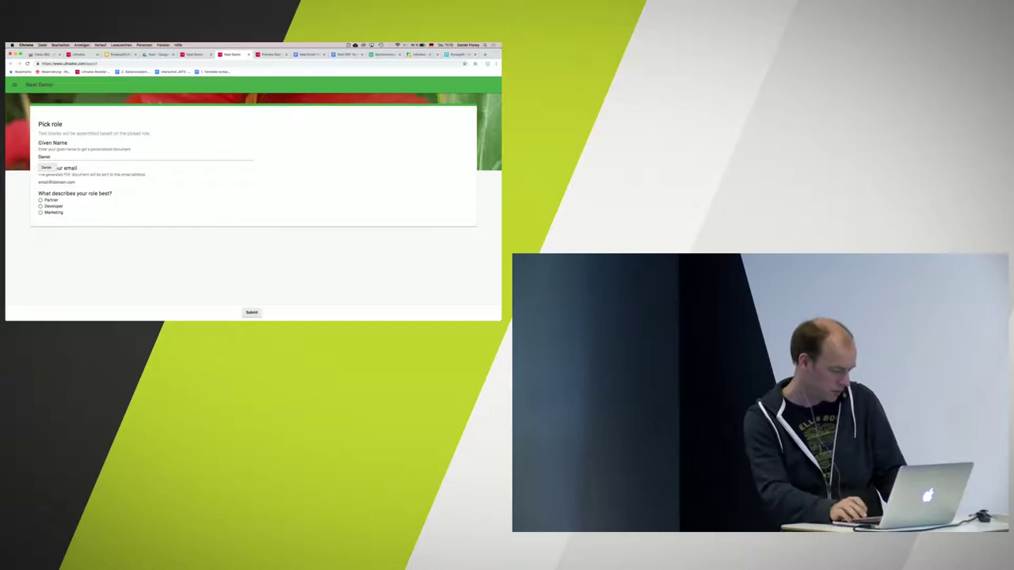
{"action": "left_click", "coordinate": [56, 182]}
{"action": "type", "text": "da"}
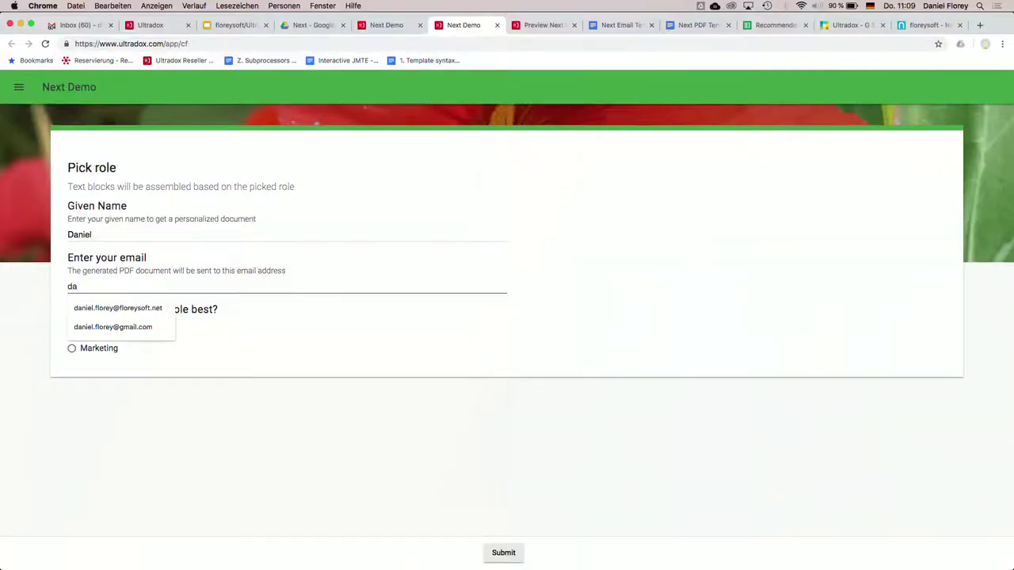
{"action": "left_click", "coordinate": [113, 327]}
{"action": "left_click", "coordinate": [85, 336]}
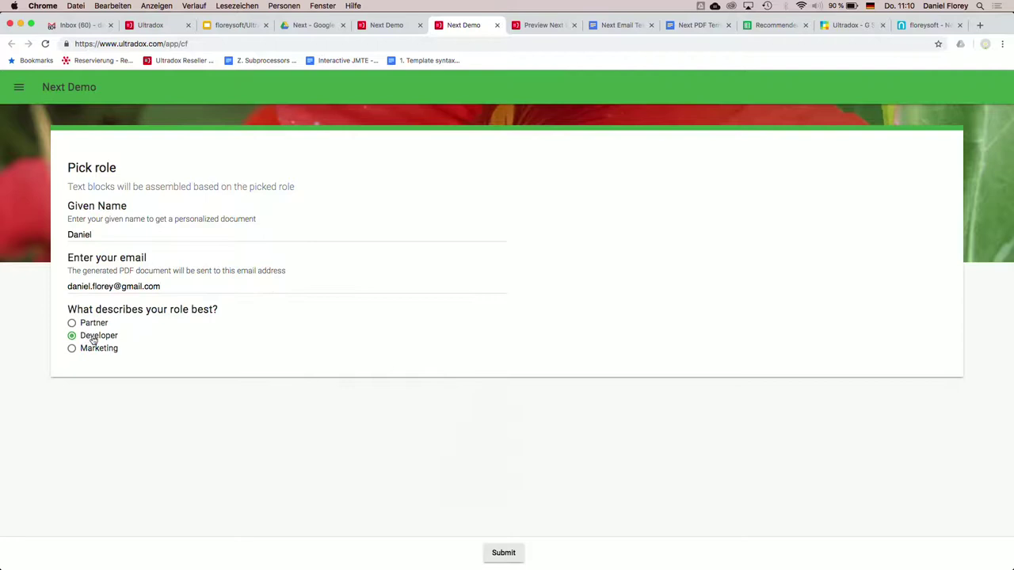
{"action": "left_click", "coordinate": [504, 553]}
Step: Check the flow's execution log, then watch the live Office camera feed on the Nest page for the printout
{"action": "left_click", "coordinate": [386, 25]}
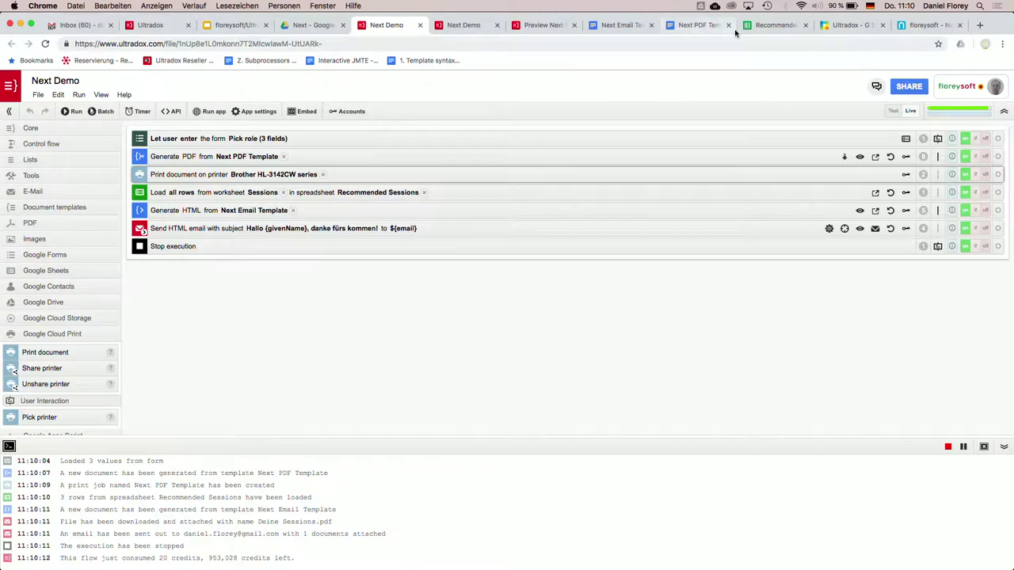
{"action": "left_click", "coordinate": [920, 26]}
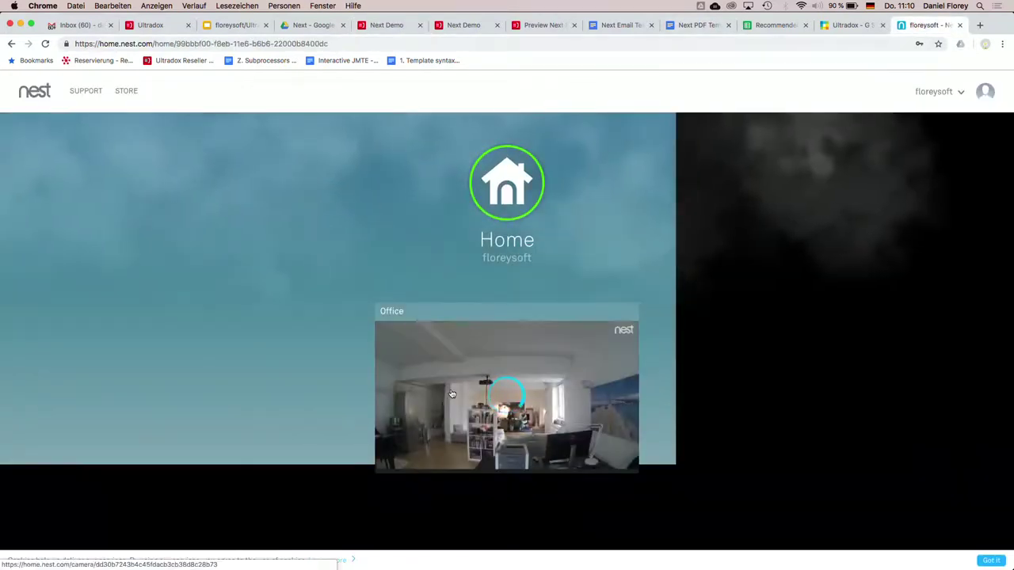
{"action": "left_click", "coordinate": [451, 395]}
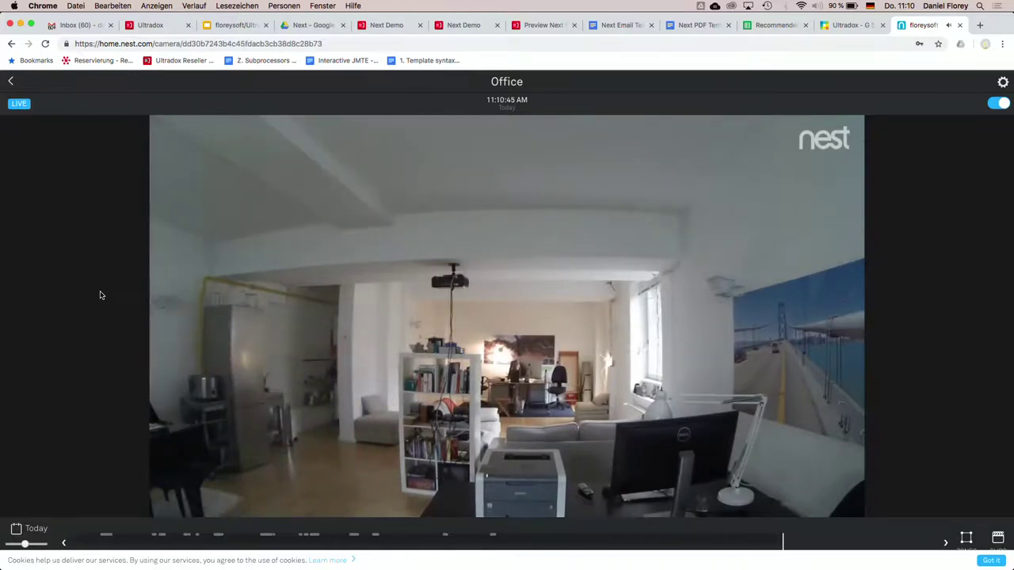
{"action": "left_click", "coordinate": [512, 500]}
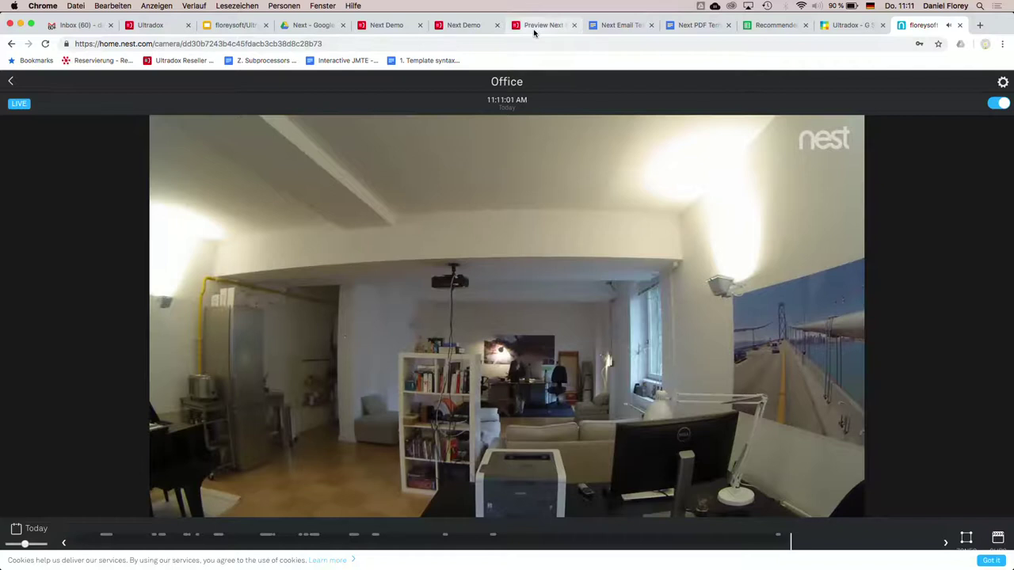
{"action": "mouse_move", "coordinate": [552, 182]}
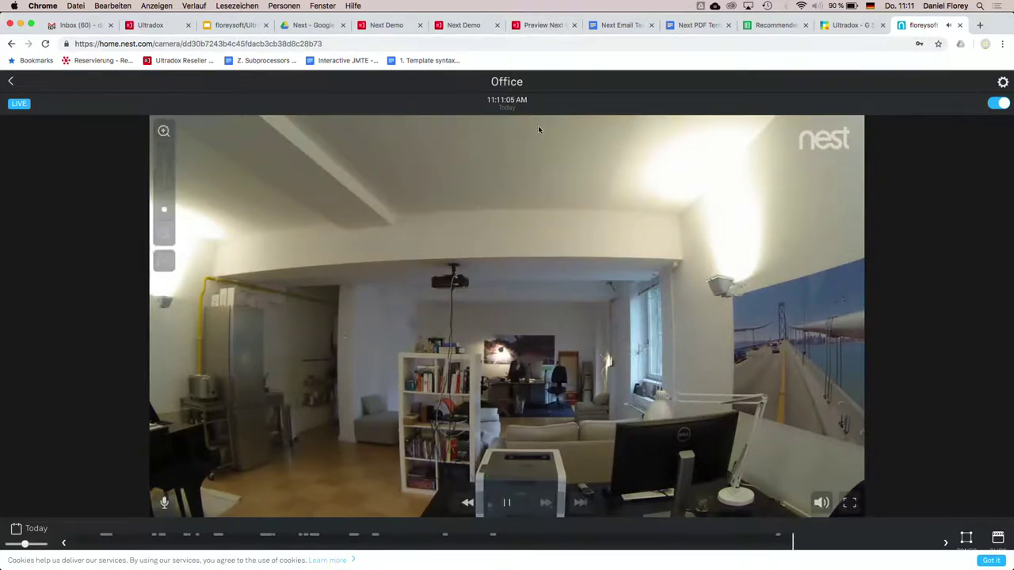
Step: Return to the Next Demo flow and clear its execution log
{"action": "left_click", "coordinate": [457, 27]}
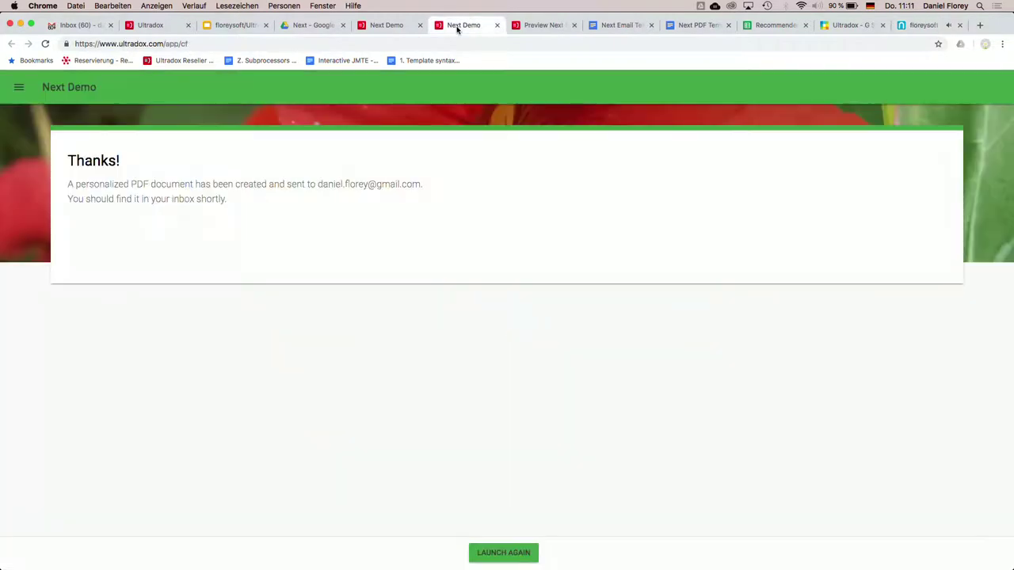
{"action": "left_click", "coordinate": [385, 25]}
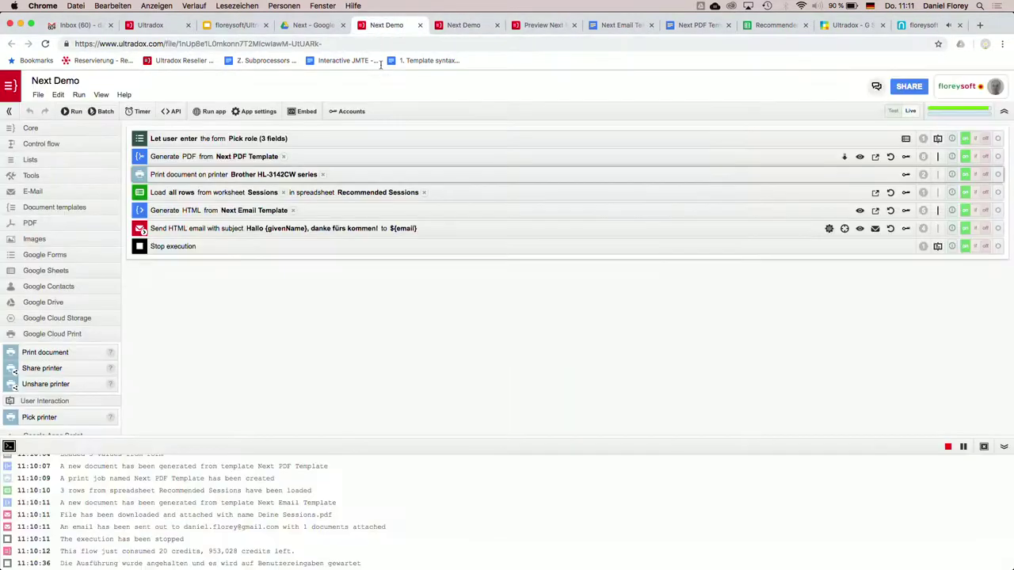
{"action": "left_click", "coordinate": [983, 447]}
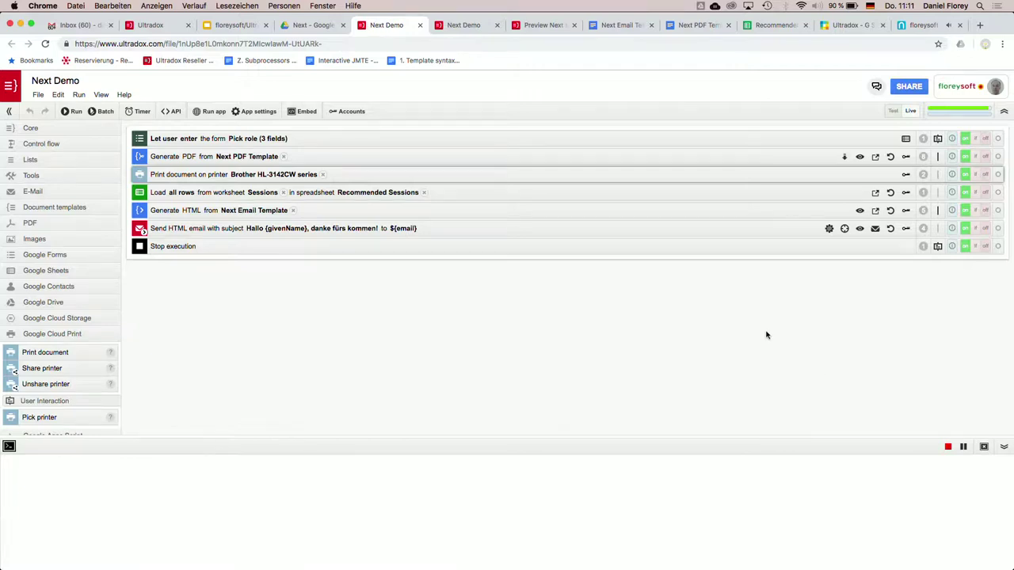
Step: Collapse the Google Cloud Print block category and look through the Google Apps Script blocks
{"action": "left_click", "coordinate": [31, 335]}
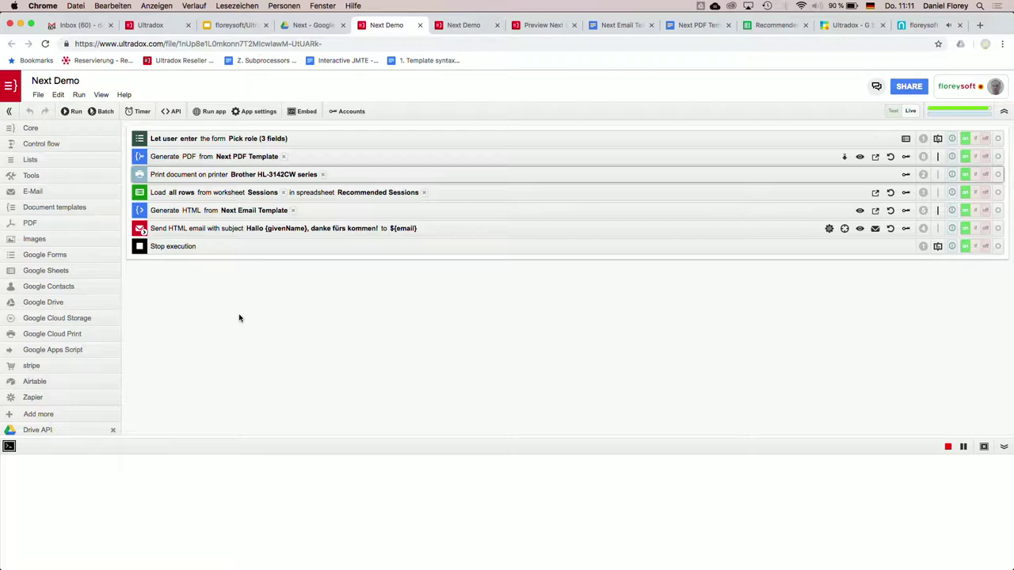
{"action": "scroll", "coordinate": [70, 333], "scroll_direction": "down", "scroll_amount": 1}
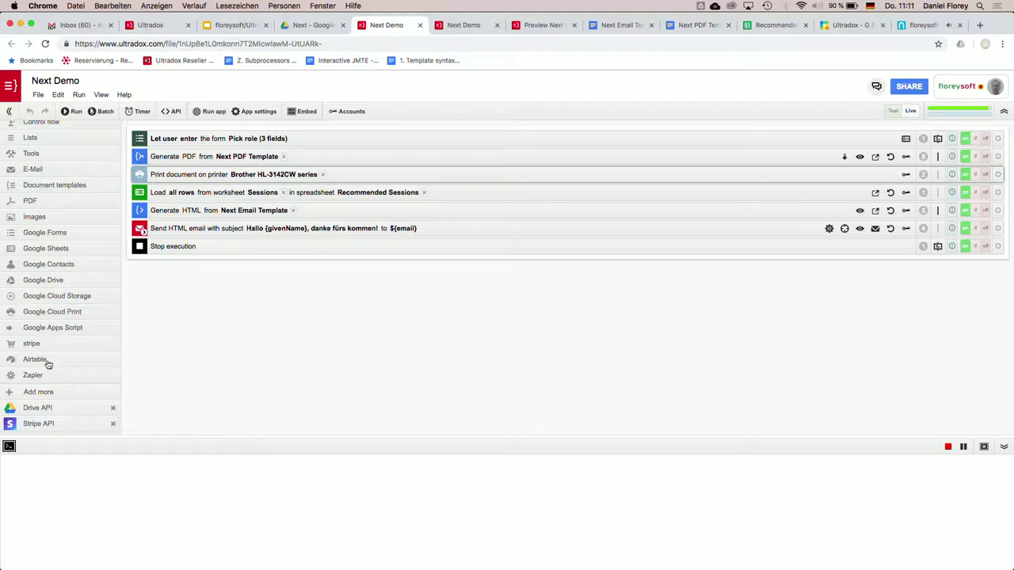
{"action": "left_click", "coordinate": [49, 331]}
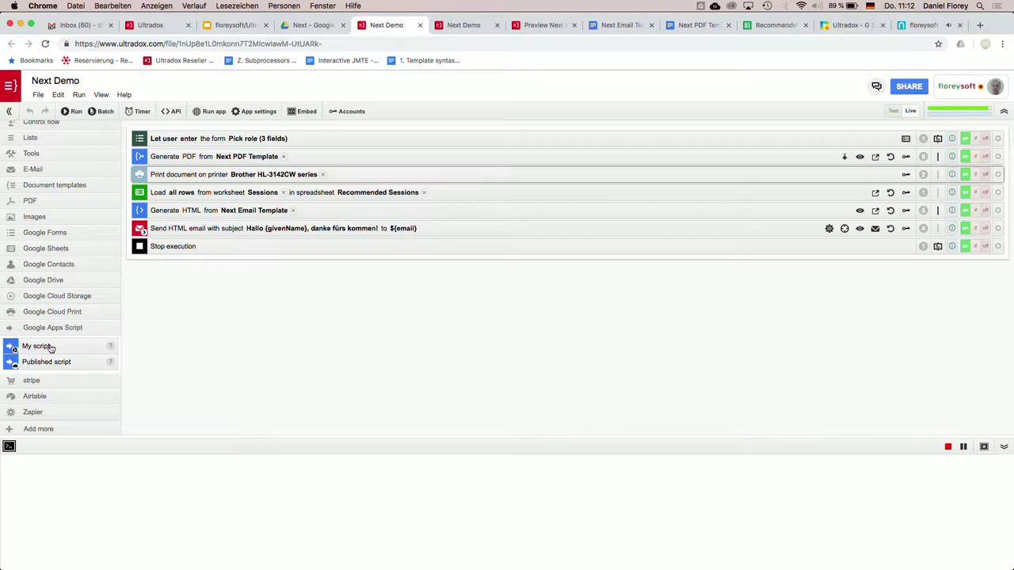
{"action": "left_click", "coordinate": [46, 328]}
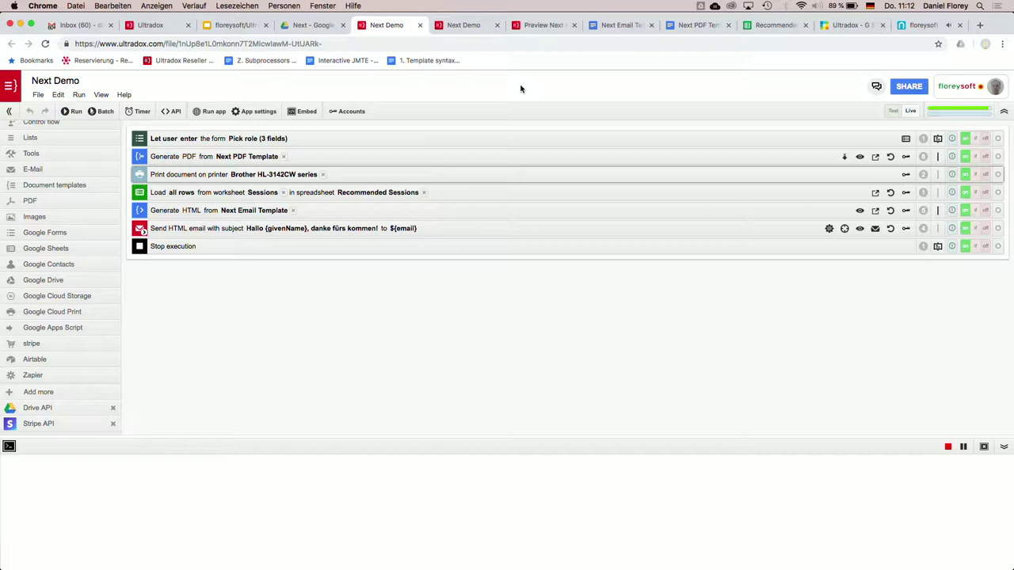
{"action": "left_click", "coordinate": [475, 28]}
{"action": "left_click", "coordinate": [395, 27]}
{"action": "left_click", "coordinate": [455, 141]}
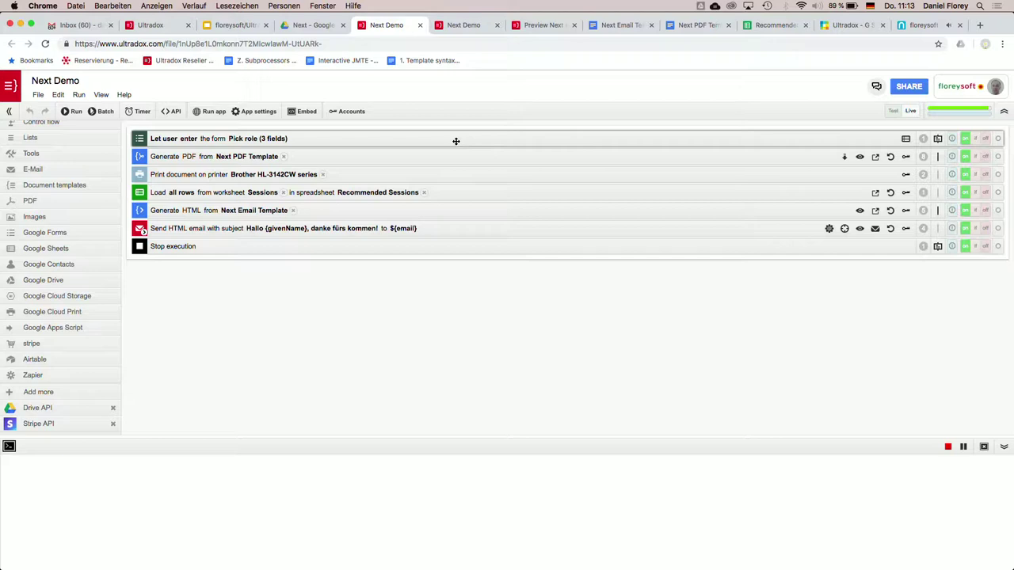
{"action": "scroll", "coordinate": [116, 220], "scroll_direction": "up", "scroll_amount": 1}
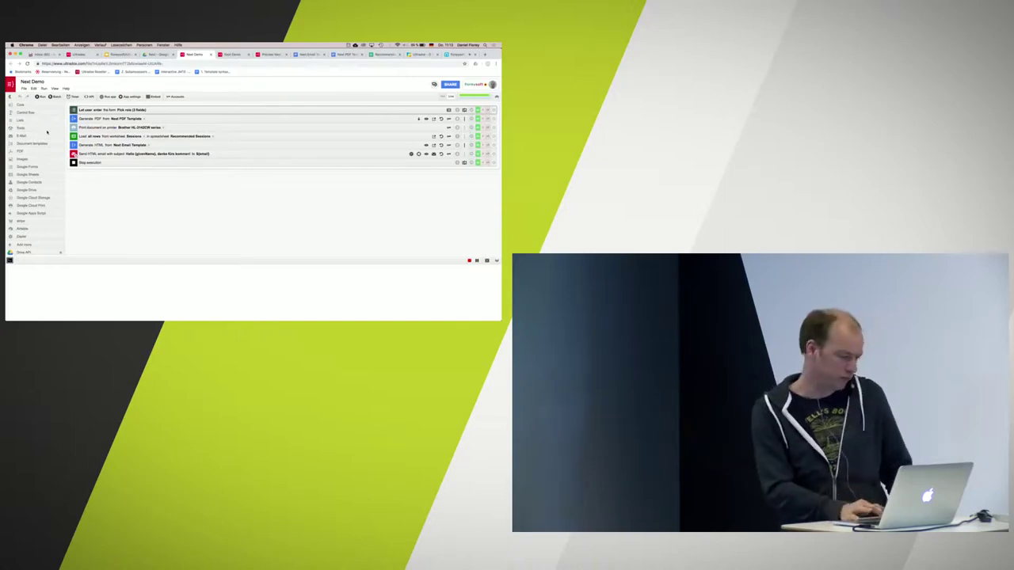
{"action": "left_click", "coordinate": [22, 105]}
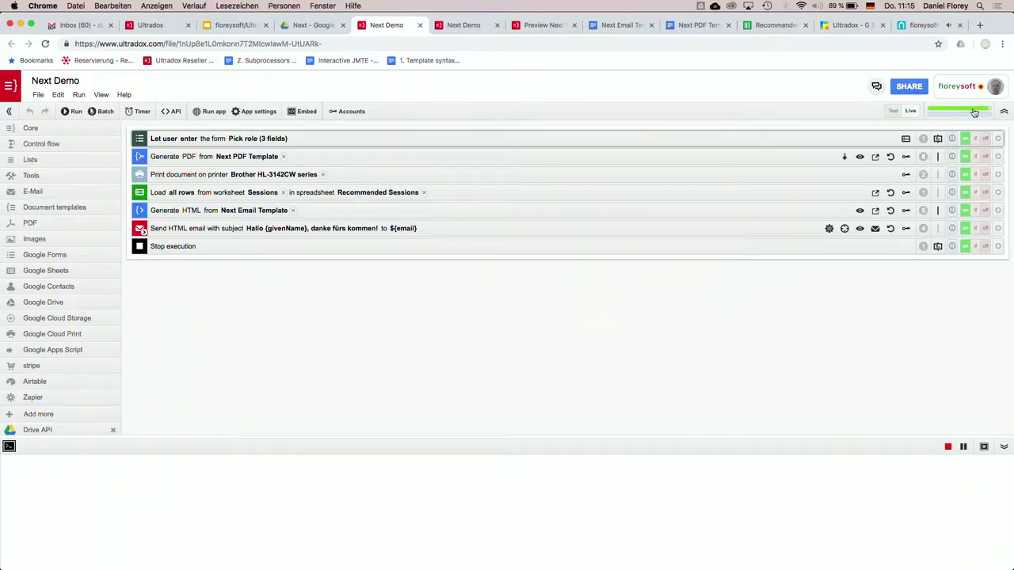
Step: Check the credit usage and included features in the Ultradox license details, then close them
{"action": "left_click", "coordinate": [960, 113]}
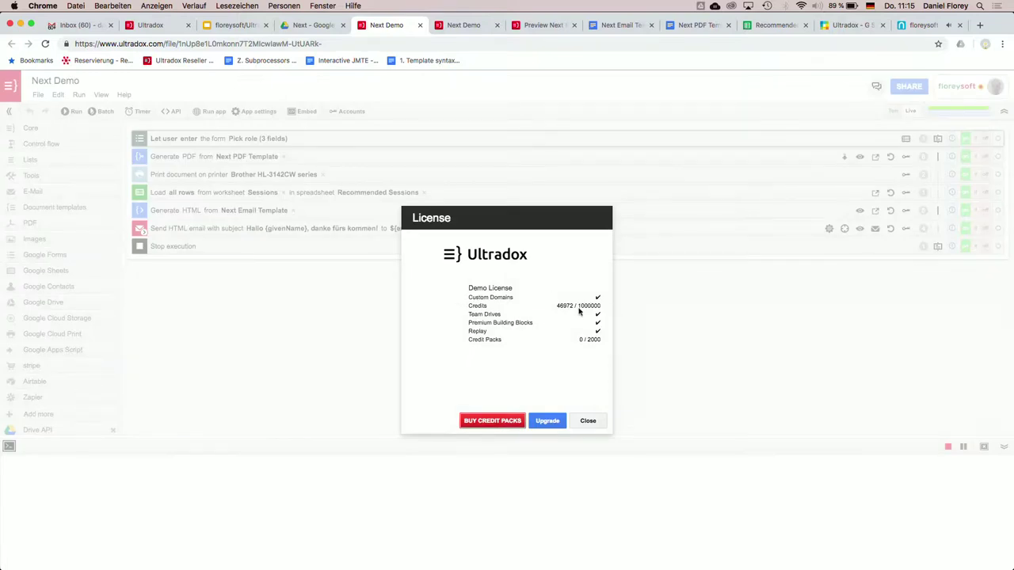
{"action": "left_click", "coordinate": [588, 420]}
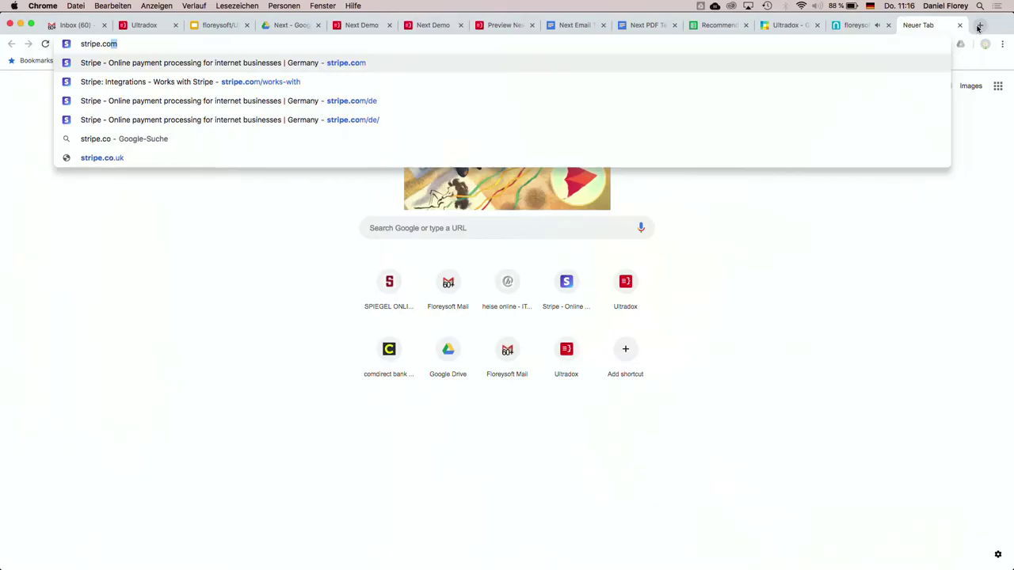
Step: Open stripe.ultradox.com in a new browser tab
{"action": "key", "text": "BackSpace"}
{"action": "key", "text": "BackSpace"}
{"action": "key", "text": "BackSpace"}
{"action": "type", "text": "ul"}
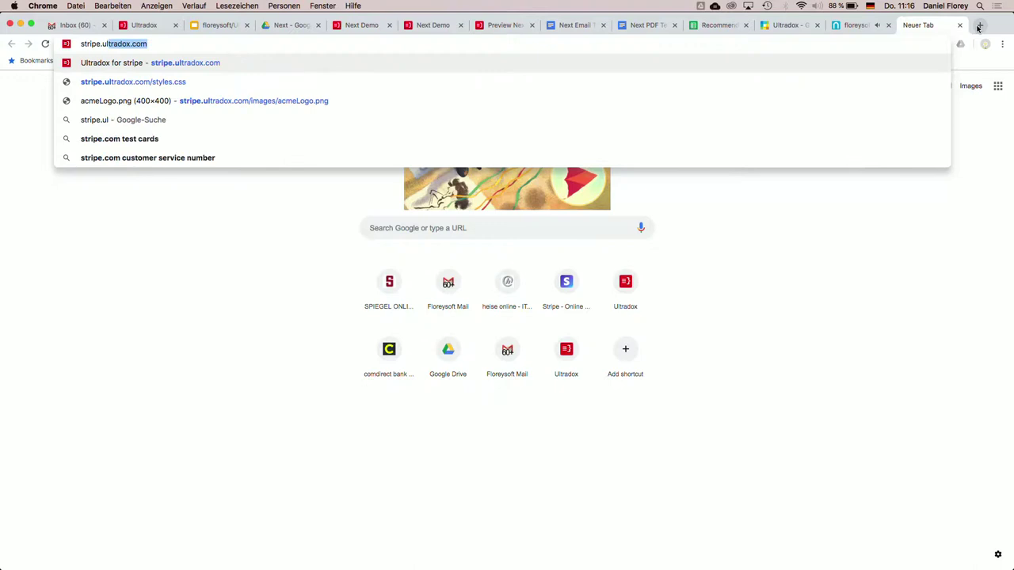
{"action": "key", "text": "Return"}
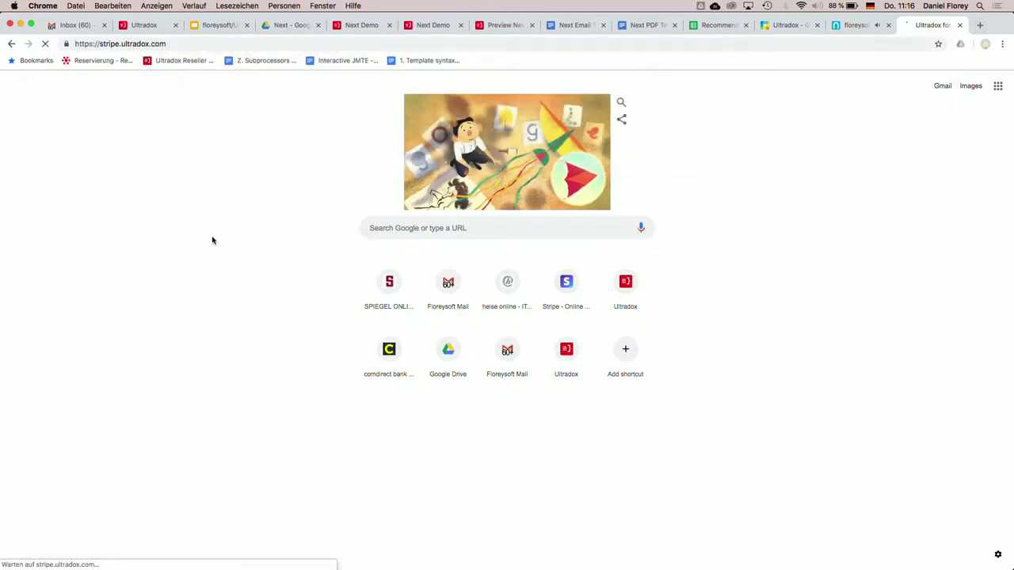
Step: Examine the Ultradox for stripe page, comparing the price, credits and monthly invoices of the Free, Small, Medium and Large plans
{"action": "scroll", "coordinate": [187, 320], "scroll_direction": "down", "scroll_amount": 1}
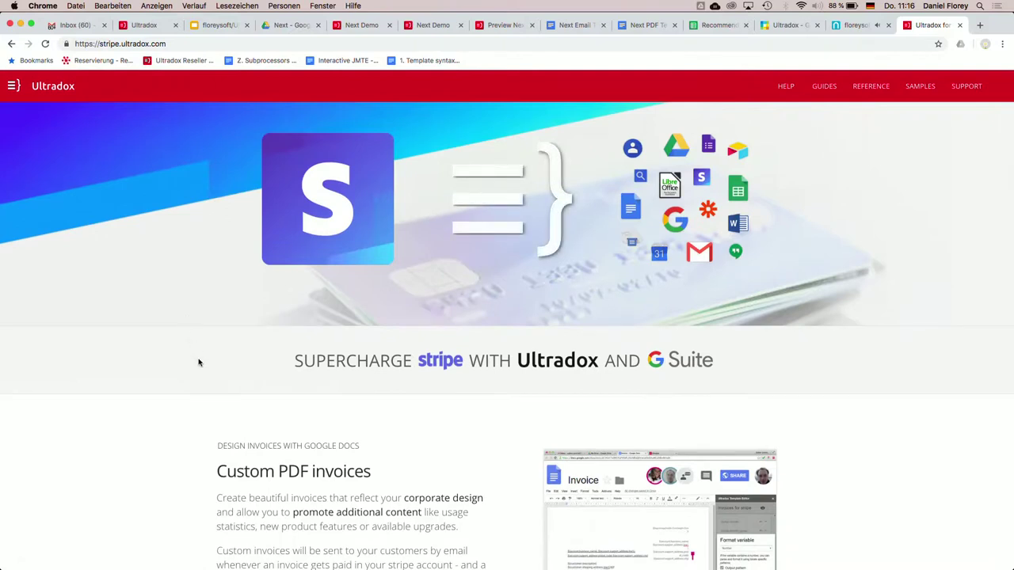
{"action": "scroll", "coordinate": [122, 363], "scroll_direction": "down", "scroll_amount": 3}
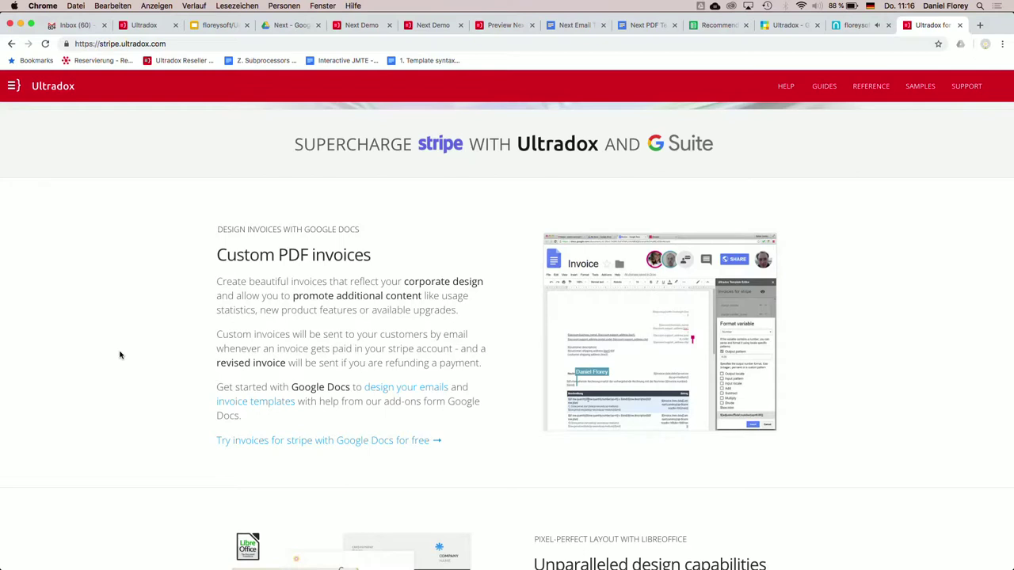
{"action": "scroll", "coordinate": [119, 354], "scroll_direction": "down", "scroll_amount": 15}
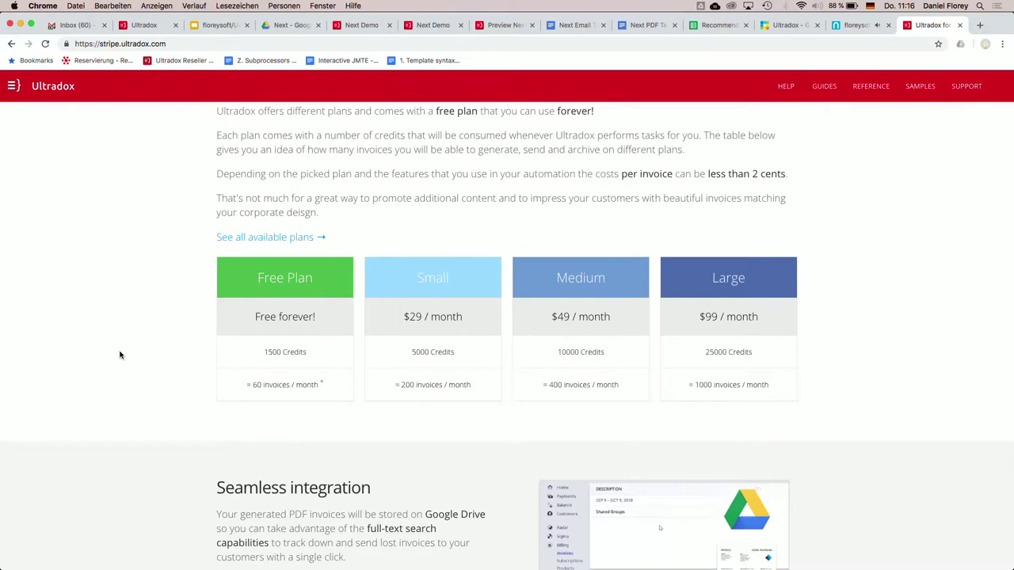
{"action": "scroll", "coordinate": [120, 354], "scroll_direction": "down", "scroll_amount": 2}
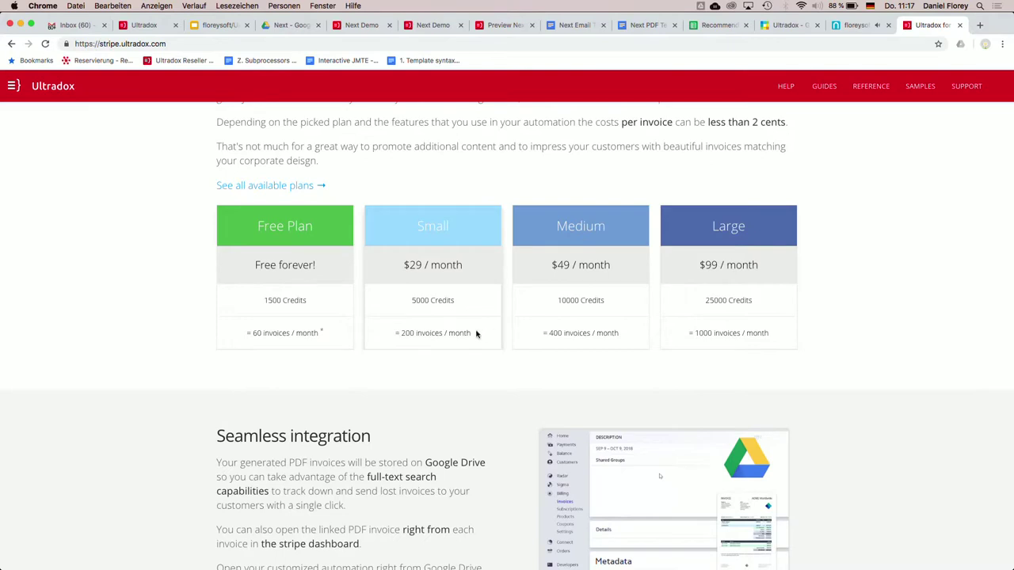
{"action": "left_click_drag", "start_coordinate": [479, 334], "coordinate": [416, 334]}
{"action": "left_click_drag", "start_coordinate": [259, 333], "coordinate": [252, 333]}
{"action": "left_click", "coordinate": [291, 333]}
{"action": "scroll", "coordinate": [478, 332], "scroll_direction": "up", "scroll_amount": 8}
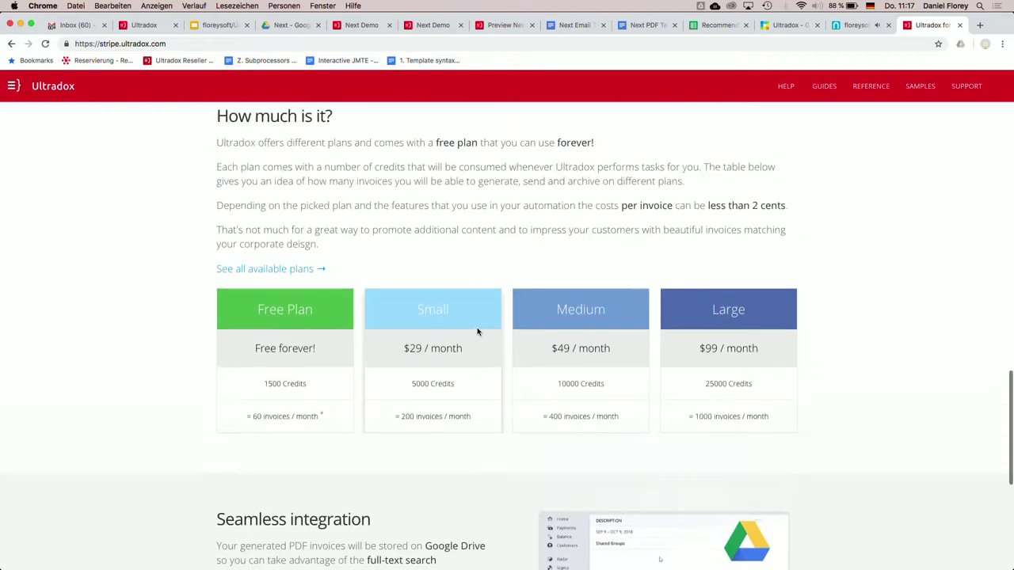